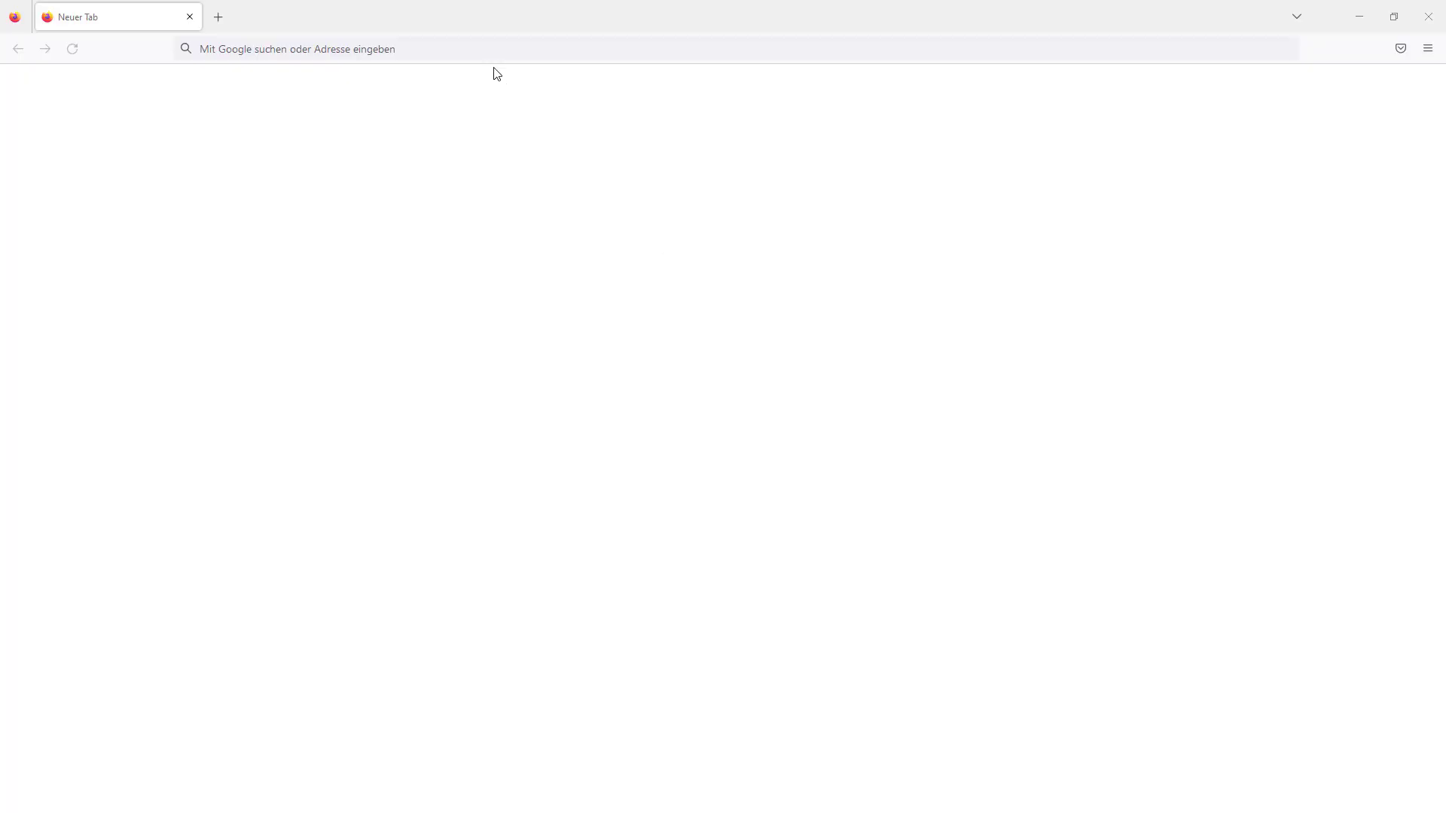
# - Go to openwebstart.com and download OpenWebStart_windows-x64_1_6_0.exe from the Downloads page
pyautogui.click(491, 55)
pyautogui.write('open')
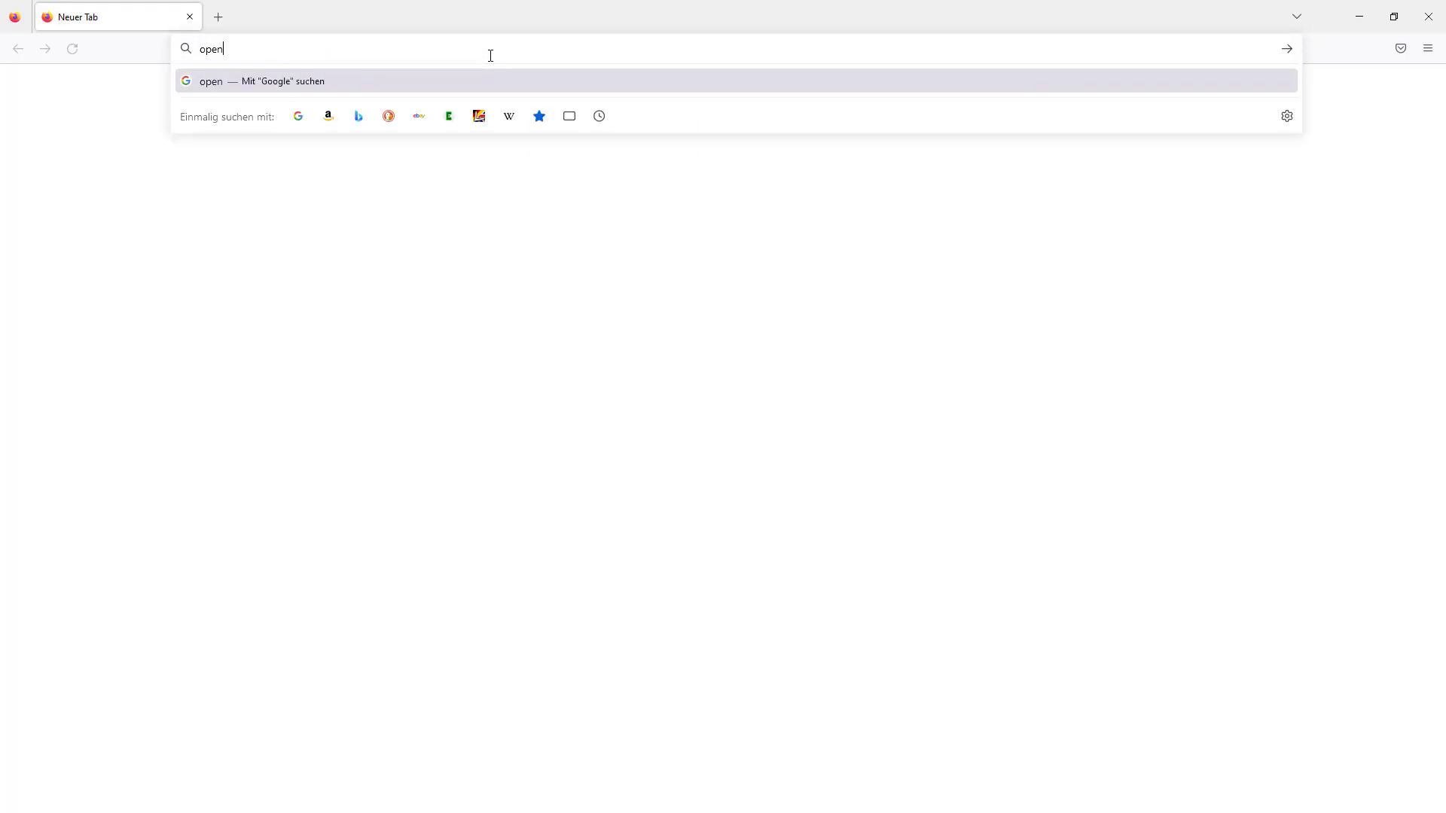
pyautogui.write('webstart.com')
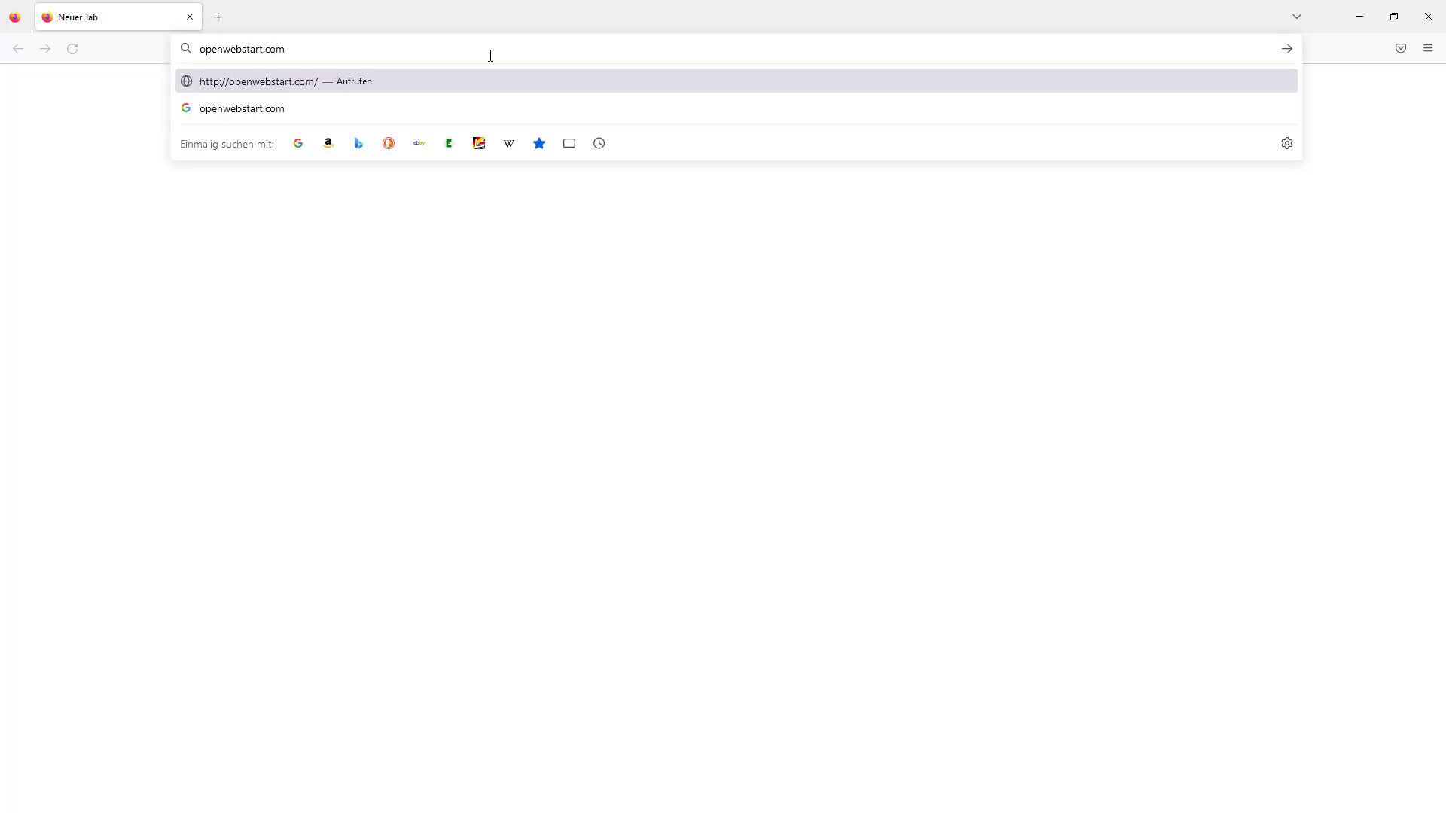
pyautogui.press('Return')
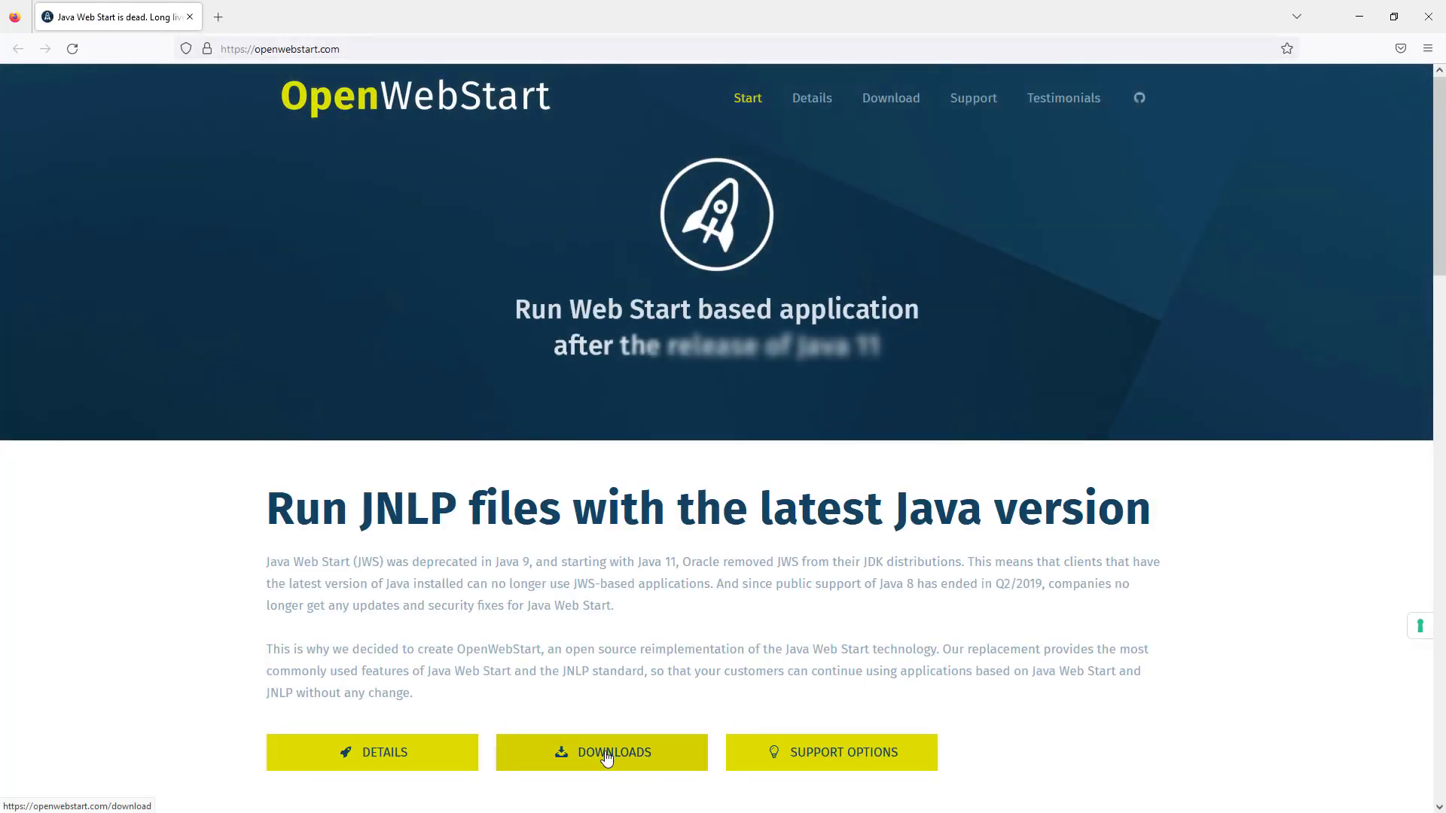
pyautogui.click(607, 757)
pyautogui.scroll(-2, 550, 625)
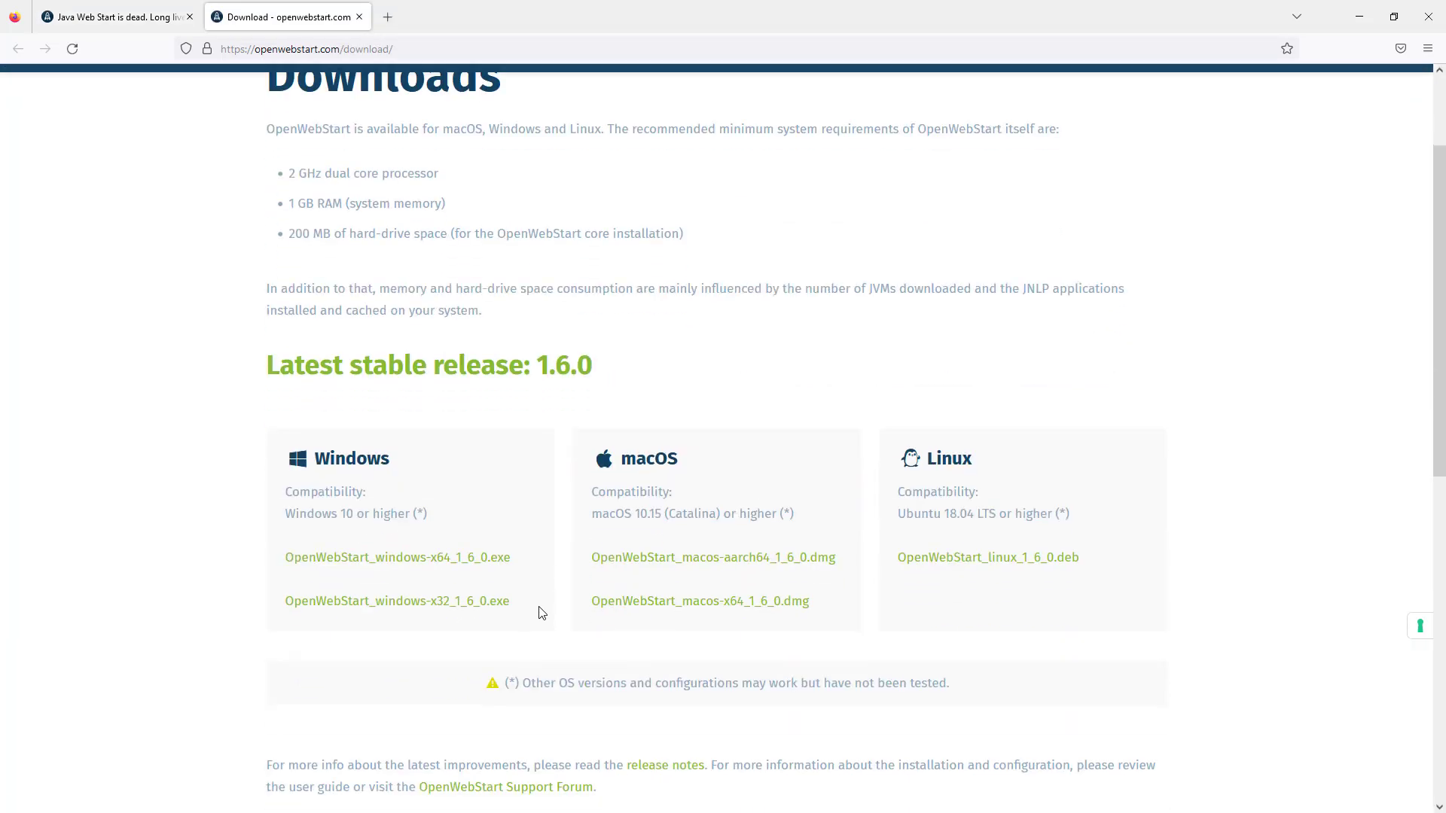
pyautogui.click(442, 552)
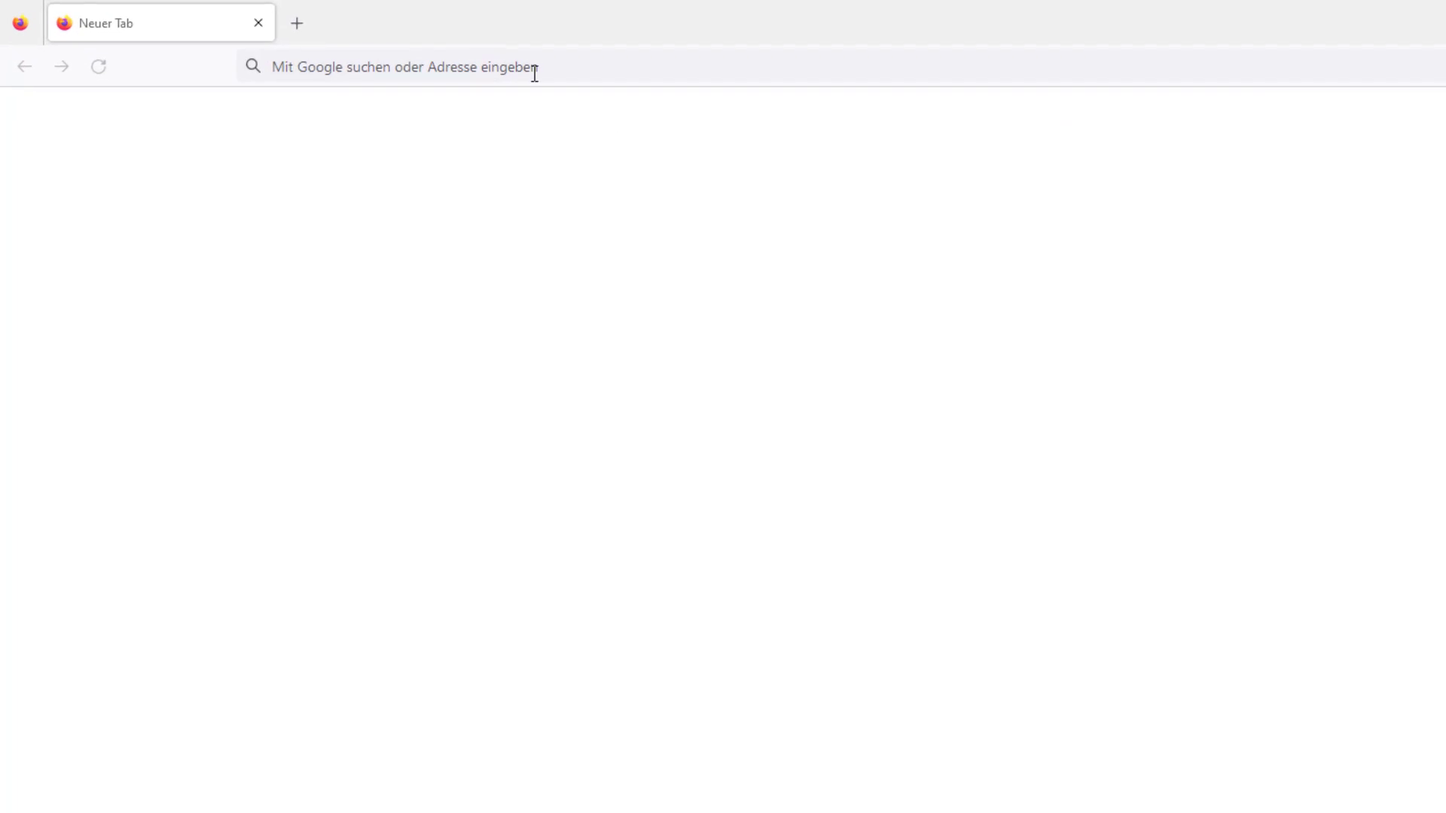
# - Load the rapla_a start page and launch the Rapla client through Java Web Start
pyautogui.click(392, 52)
pyautogui.write('https://rapla-campus.dhbw-karlsruhe.de/rapla_a')
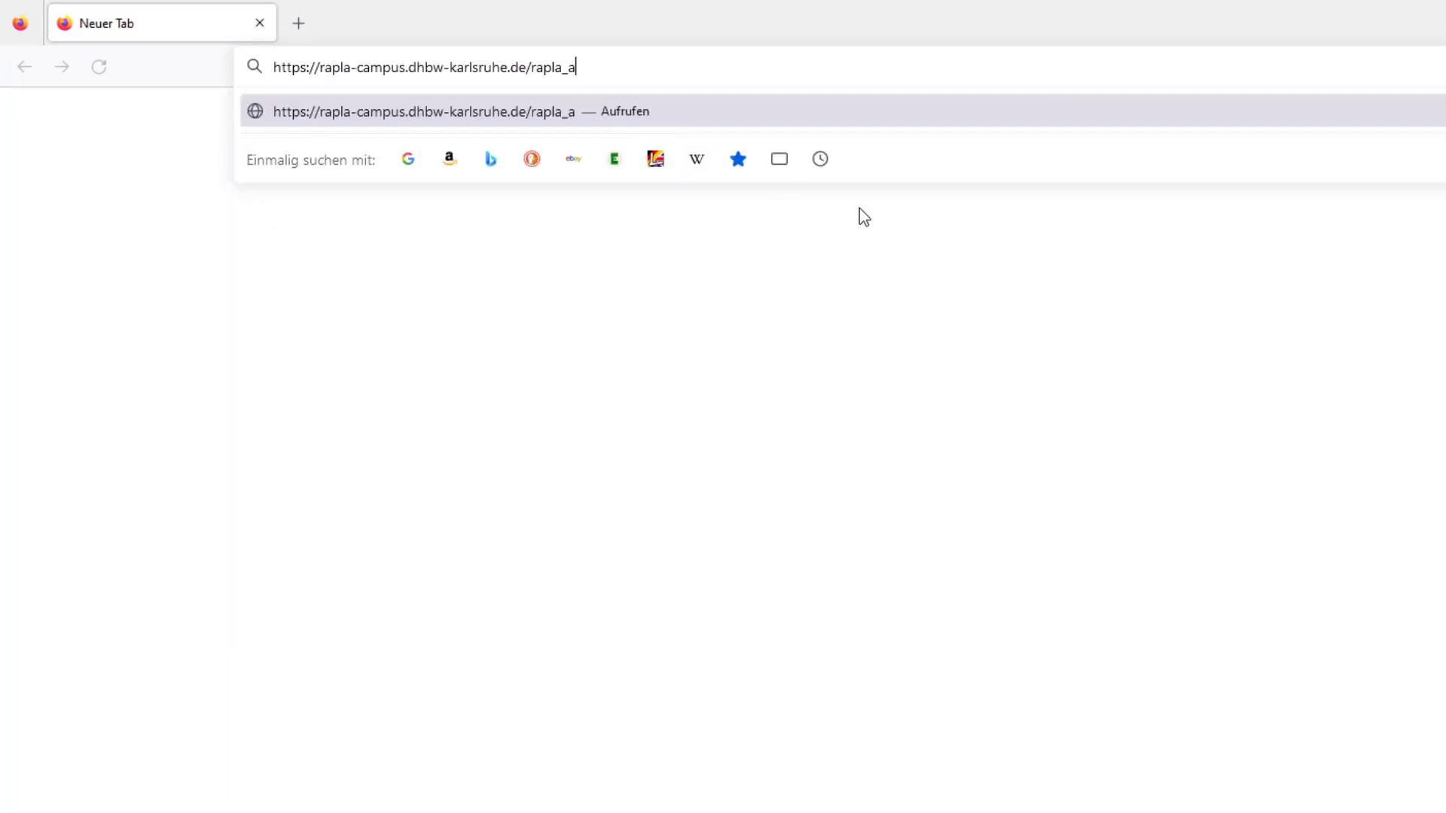
pyautogui.press('Return')
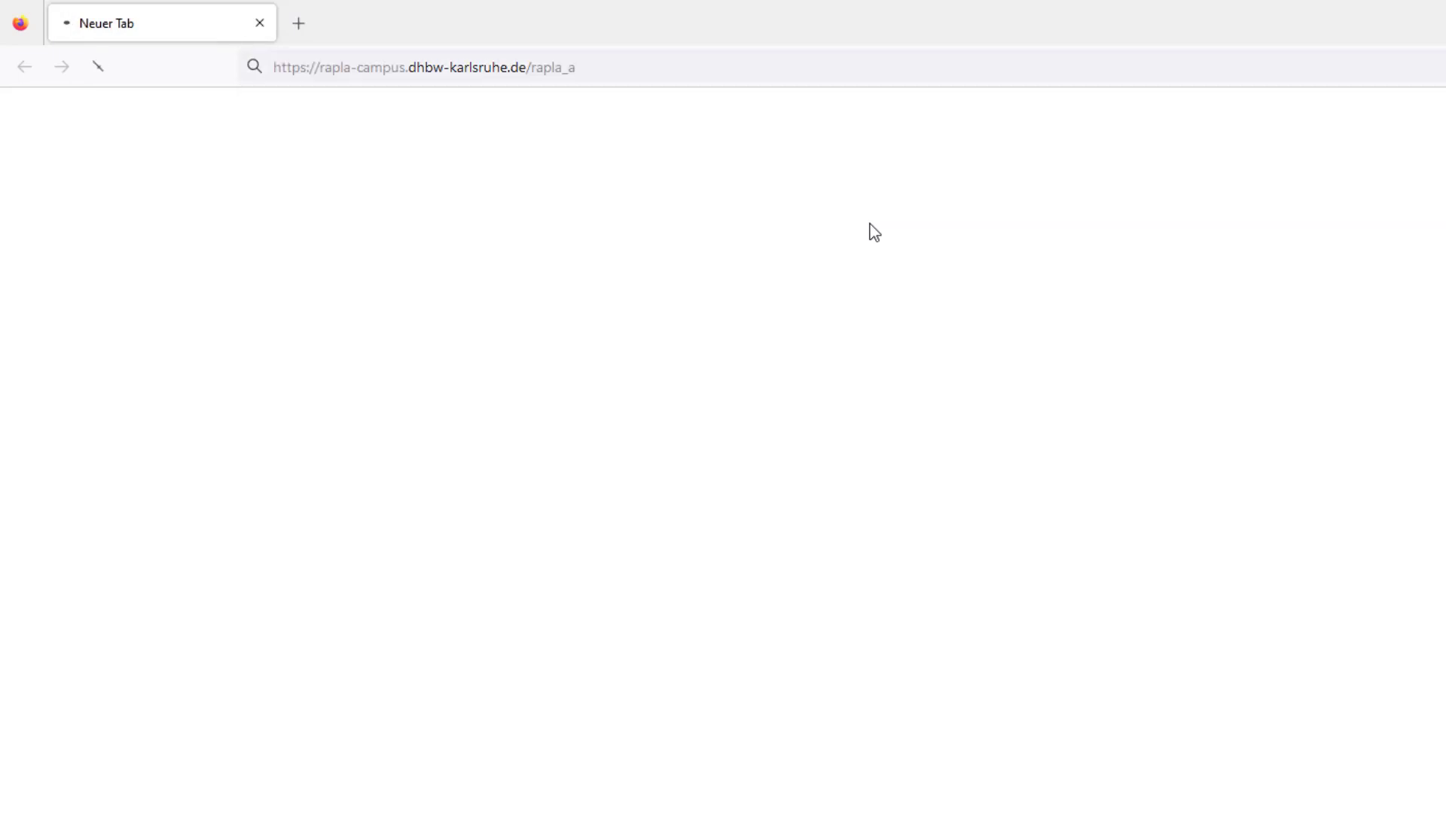
pyautogui.click(160, 161)
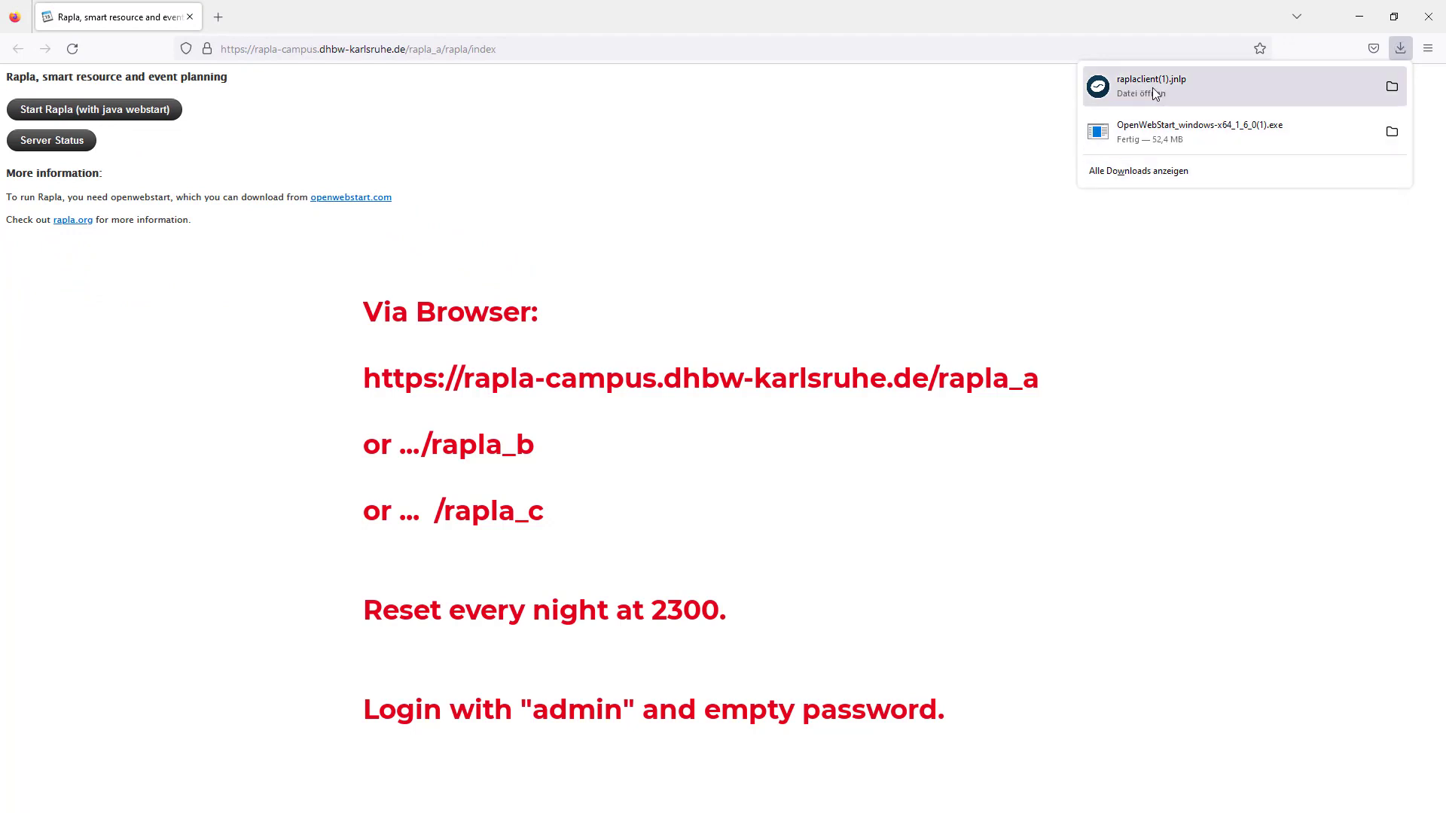
# - Log in as admin and move the Rapla window to the upper left
pyautogui.write('ad')
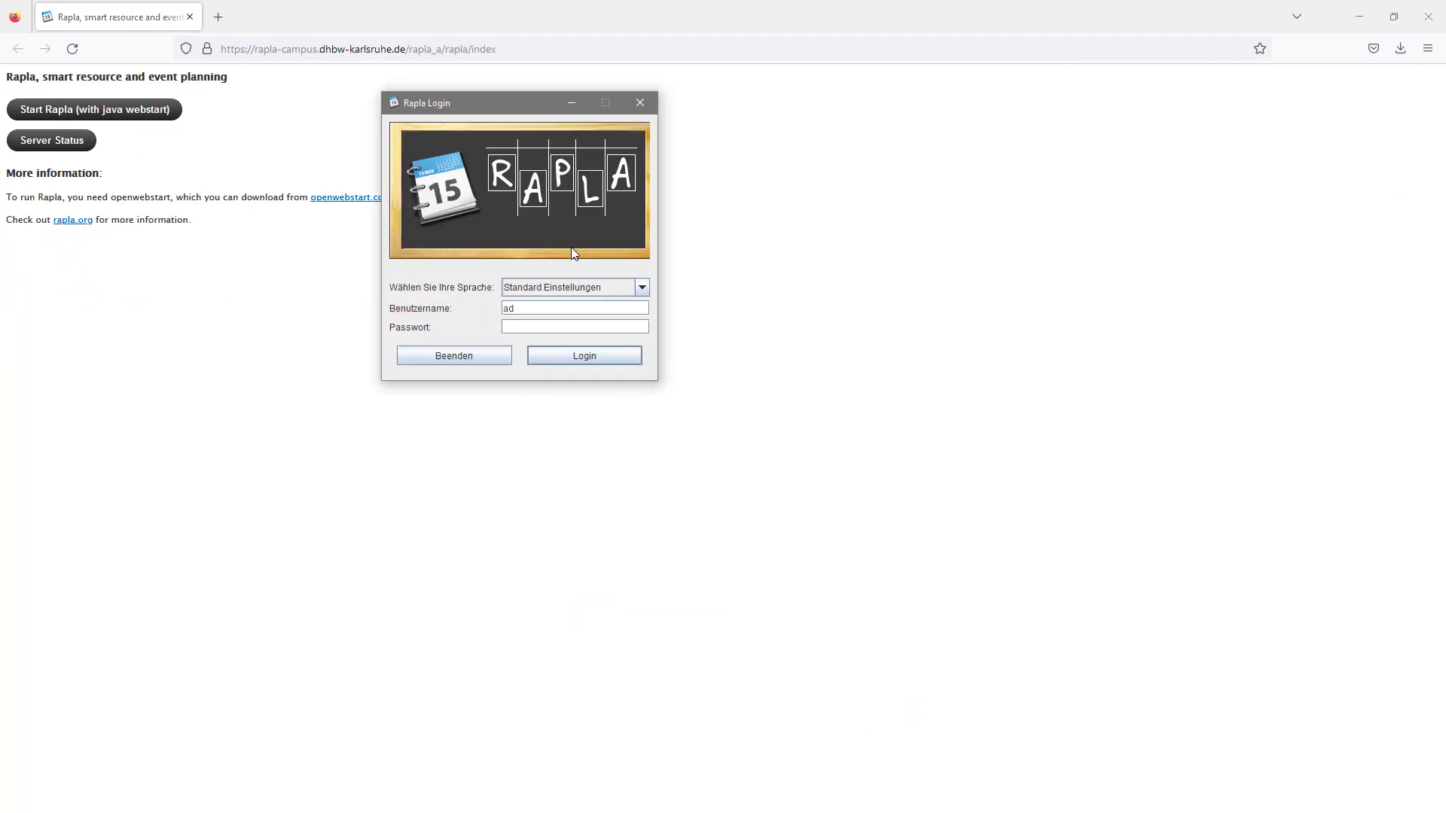
pyautogui.write('min')
pyautogui.press('Return')
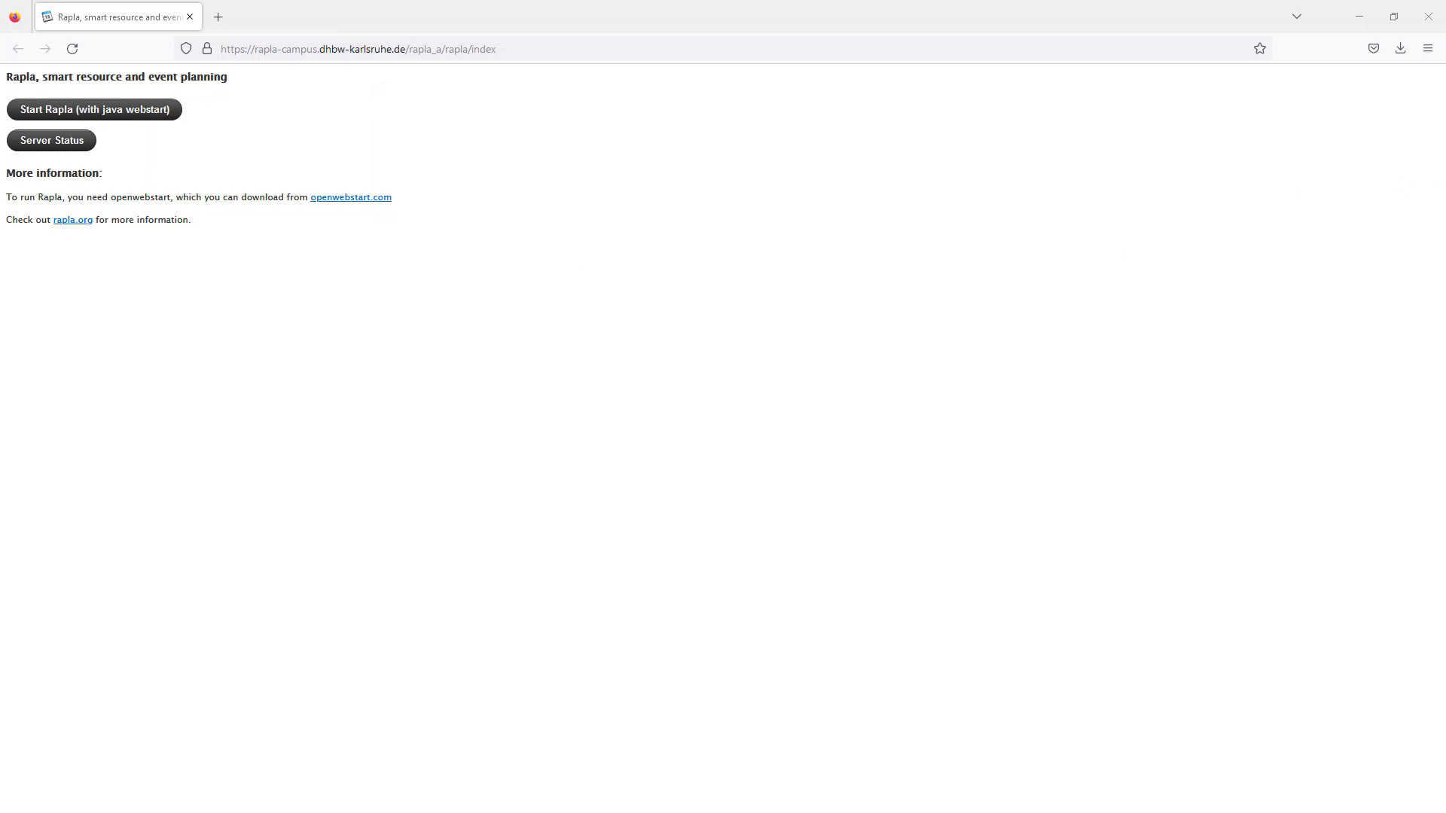
pyautogui.moveTo(1445, 98); pyautogui.dragTo(352, 18)
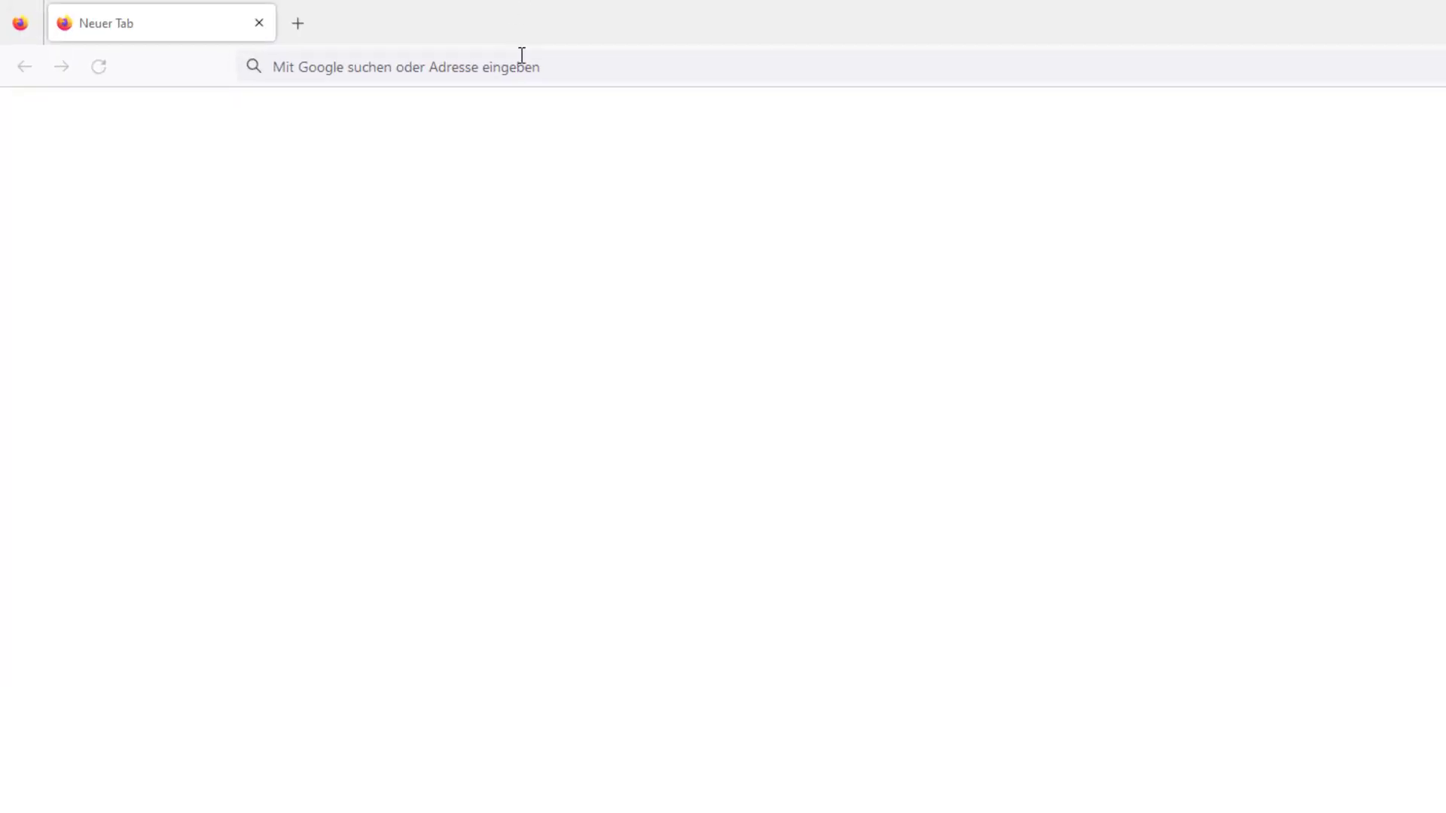
pyautogui.click(521, 55)
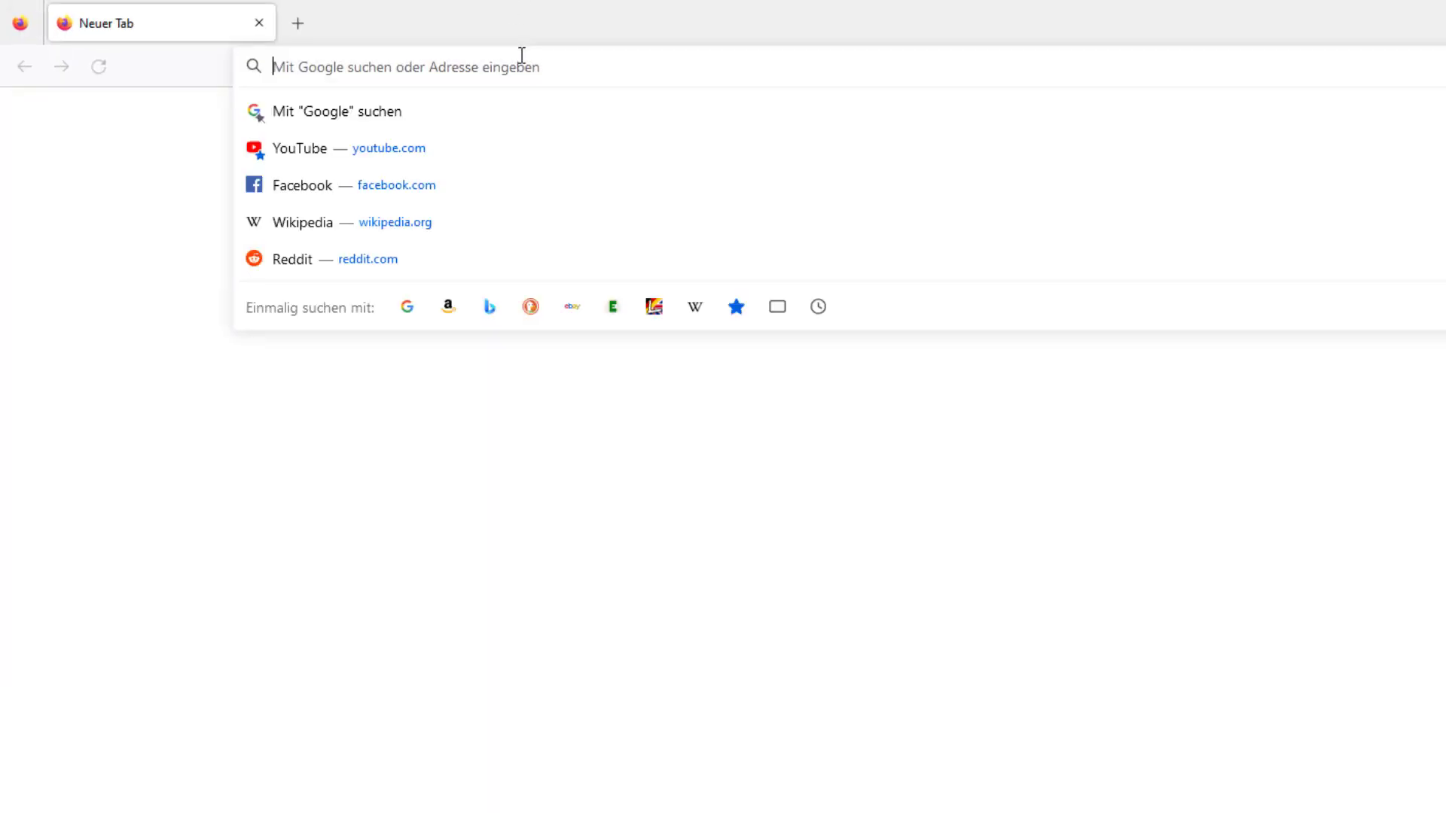
# - Load the rapla_b start page and choose English as the login language
pyautogui.write('https://rapla-campus.dhbw-karlsruhe.de/rapla_b')
pyautogui.press('Return')
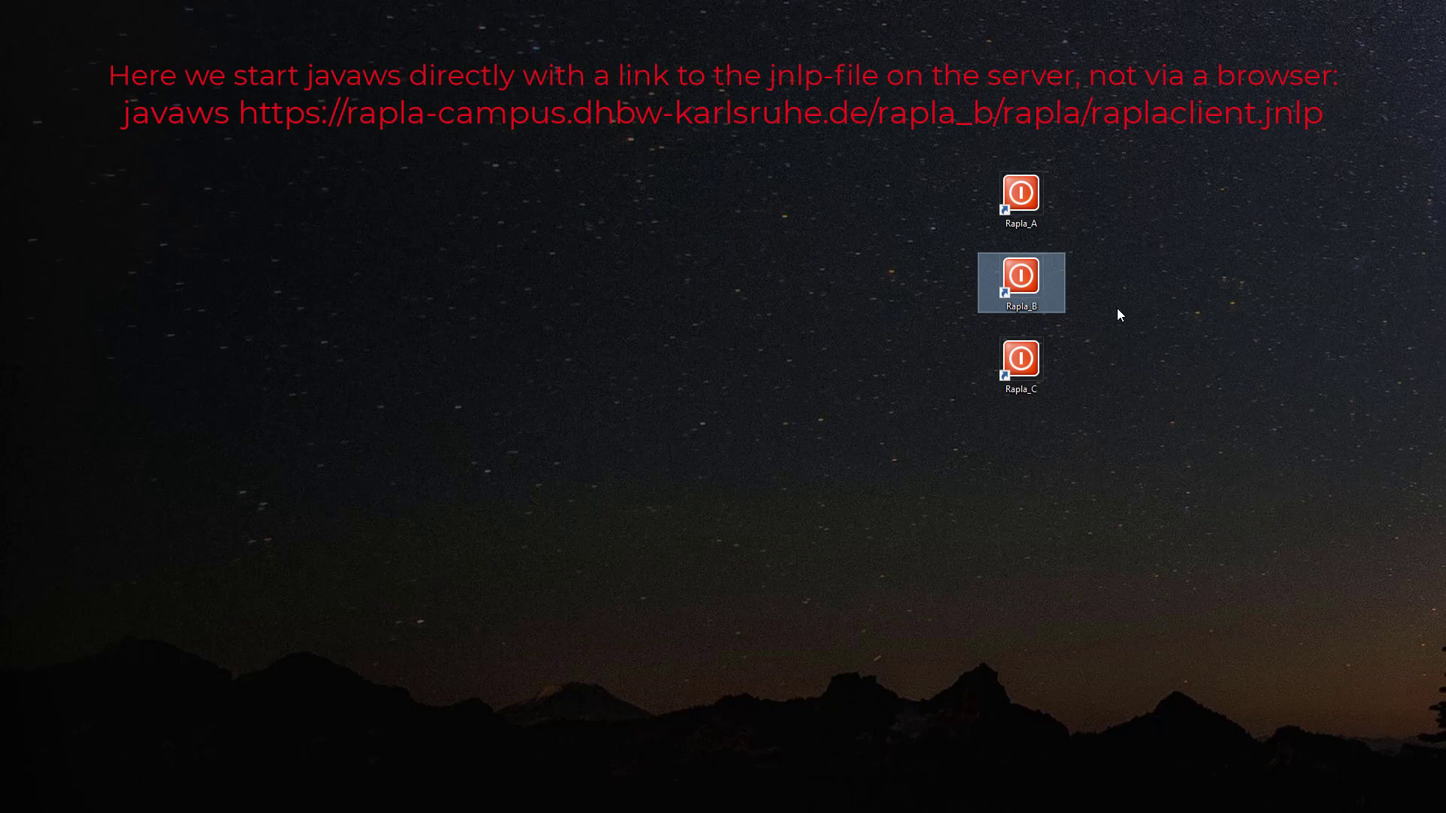
pyautogui.click(697, 479)
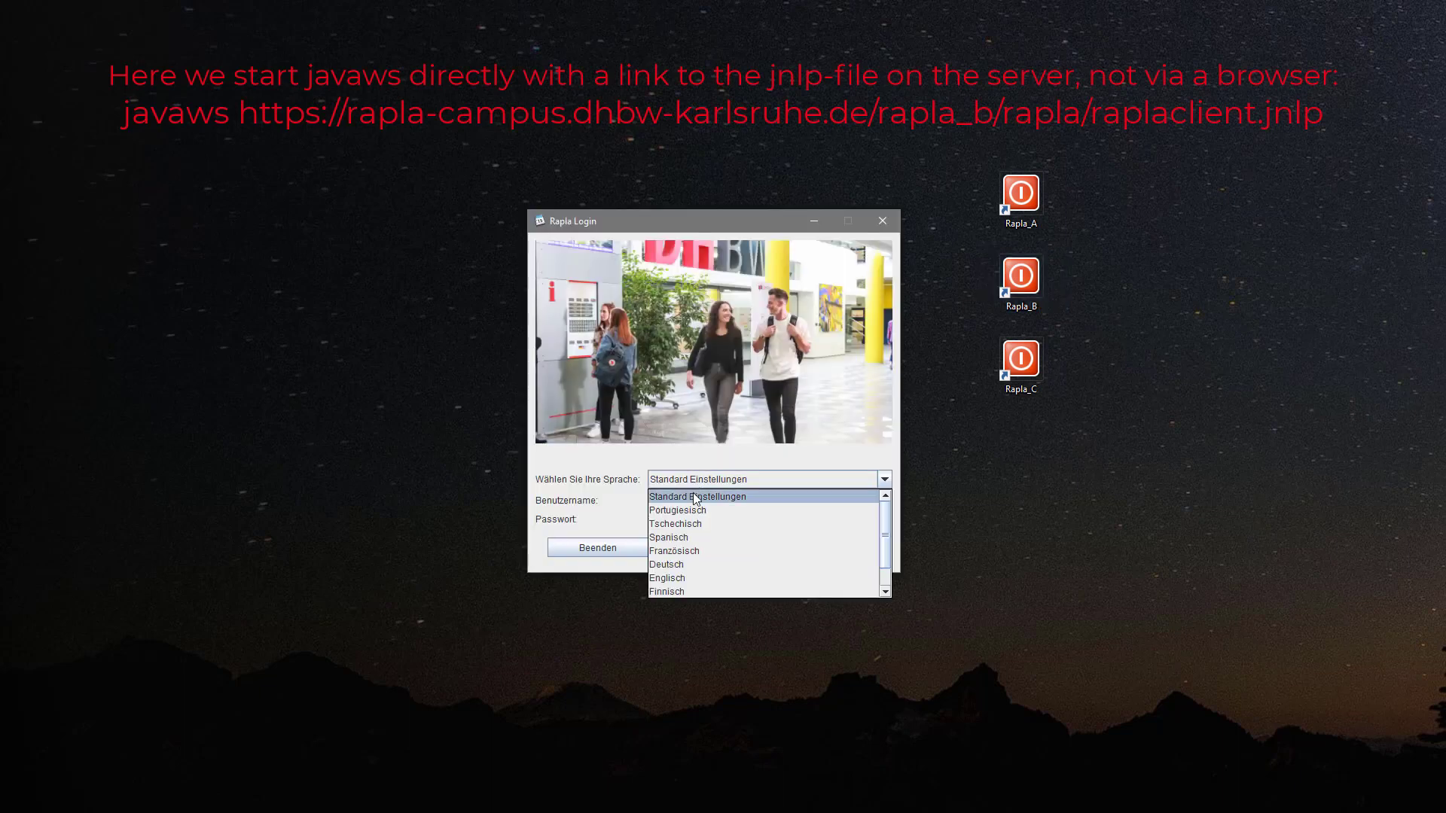
pyautogui.click(686, 579)
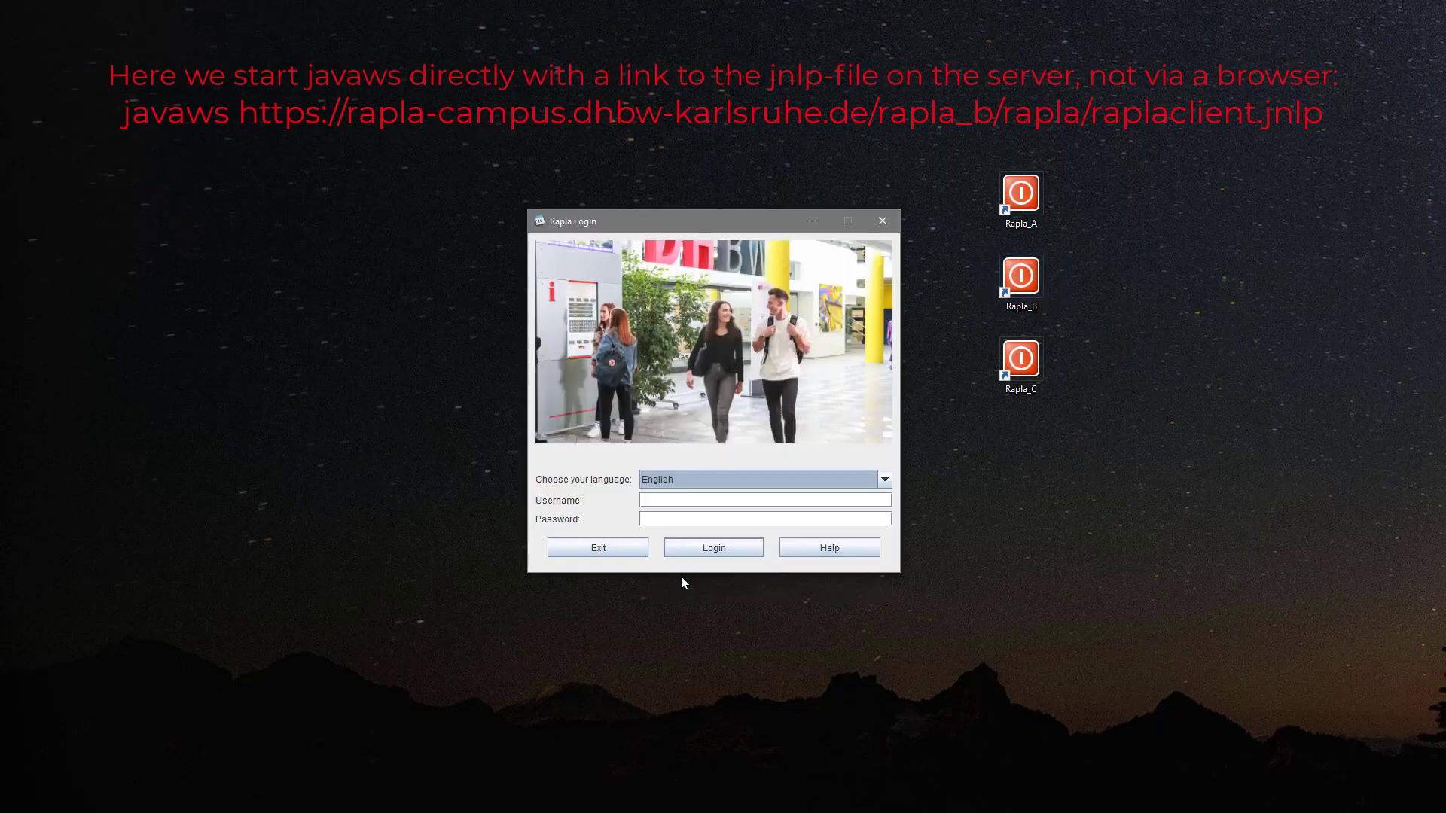
pyautogui.click(697, 495)
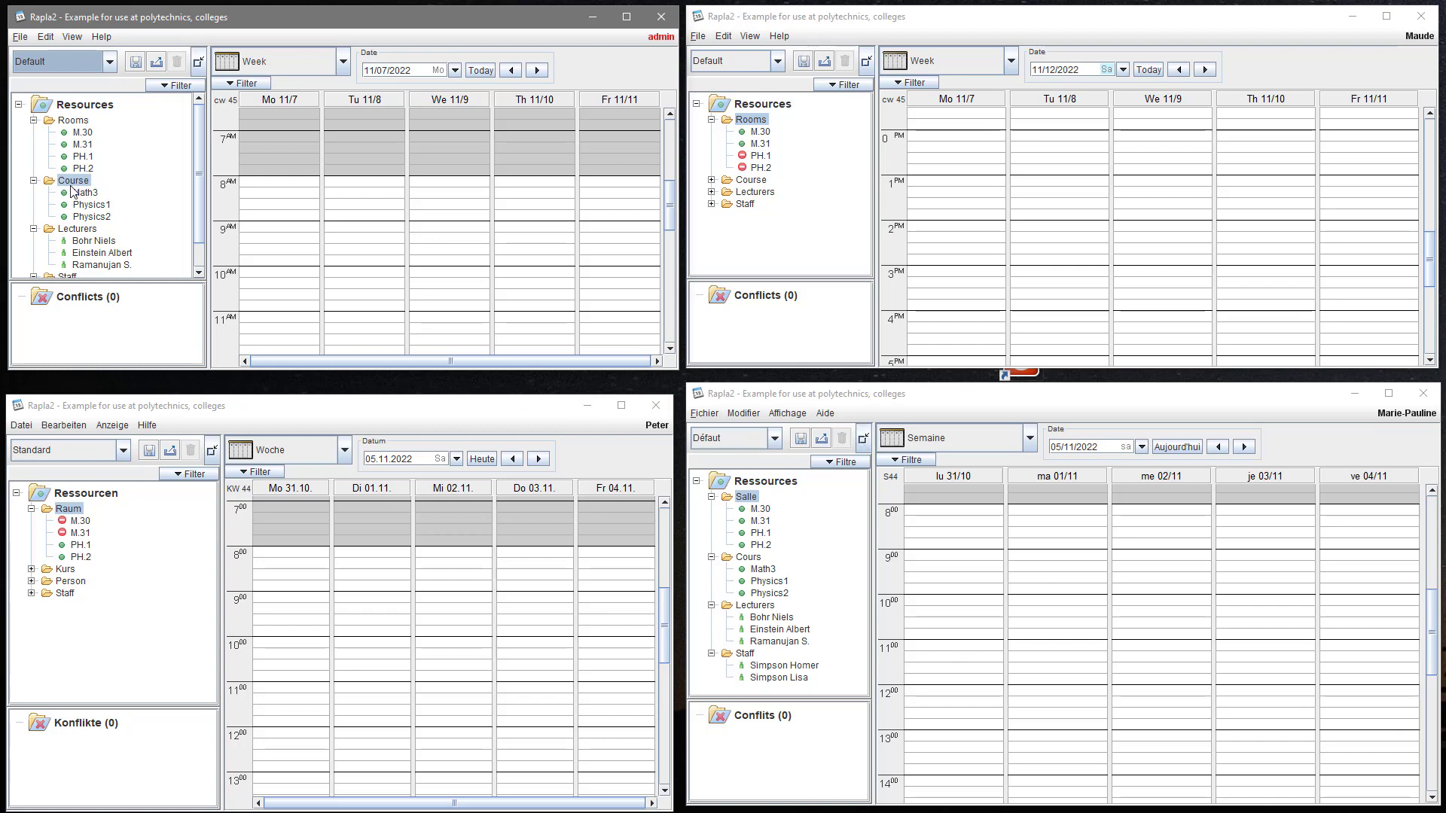
# - Open the Types, Categories and Periods editor from the admin client's main menu
pyautogui.click(32, 570)
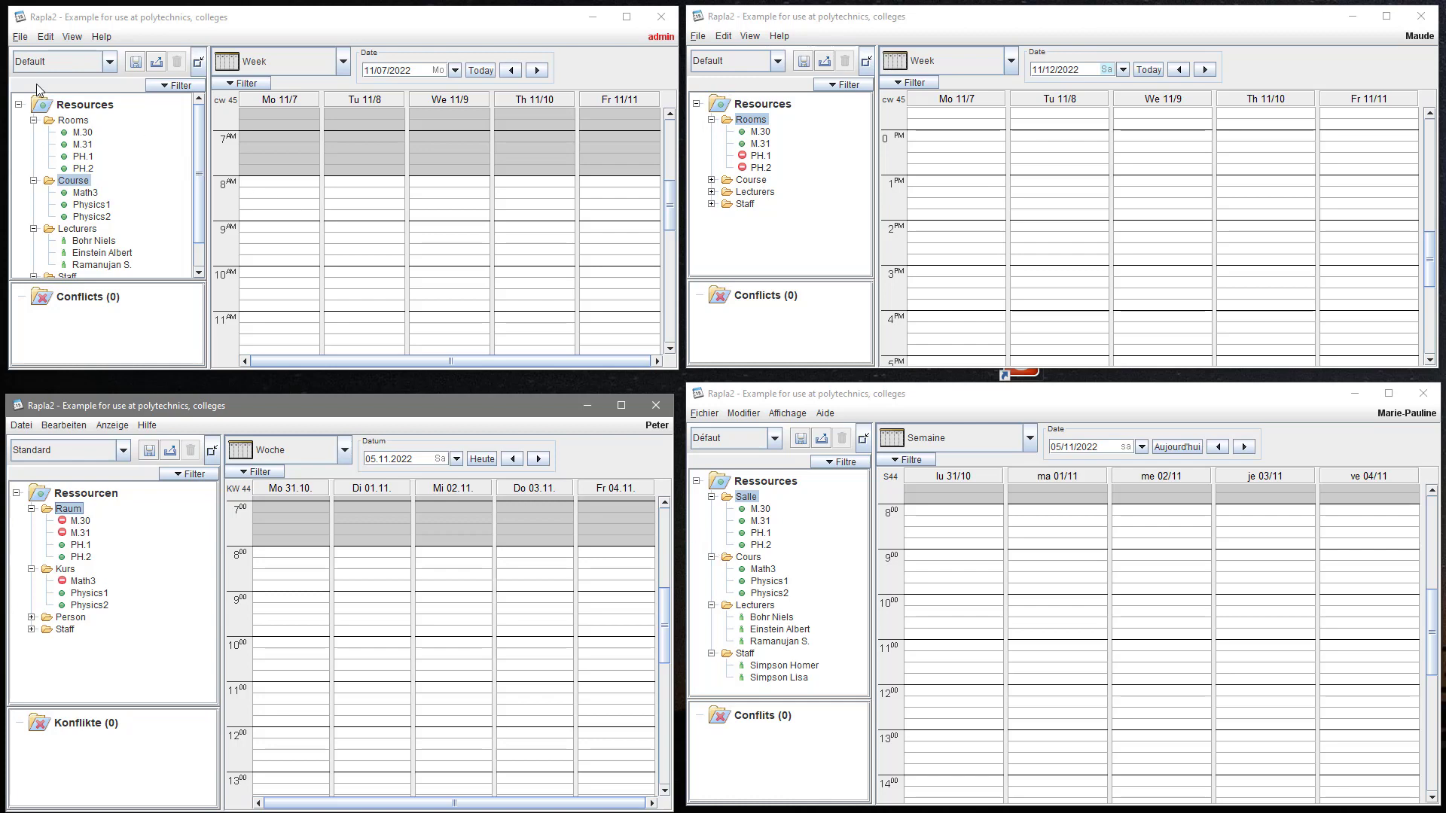
pyautogui.click(22, 37)
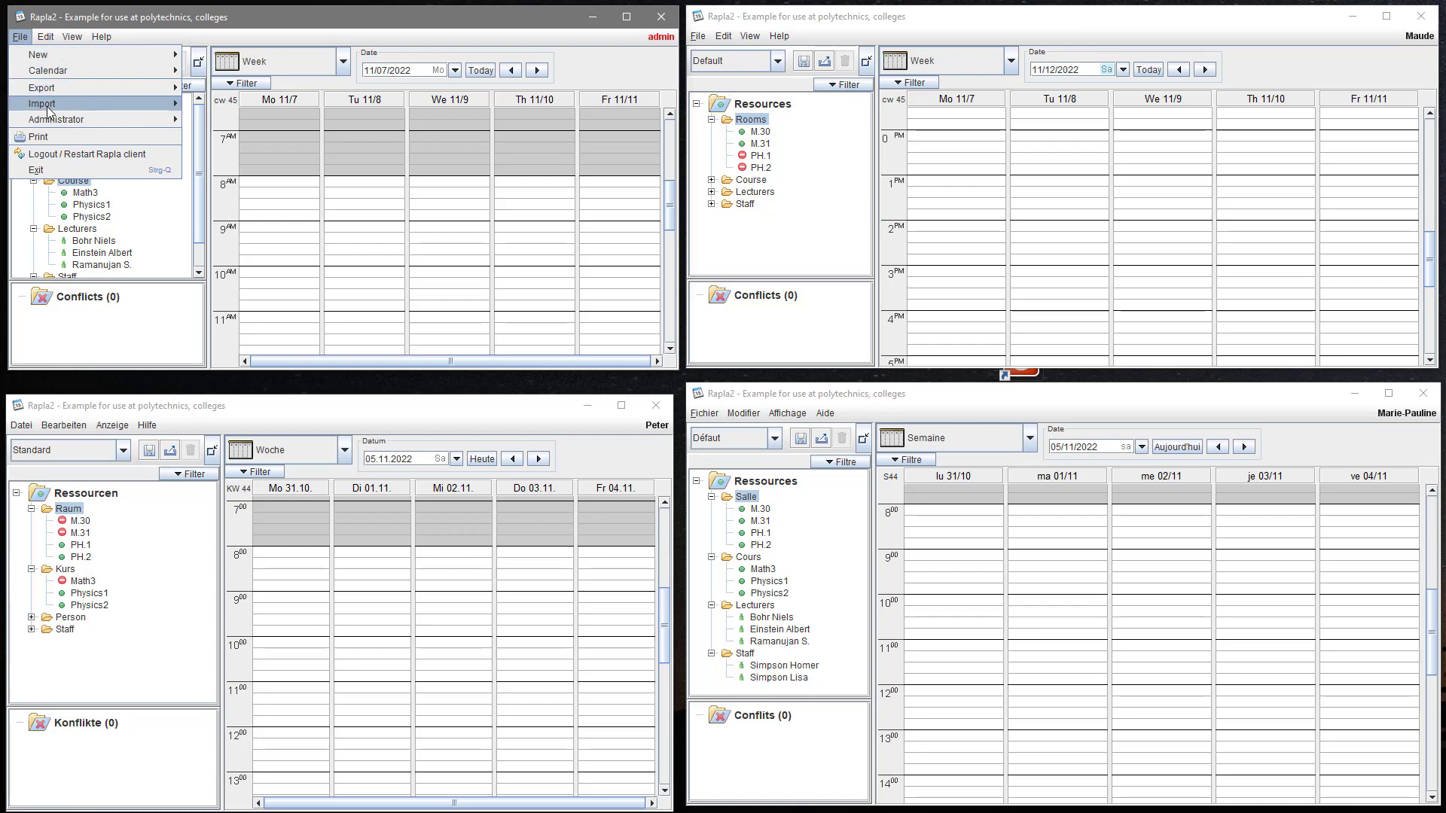
pyautogui.moveTo(51, 119)
pyautogui.click(200, 151)
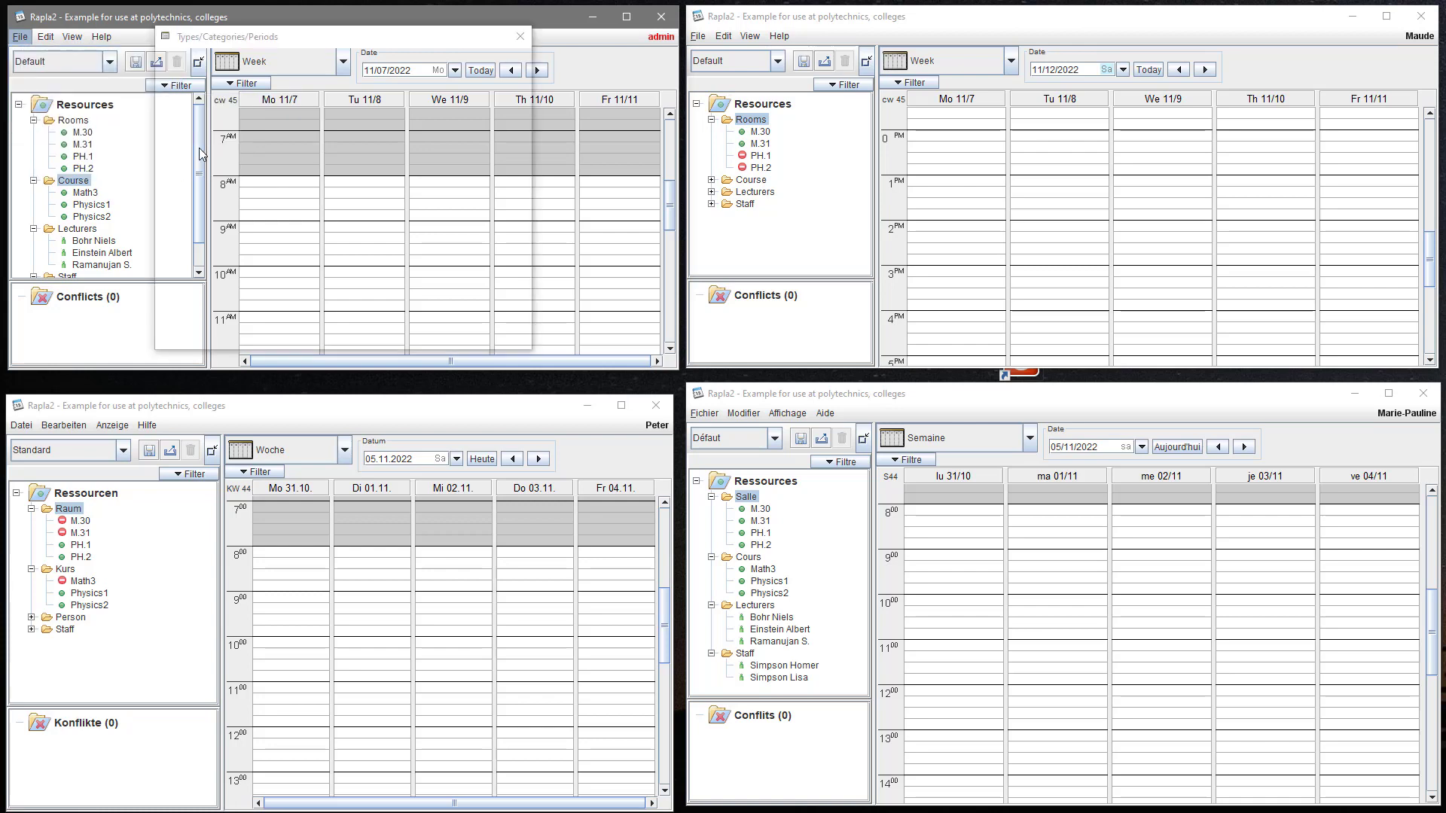
# - Rename the Event type to 'Lecture' with element key 'lecture'
pyautogui.click(219, 60)
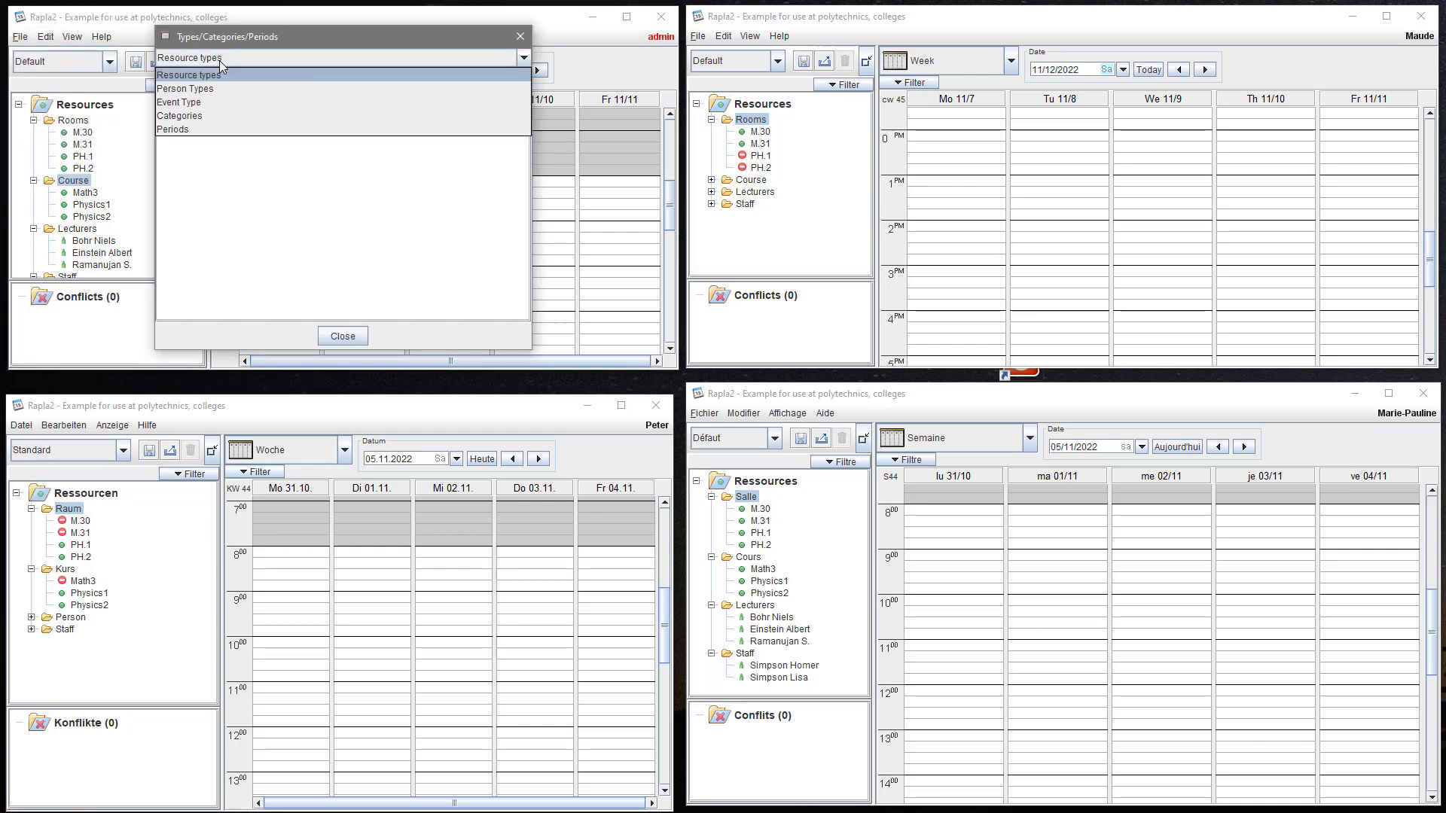
pyautogui.click(217, 101)
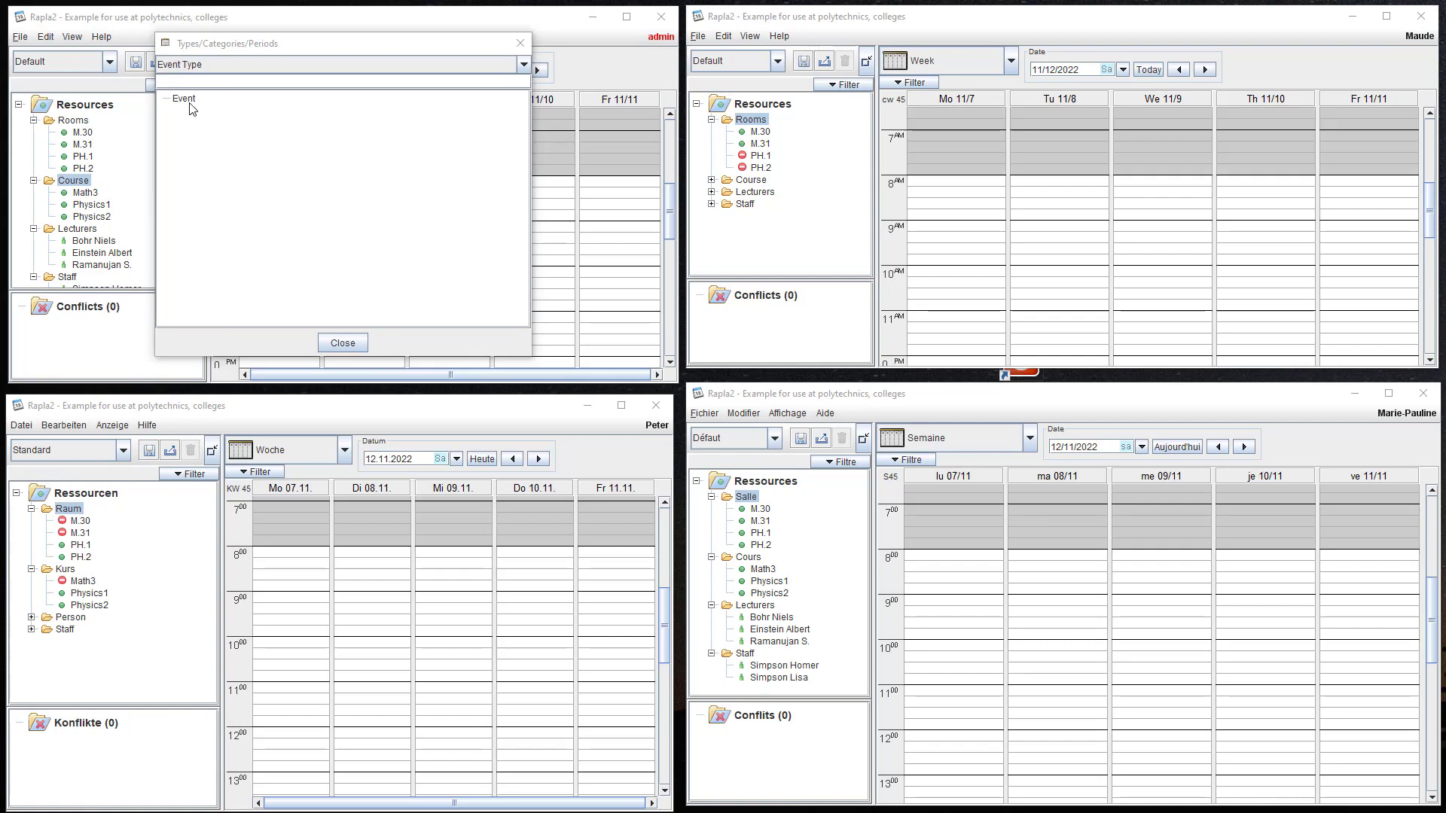
pyautogui.rightClick(190, 103)
pyautogui.click(215, 109)
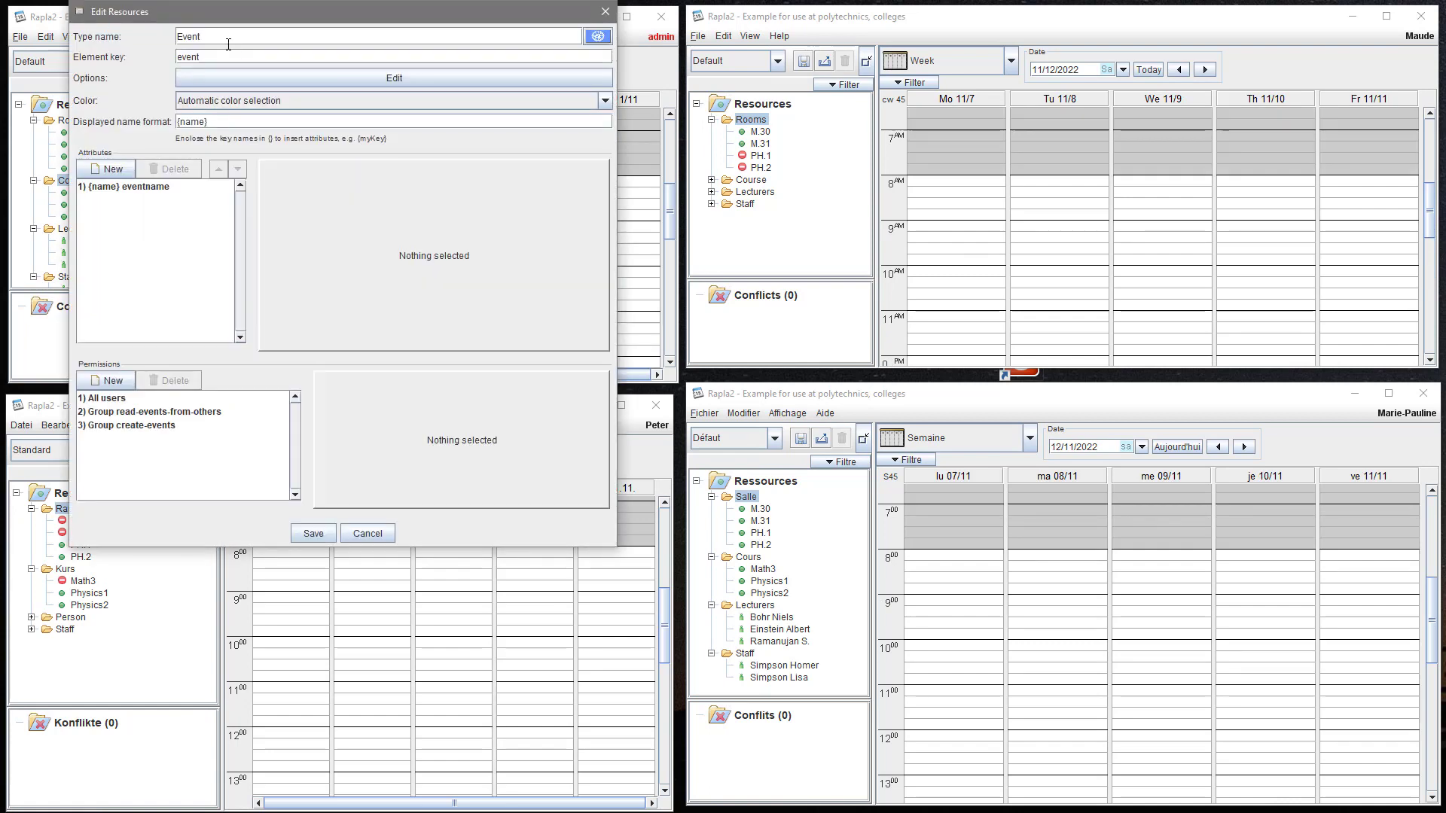
pyautogui.moveTo(199, 38); pyautogui.dragTo(176, 41)
pyautogui.write('Lecture')
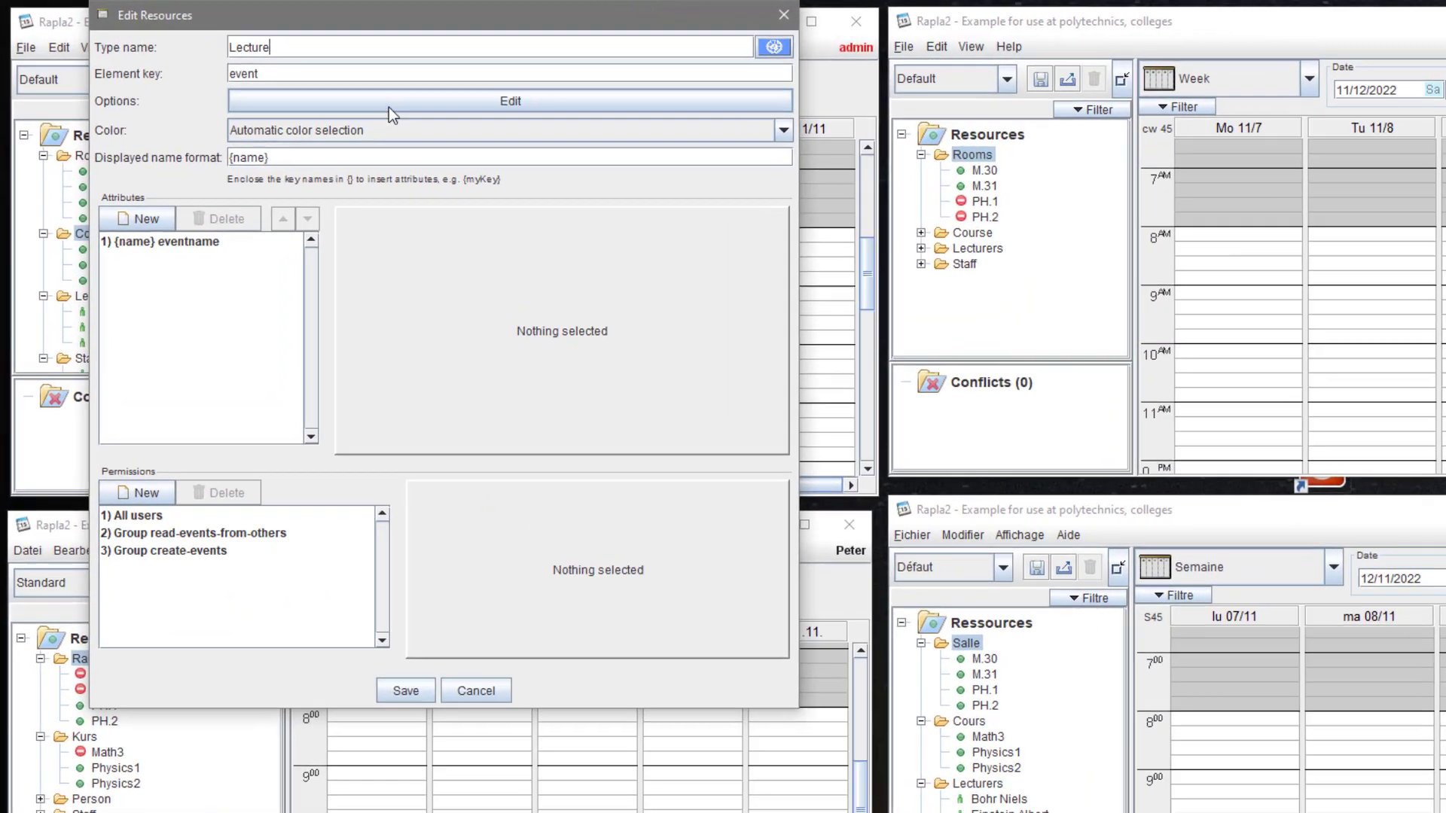
pyautogui.doubleClick(203, 58)
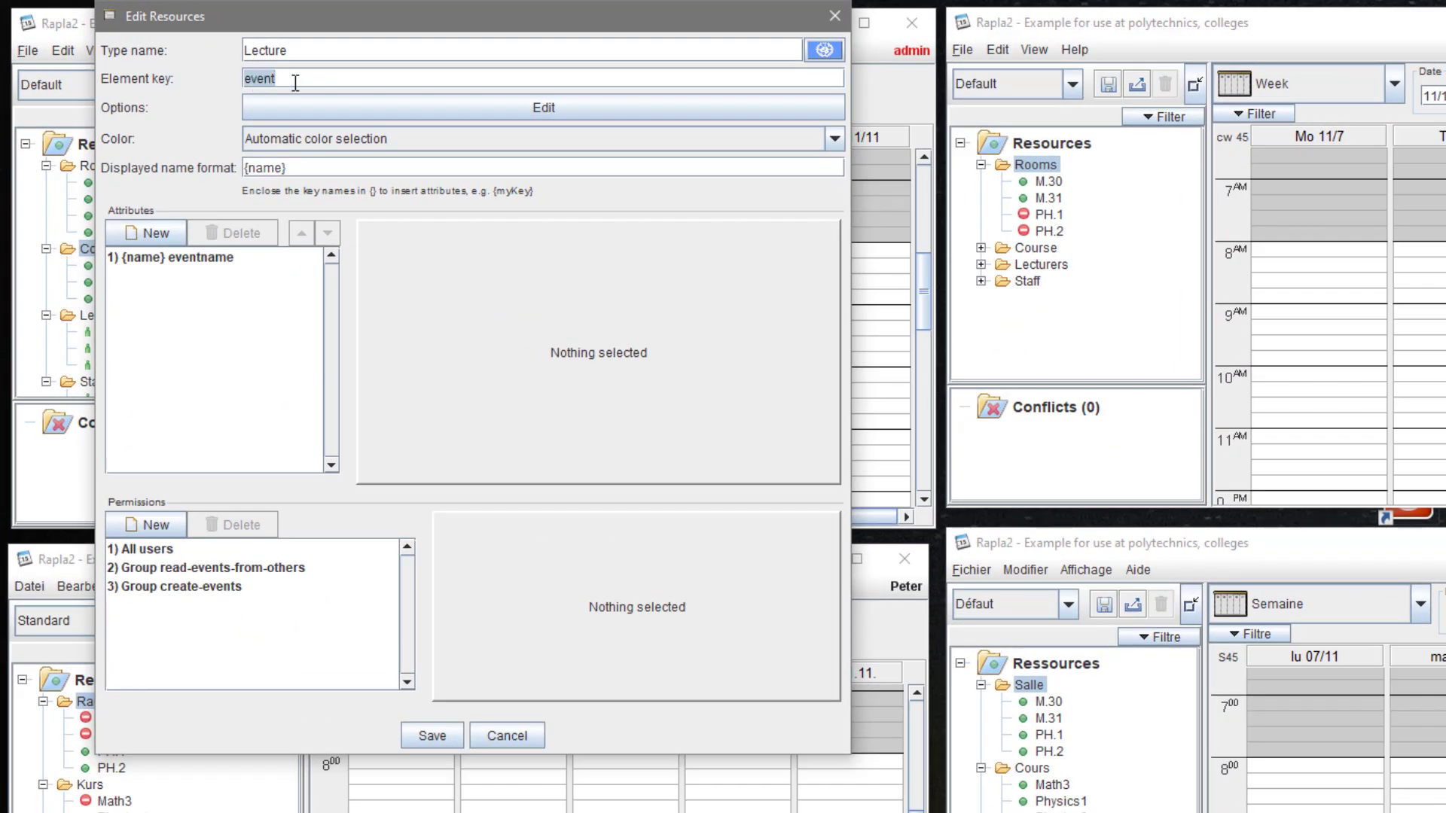
pyautogui.write('lecture')
# - Make Lecture take its event colours from a newly created Color attribute
pyautogui.click(331, 138)
pyautogui.click(332, 174)
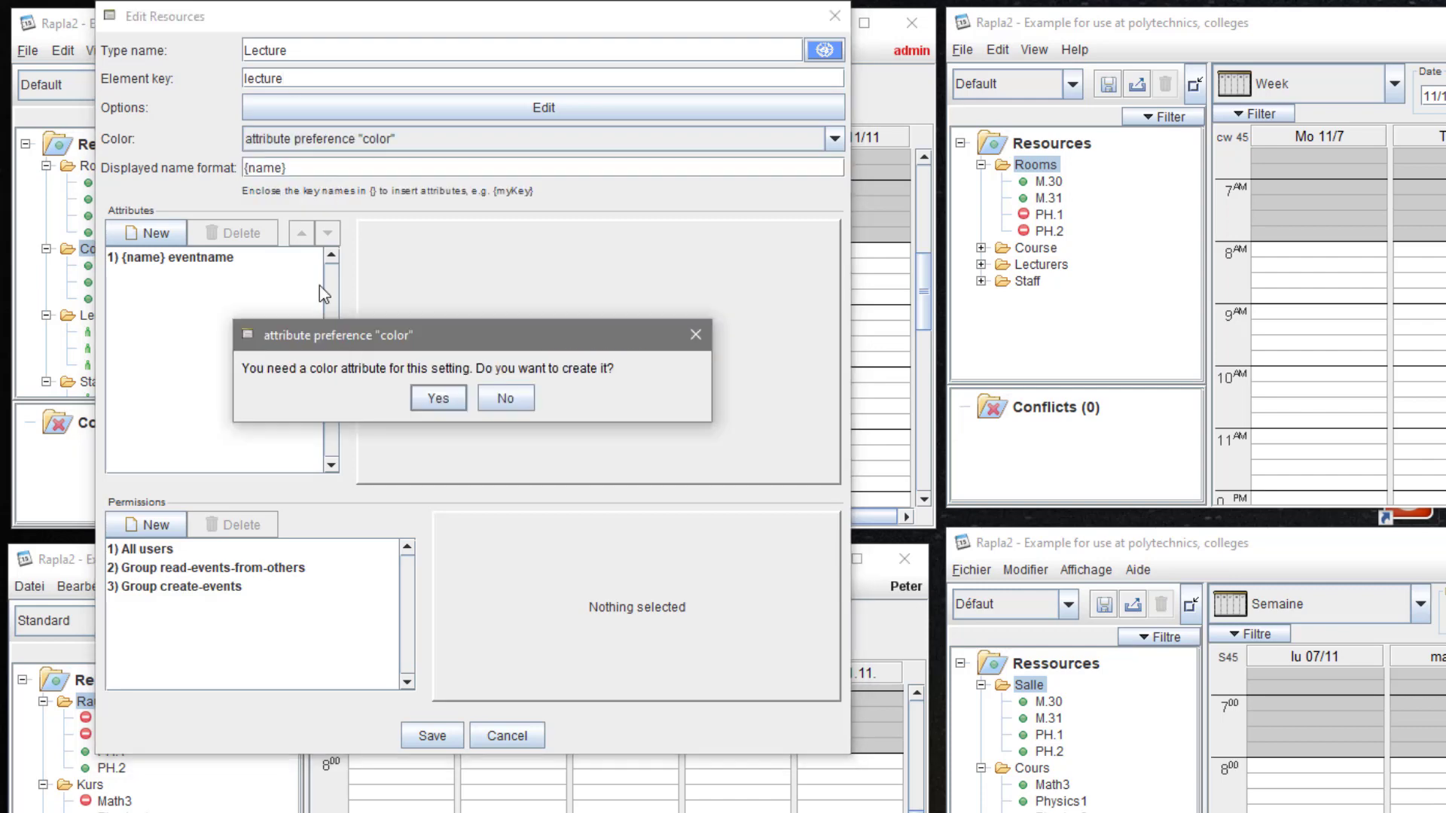
pyautogui.click(431, 401)
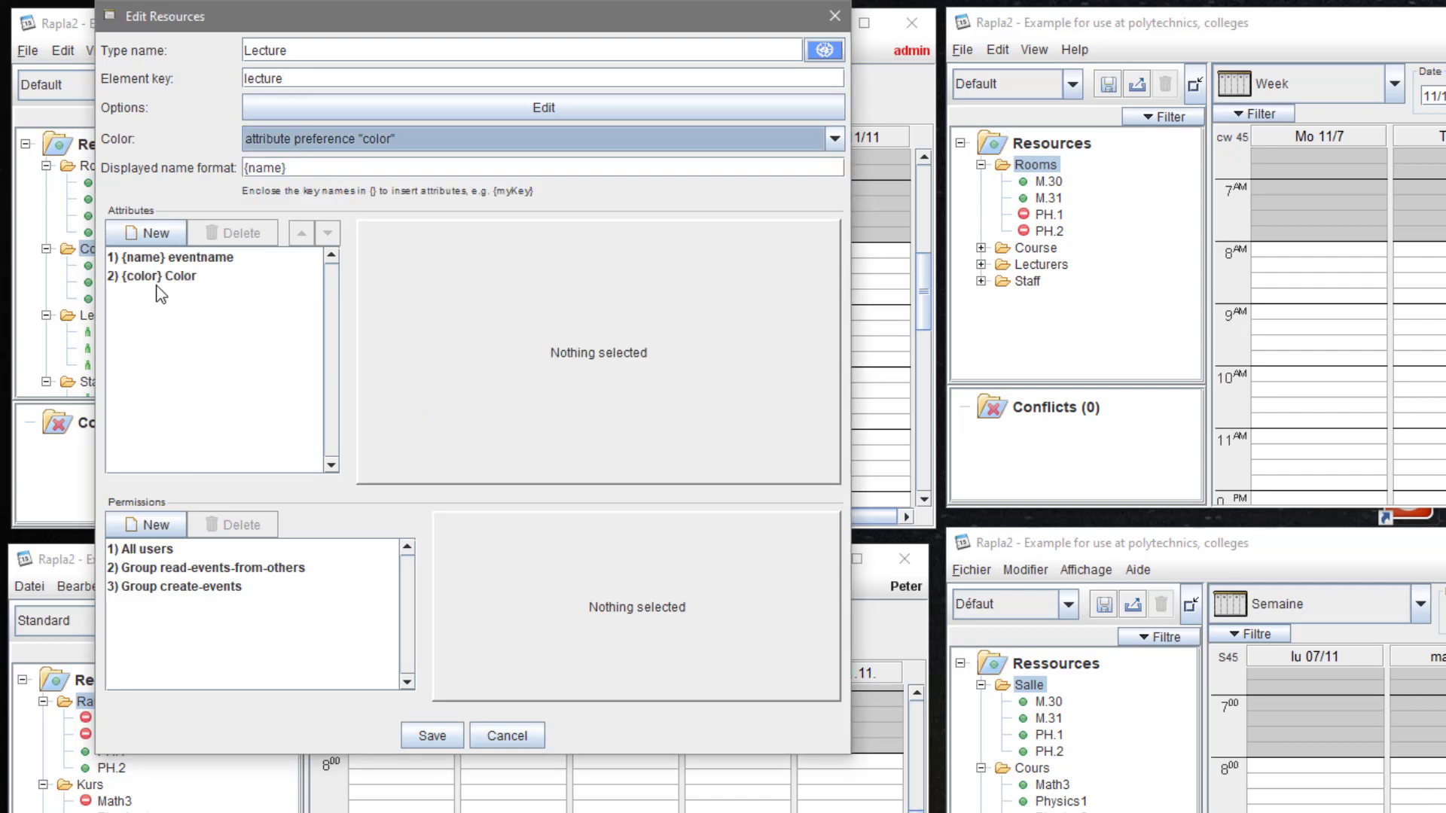
# - Give the Color attribute default #ccffff and Additional Information edit view, then save Lecture
pyautogui.click(188, 279)
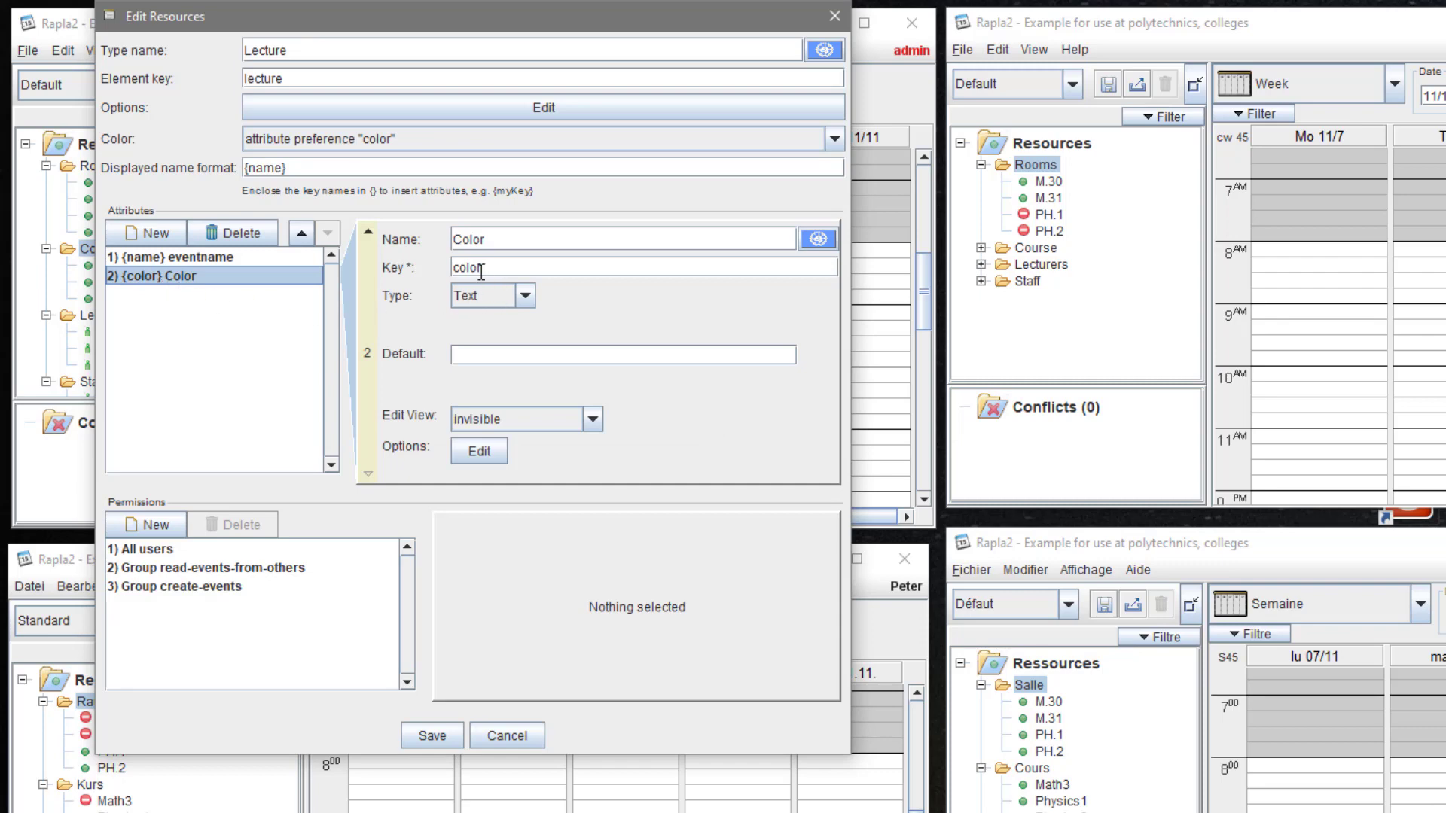
pyautogui.click(481, 351)
pyautogui.write('#ccffff')
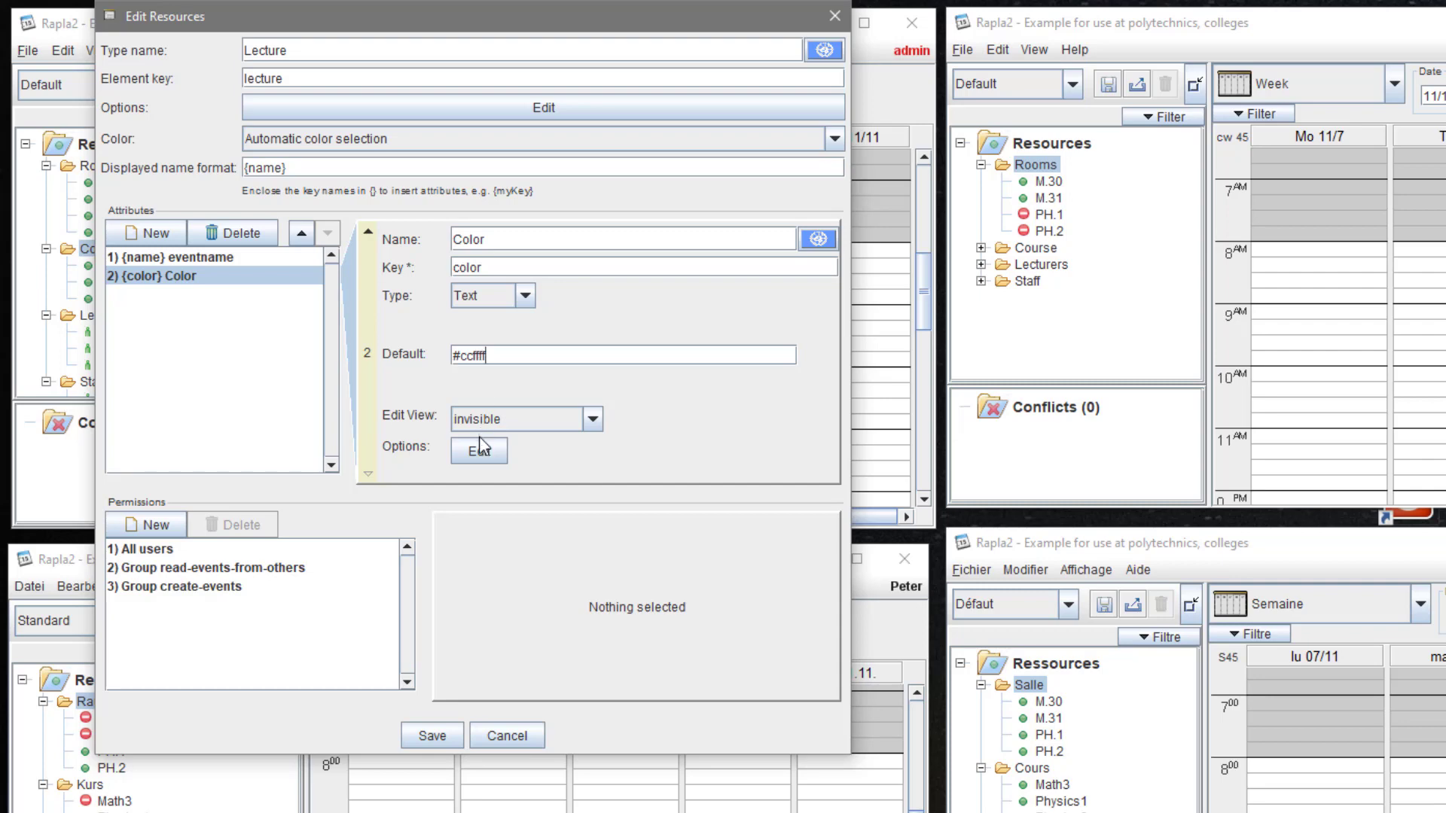
pyautogui.click(593, 420)
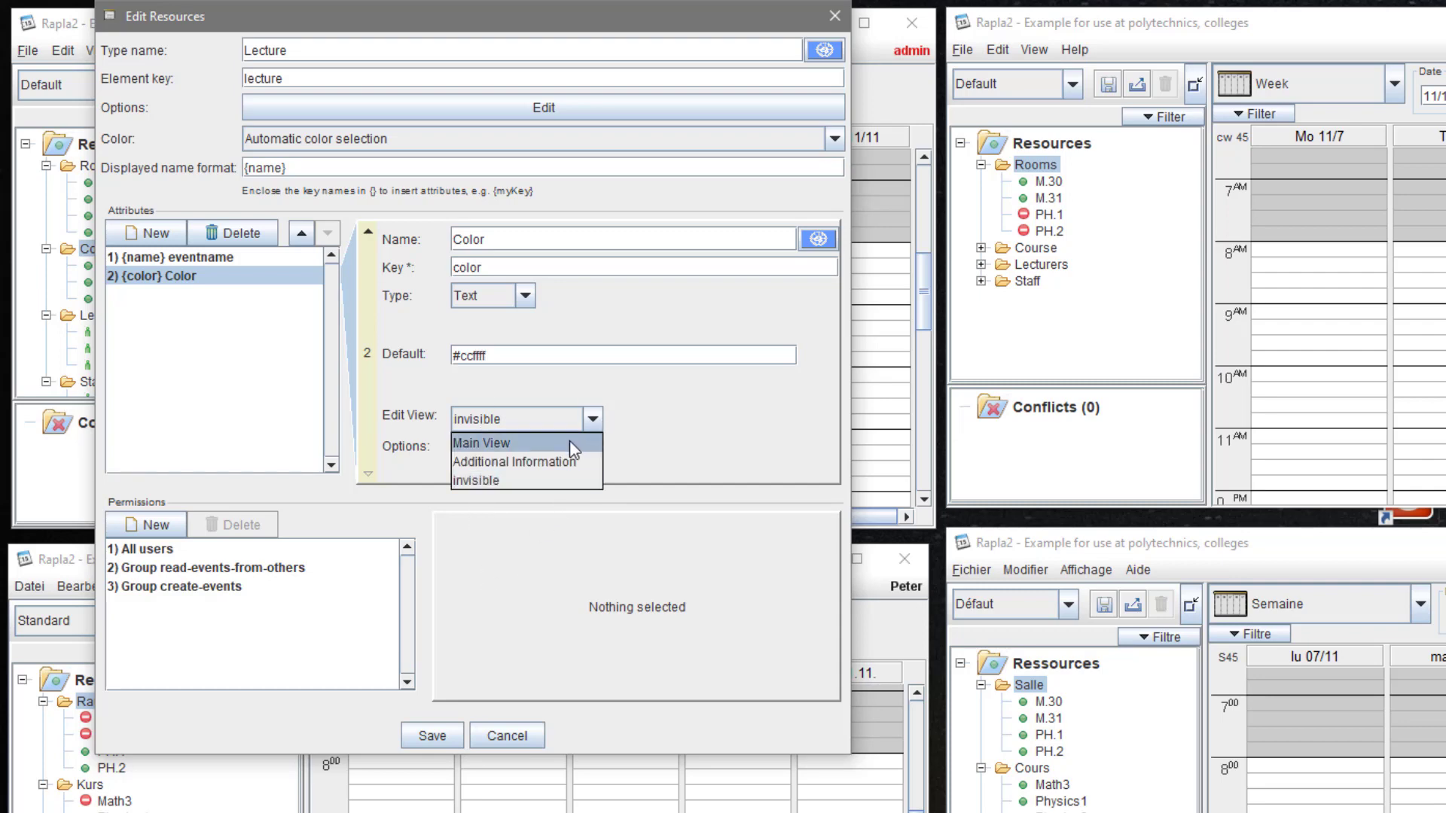
pyautogui.click(562, 455)
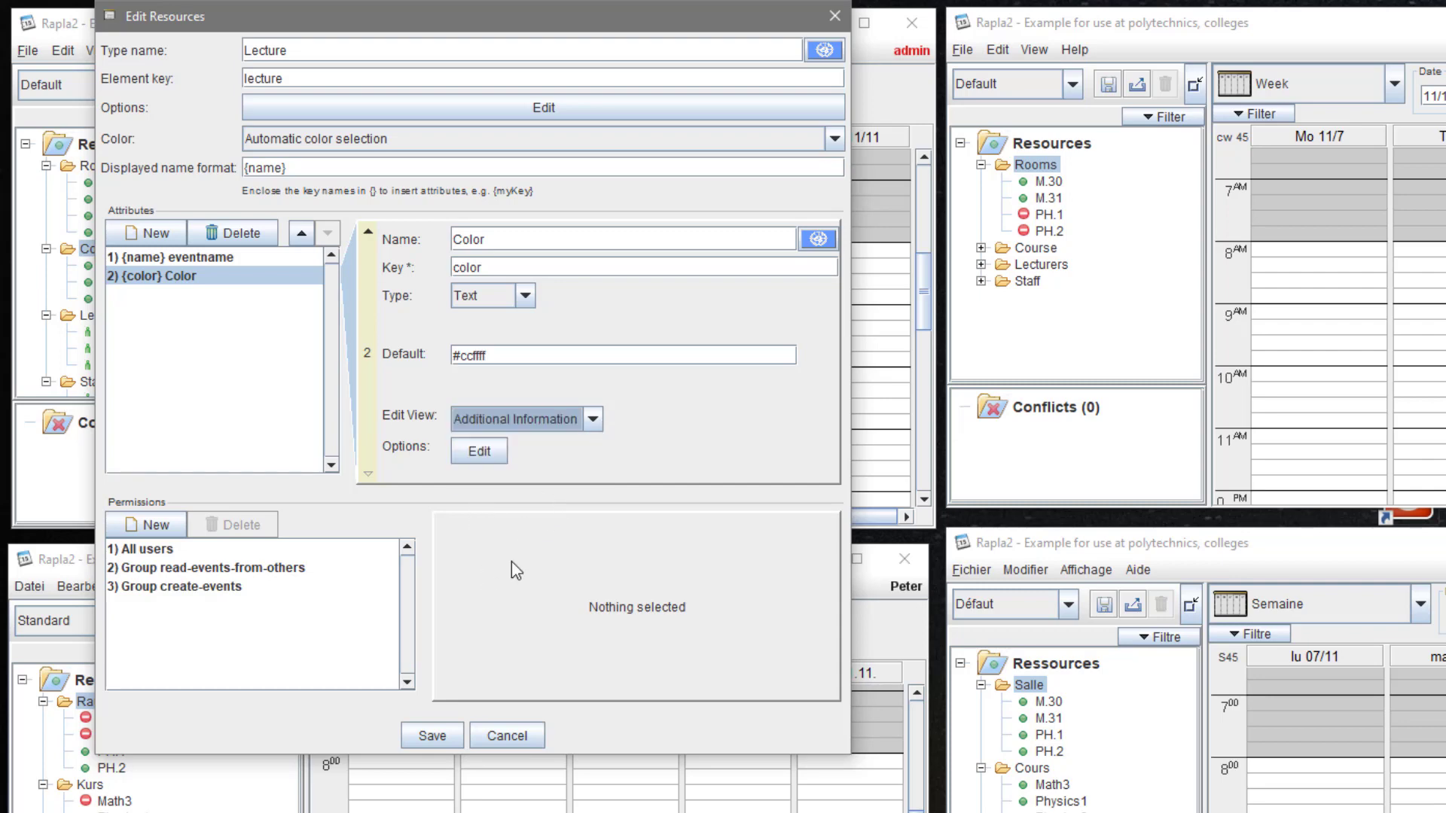
pyautogui.click(436, 738)
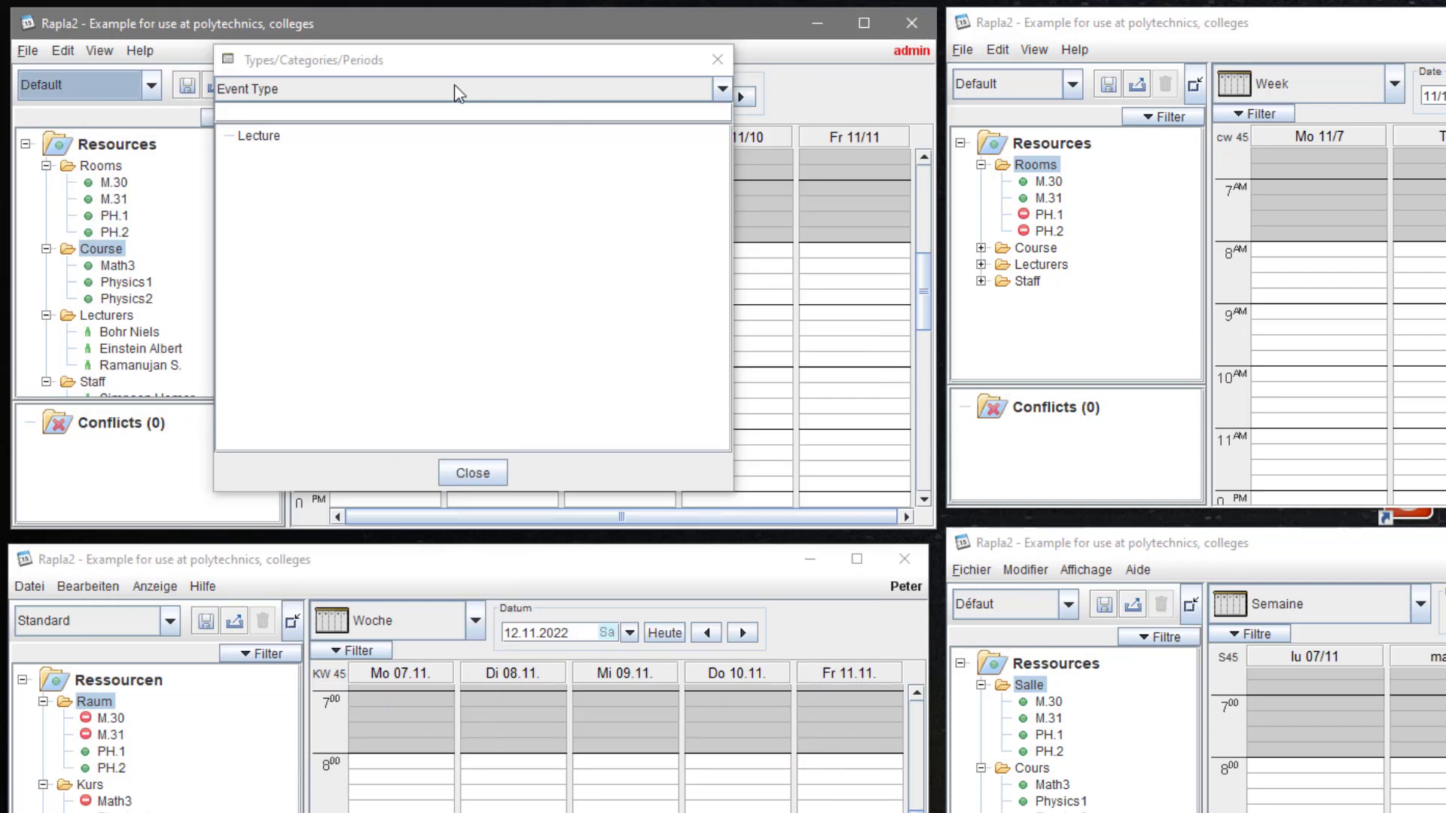
# - Create a new event type named 'Examination' and fill in its element key
pyautogui.rightClick(360, 160)
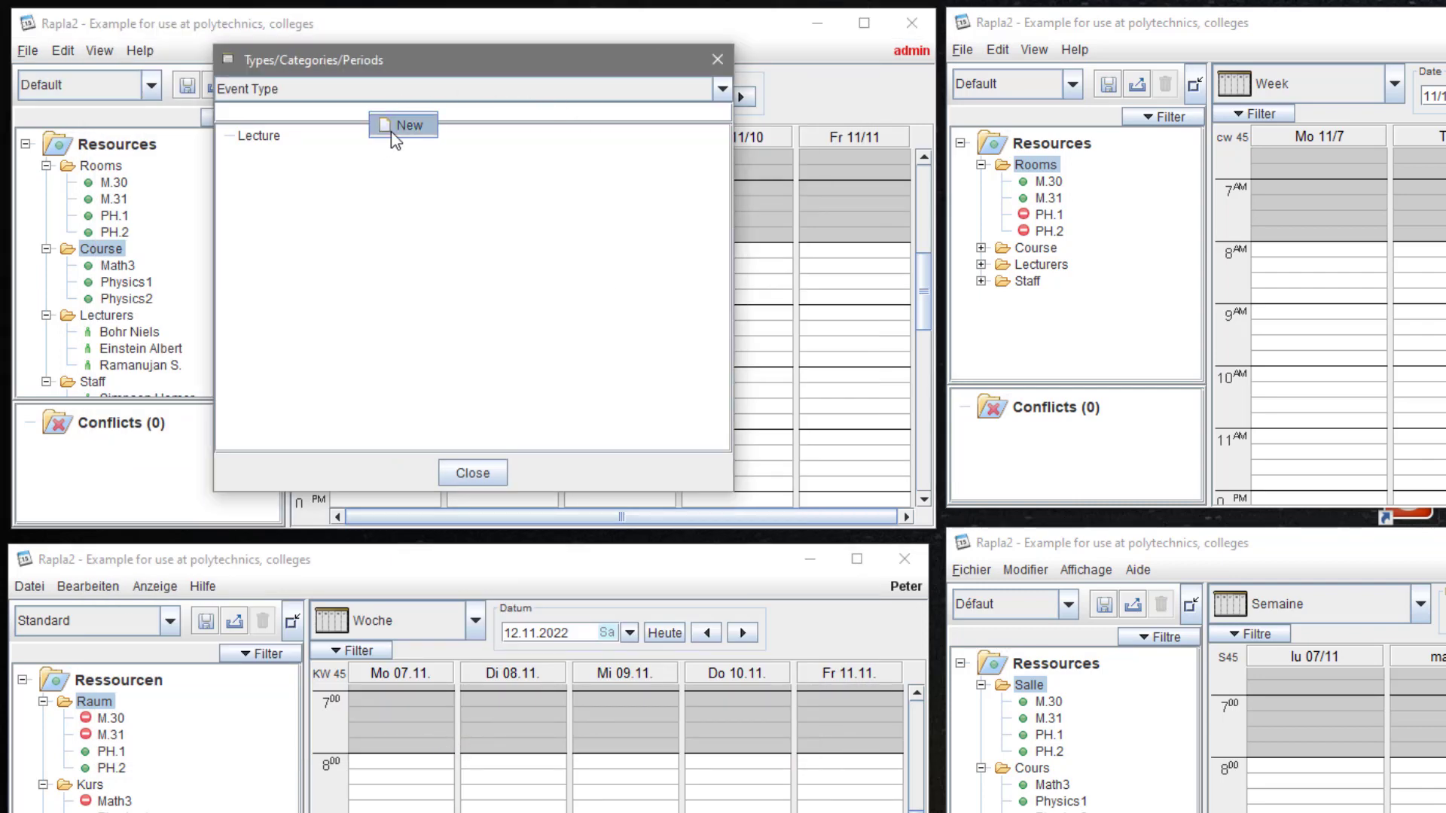
pyautogui.click(391, 131)
pyautogui.write('E')
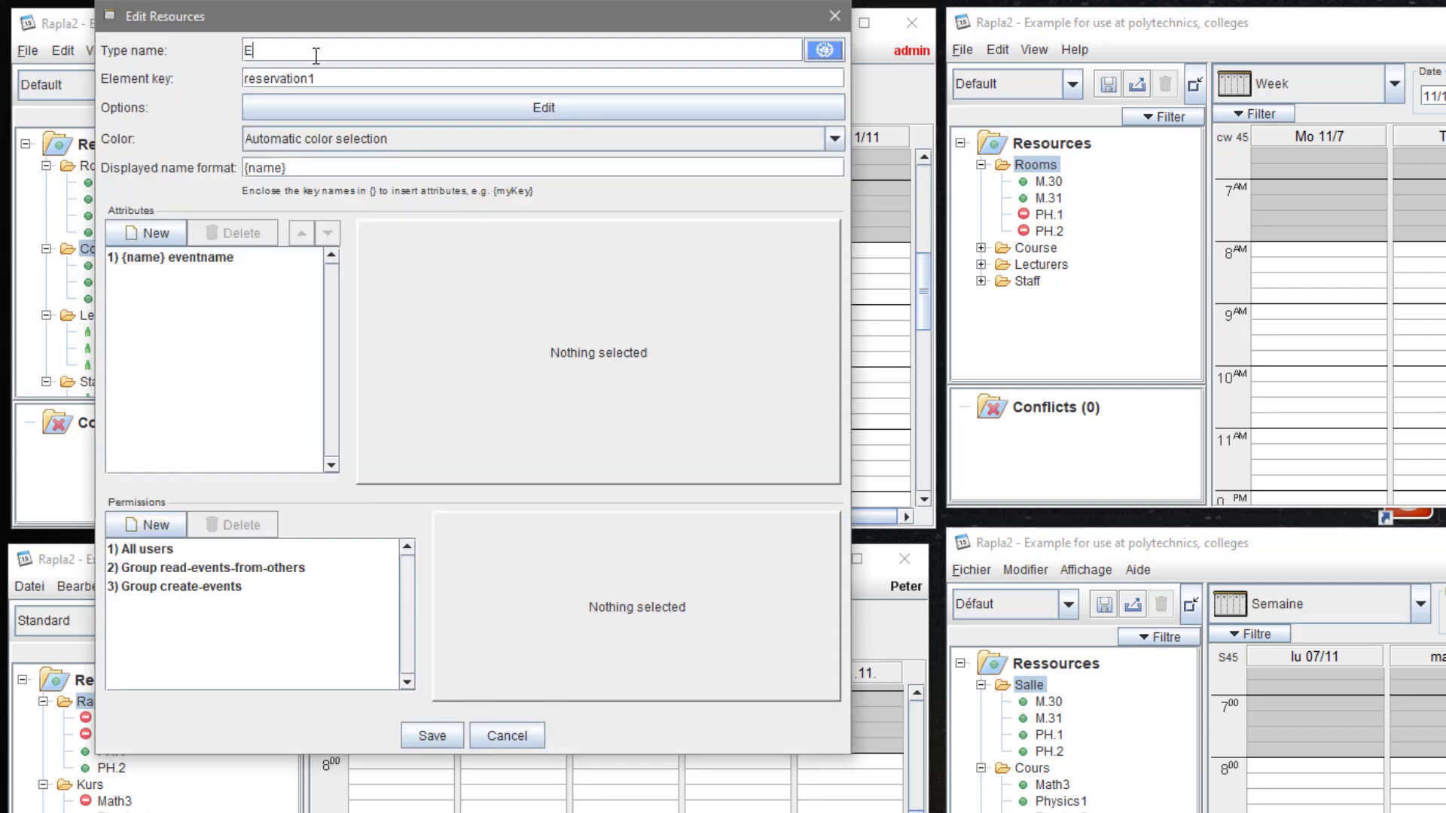
pyautogui.write('xamination')
pyautogui.doubleClick(329, 78)
pyautogui.write('examinatio')
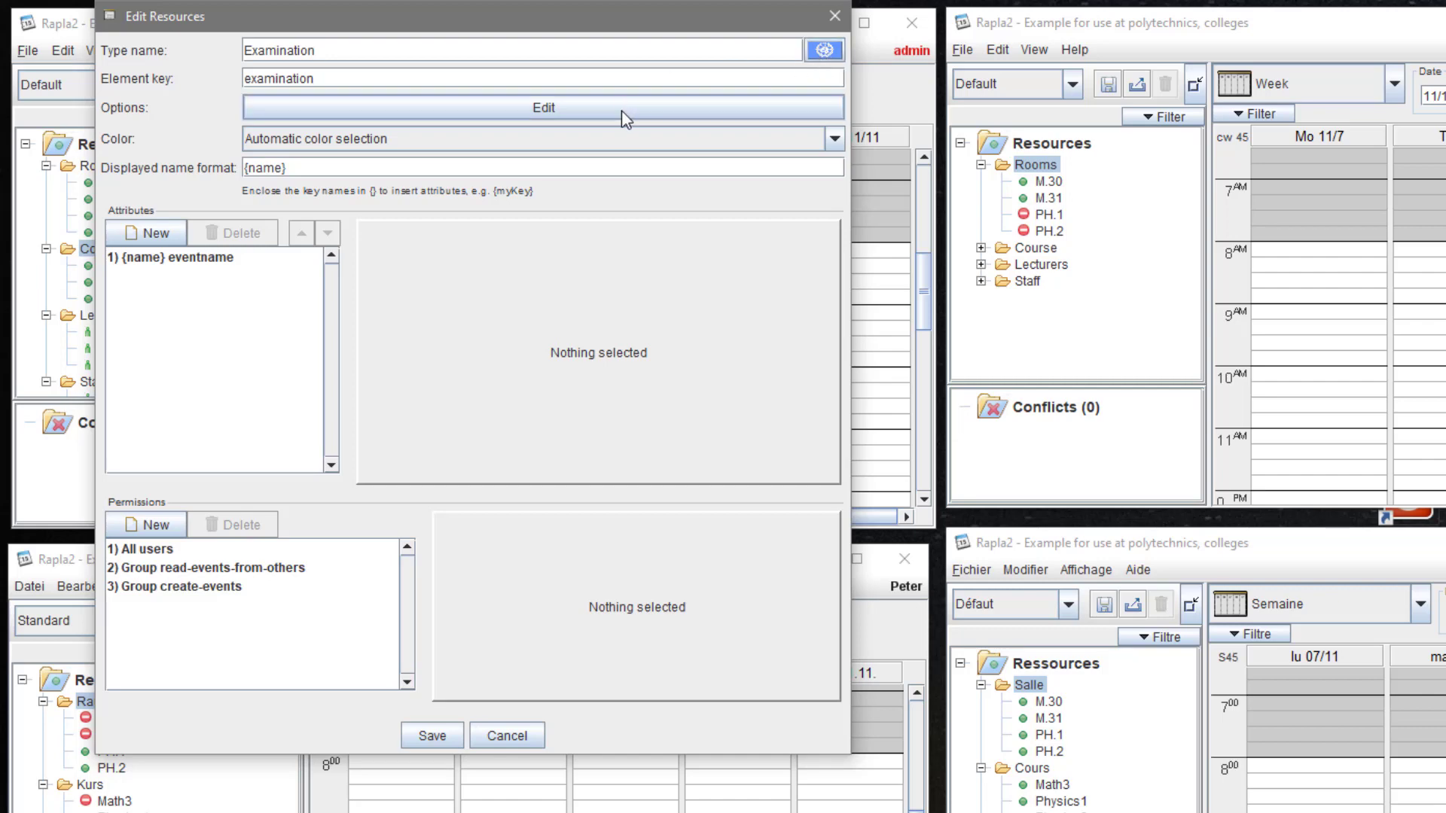
# - Give Examination a Color attribute defaulting to #ffcccc as Additional Information, and save it
pyautogui.click(407, 145)
pyautogui.click(410, 182)
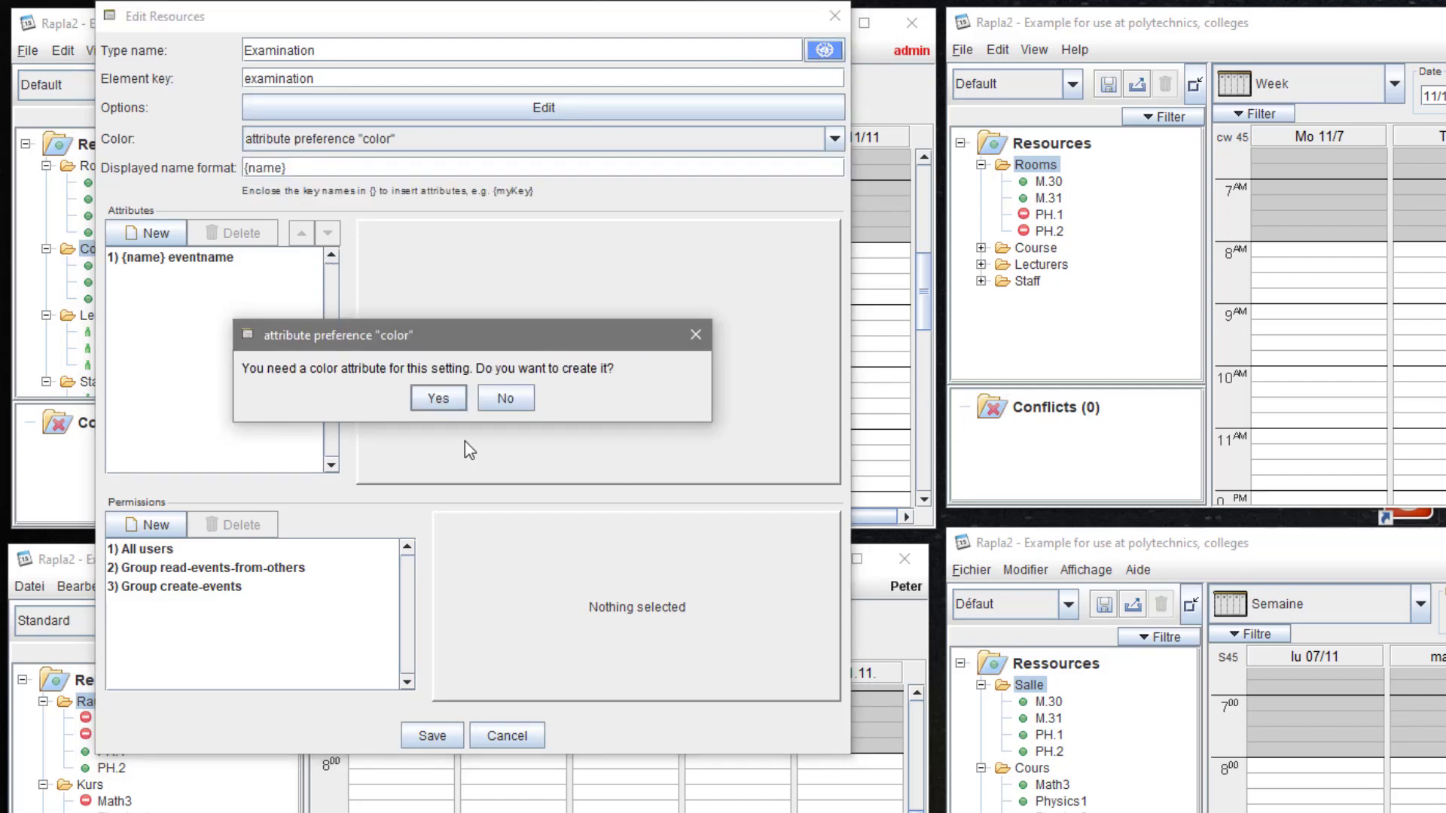
pyautogui.click(442, 399)
pyautogui.click(200, 278)
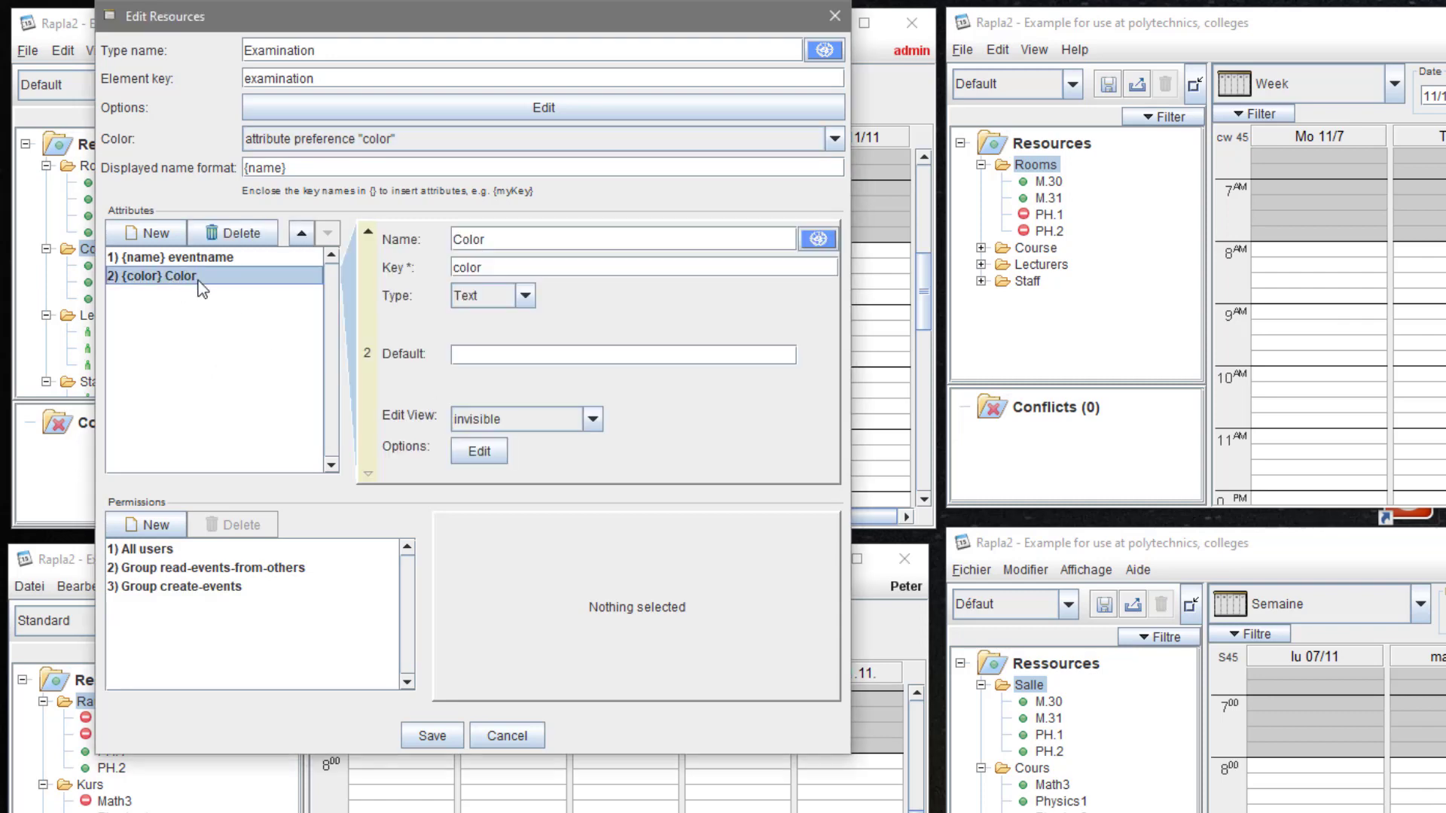
pyautogui.click(512, 354)
pyautogui.write('#ffcc')
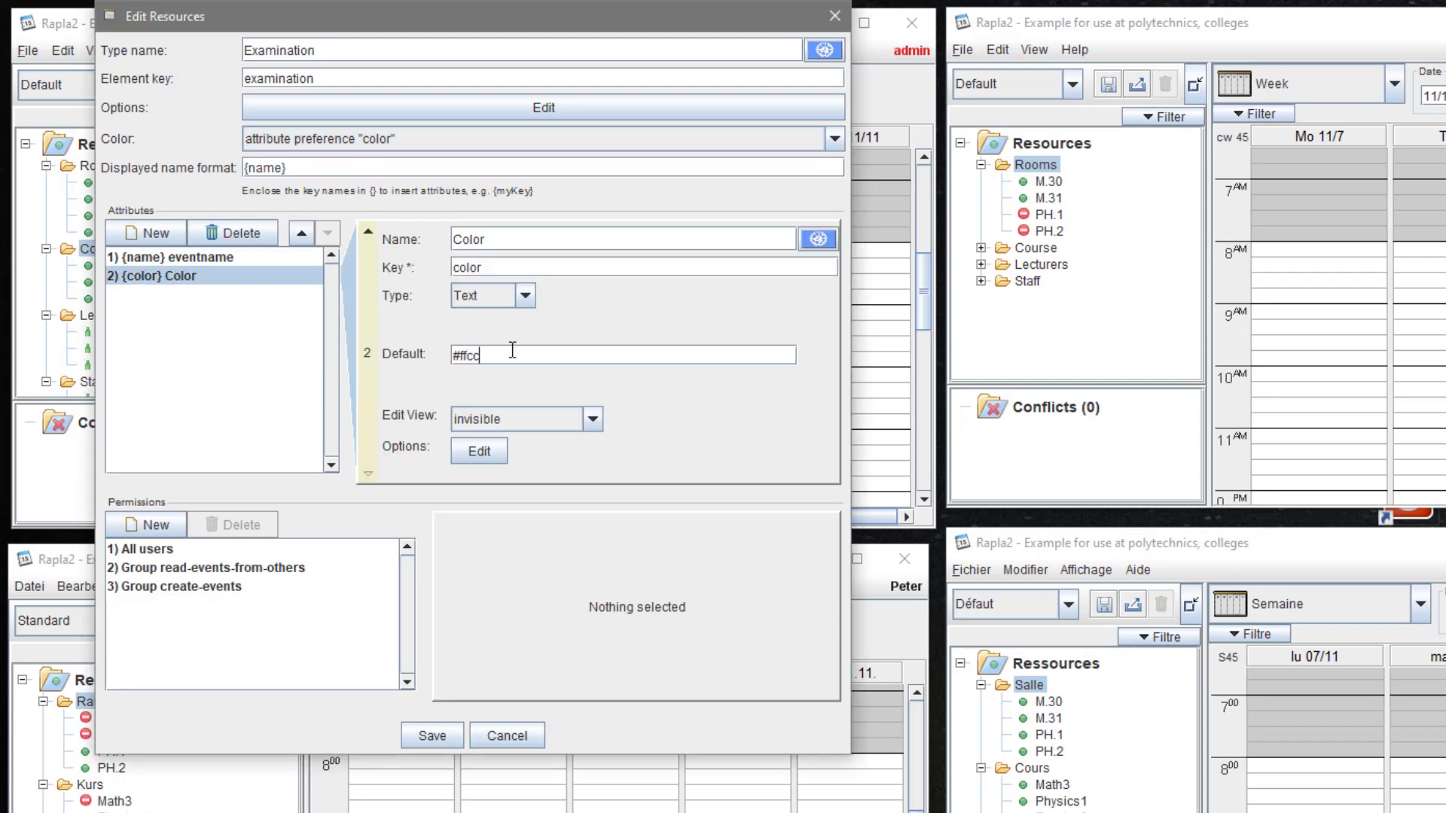
pyautogui.write('cc')
pyautogui.click(574, 406)
pyautogui.click(562, 456)
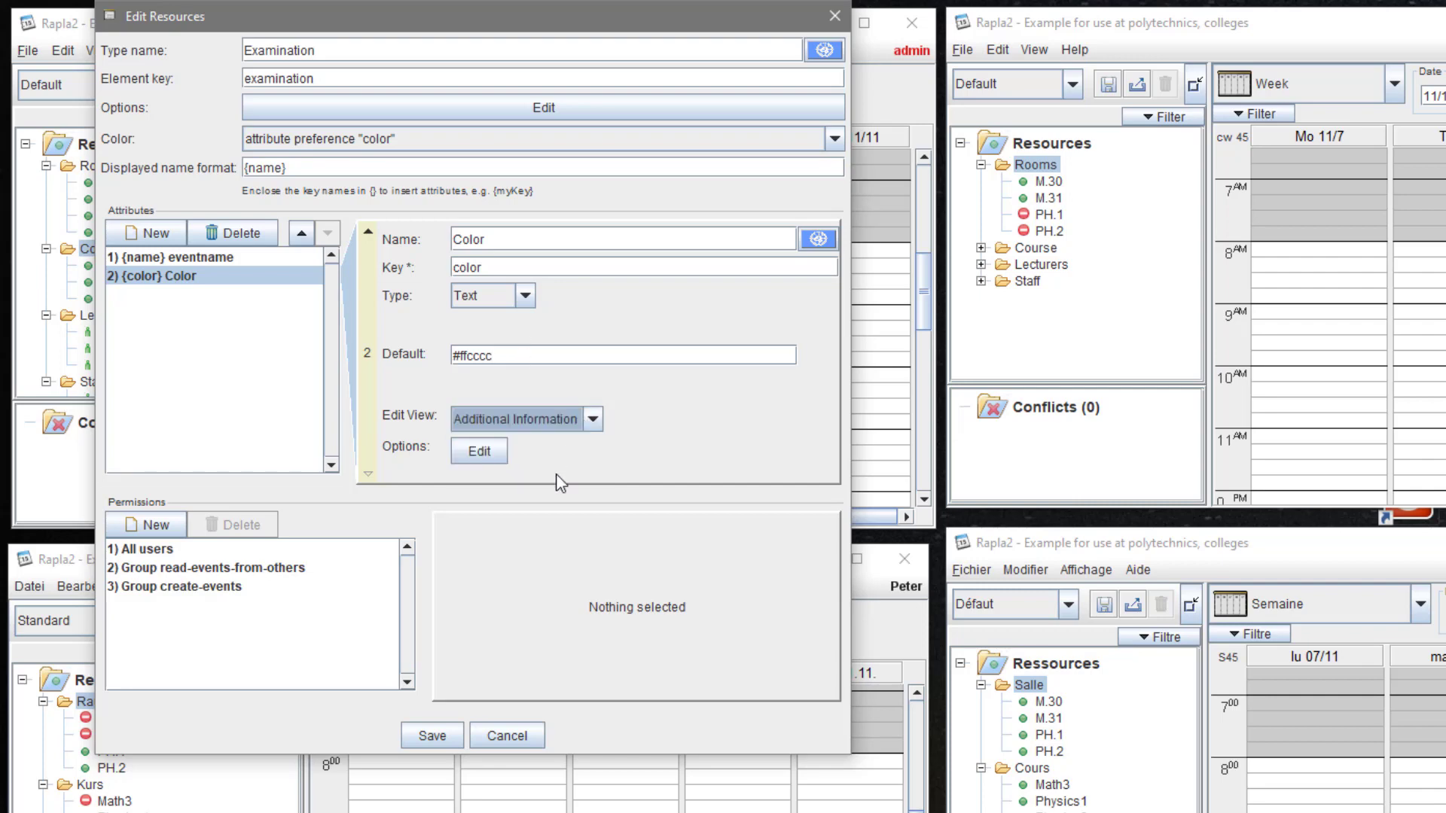
pyautogui.click(438, 736)
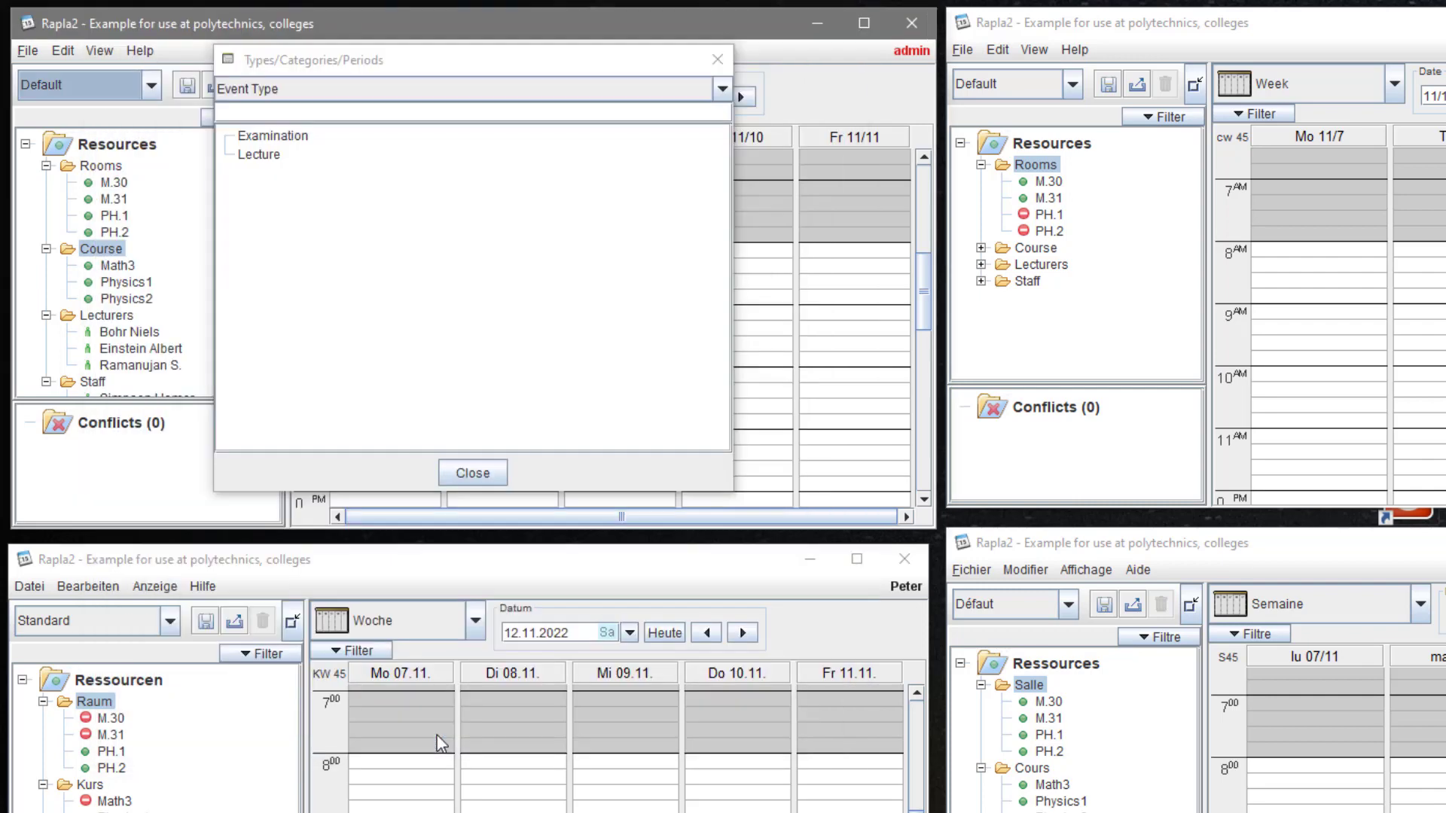
# - Create an Examination event 'Written Test - Math II' on Monday 11/7, 8–10 AM
pyautogui.click(473, 471)
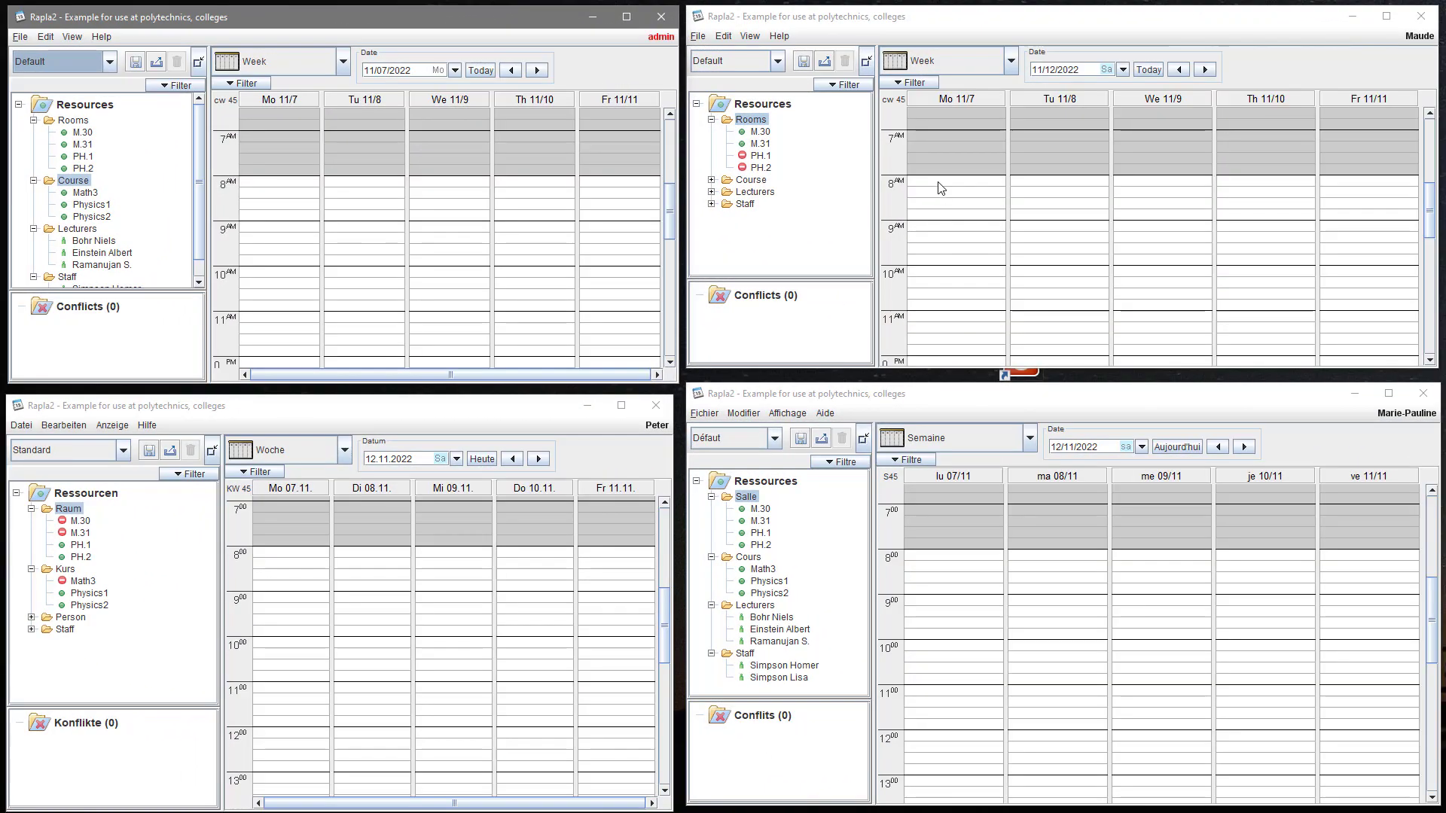
pyautogui.moveTo(940, 187); pyautogui.dragTo(941, 260)
pyautogui.rightClick(942, 242)
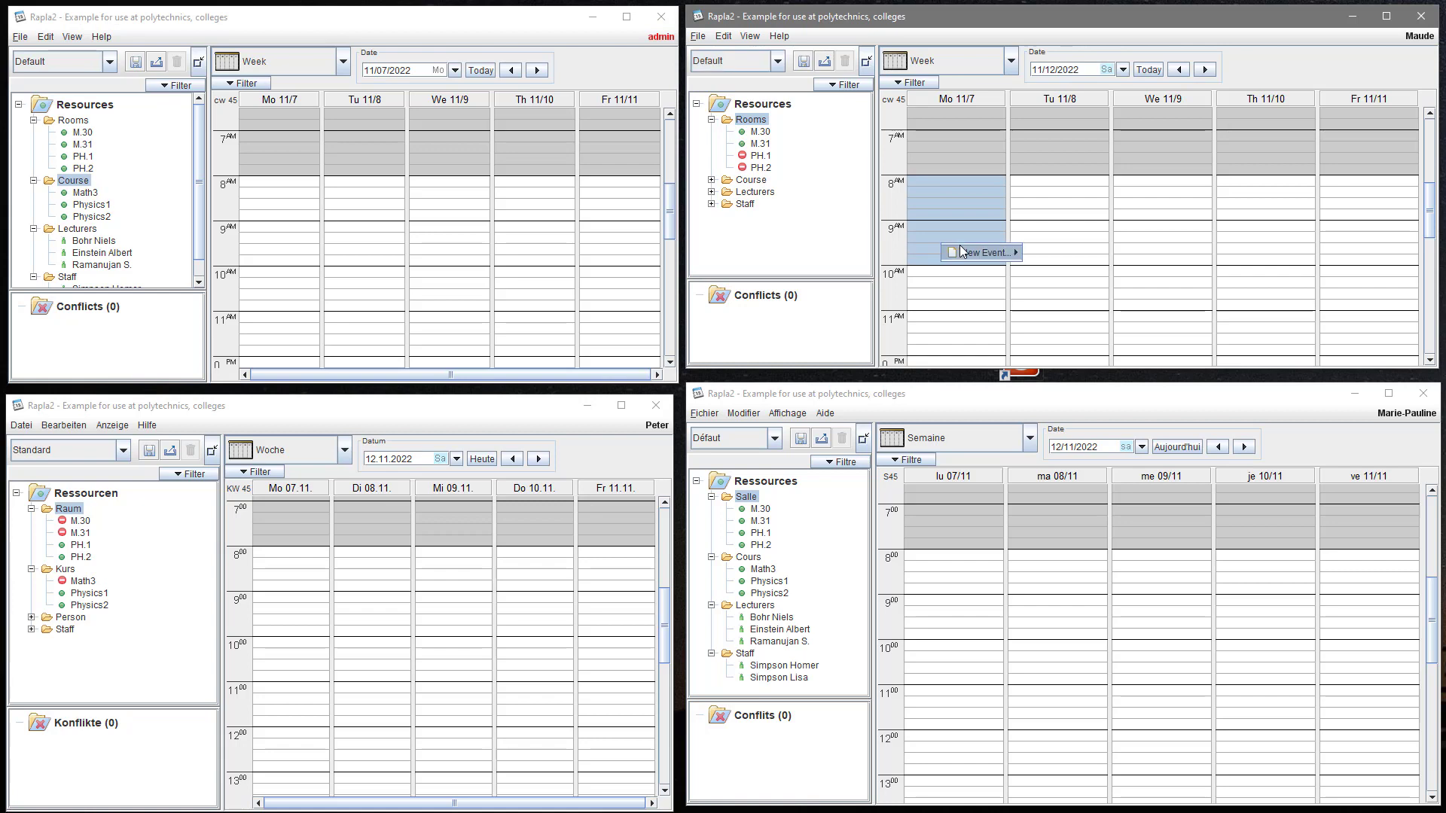
pyautogui.moveTo(973, 253)
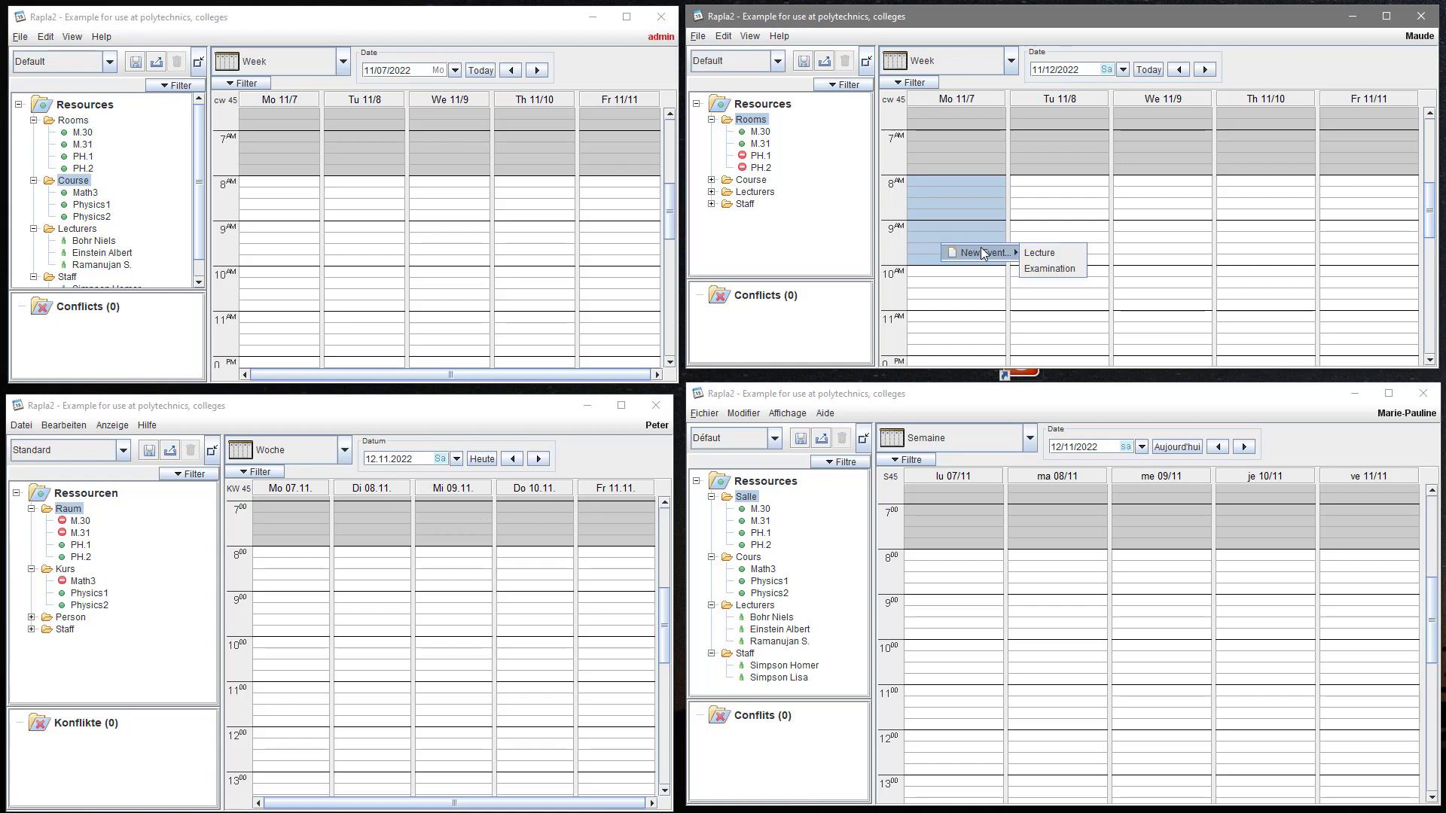
pyautogui.click(1033, 265)
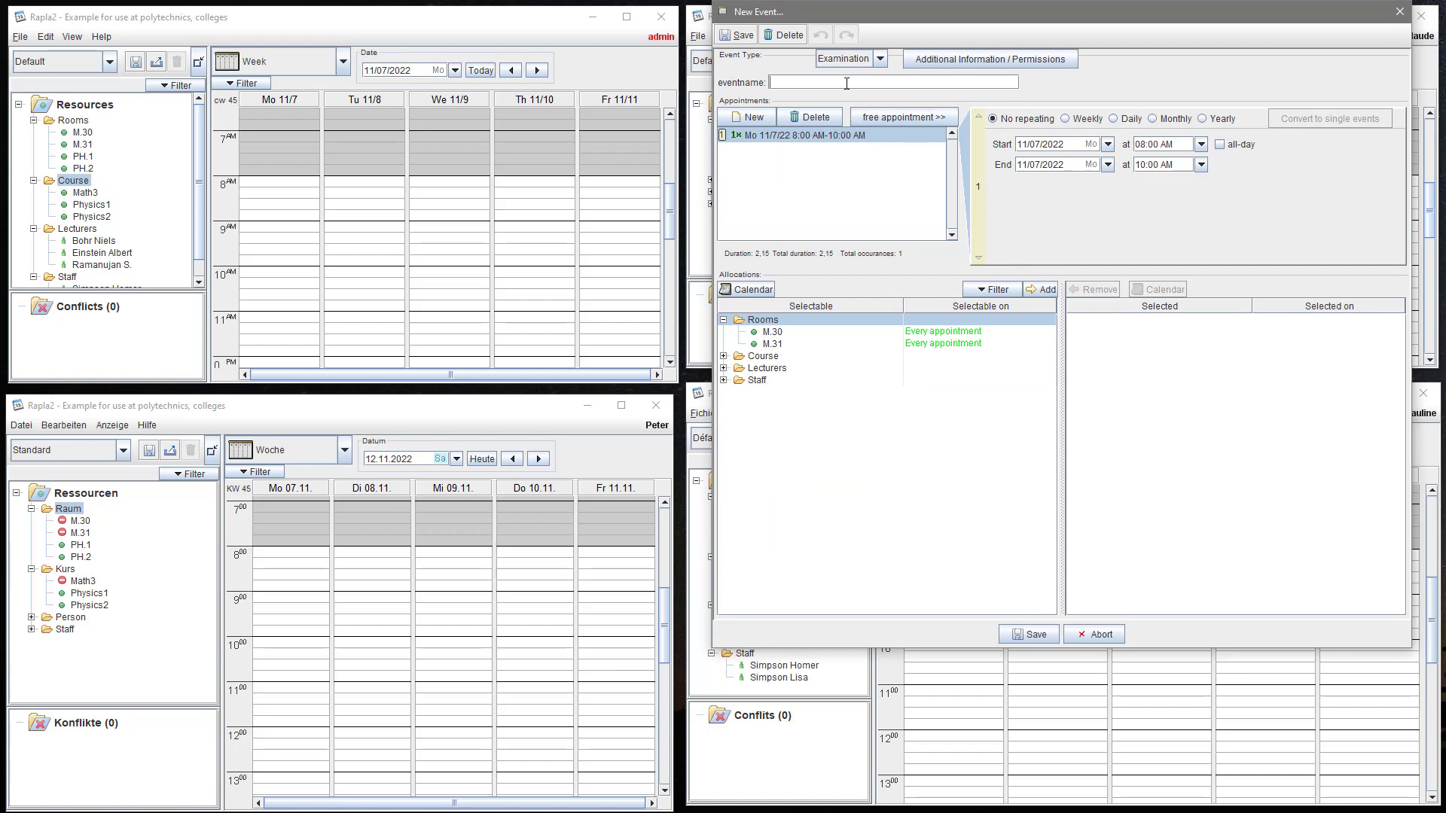
pyautogui.write('Written Test - Math II')
# - Book room M.30, the Math3 course and the first staff member for the exam
pyautogui.doubleClick(772, 333)
pyautogui.click(724, 355)
pyautogui.click(765, 368)
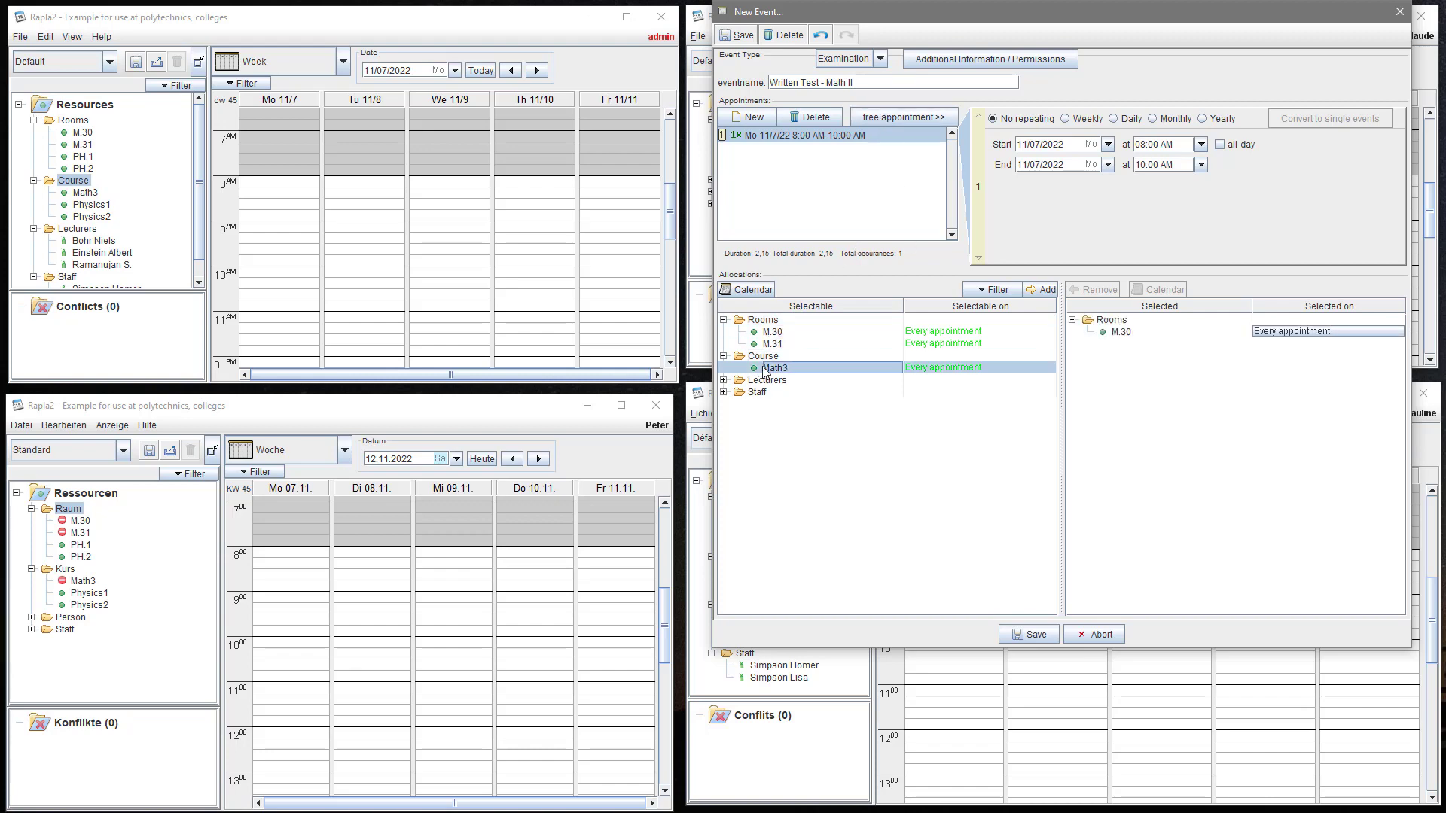
pyautogui.doubleClick(764, 368)
pyautogui.click(725, 380)
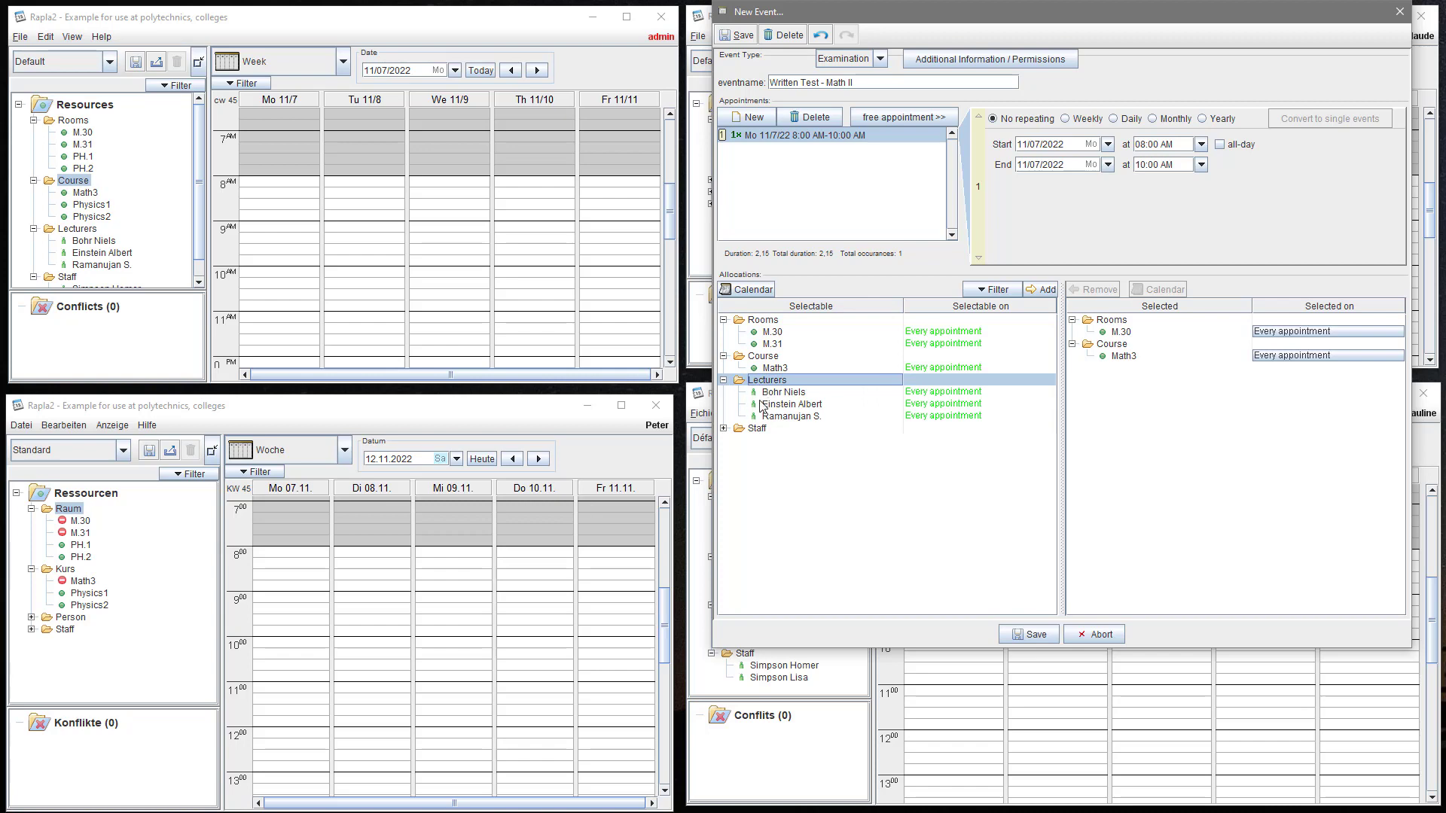
pyautogui.click(723, 429)
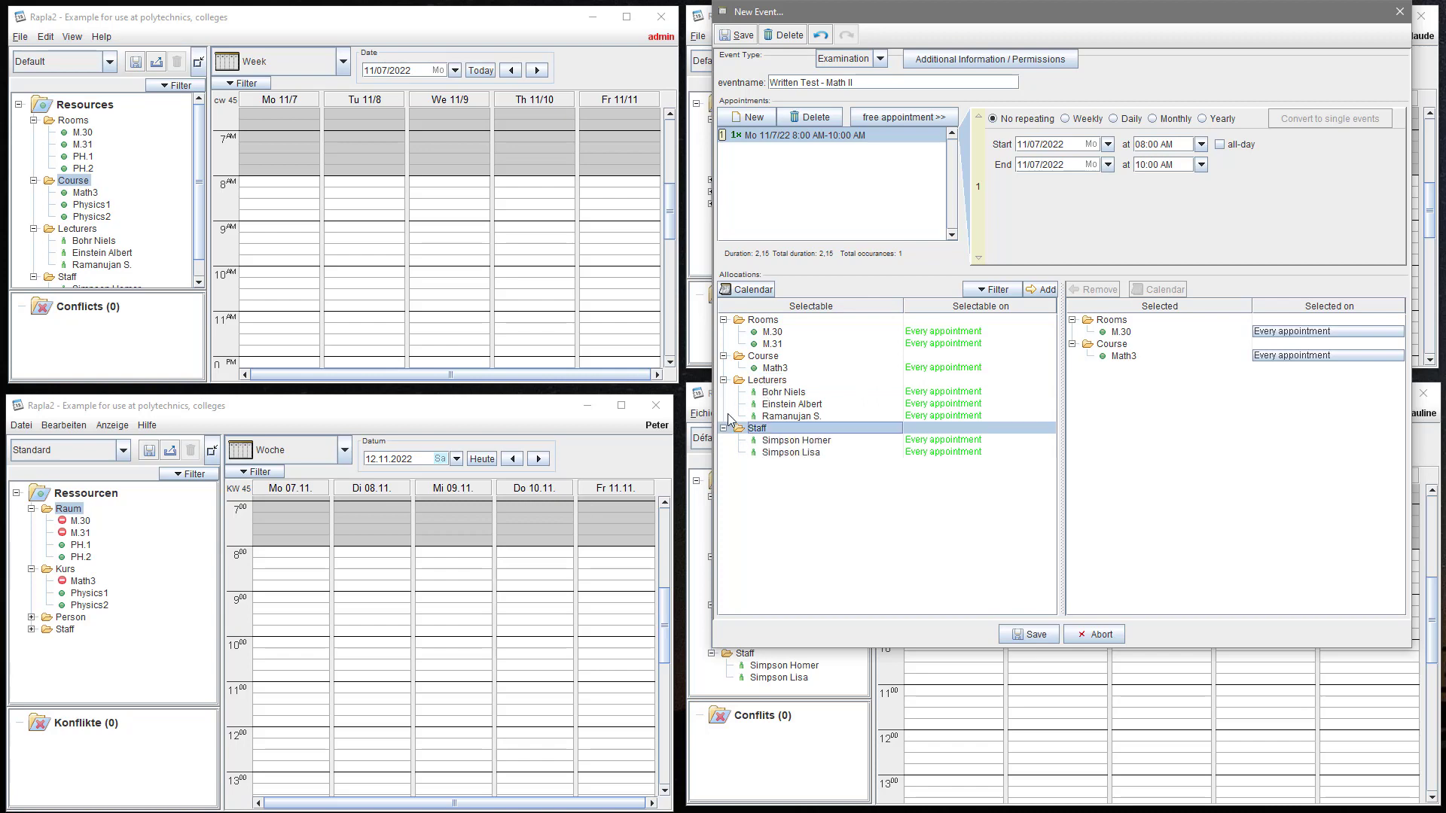
pyautogui.click(778, 441)
pyautogui.doubleClick(778, 443)
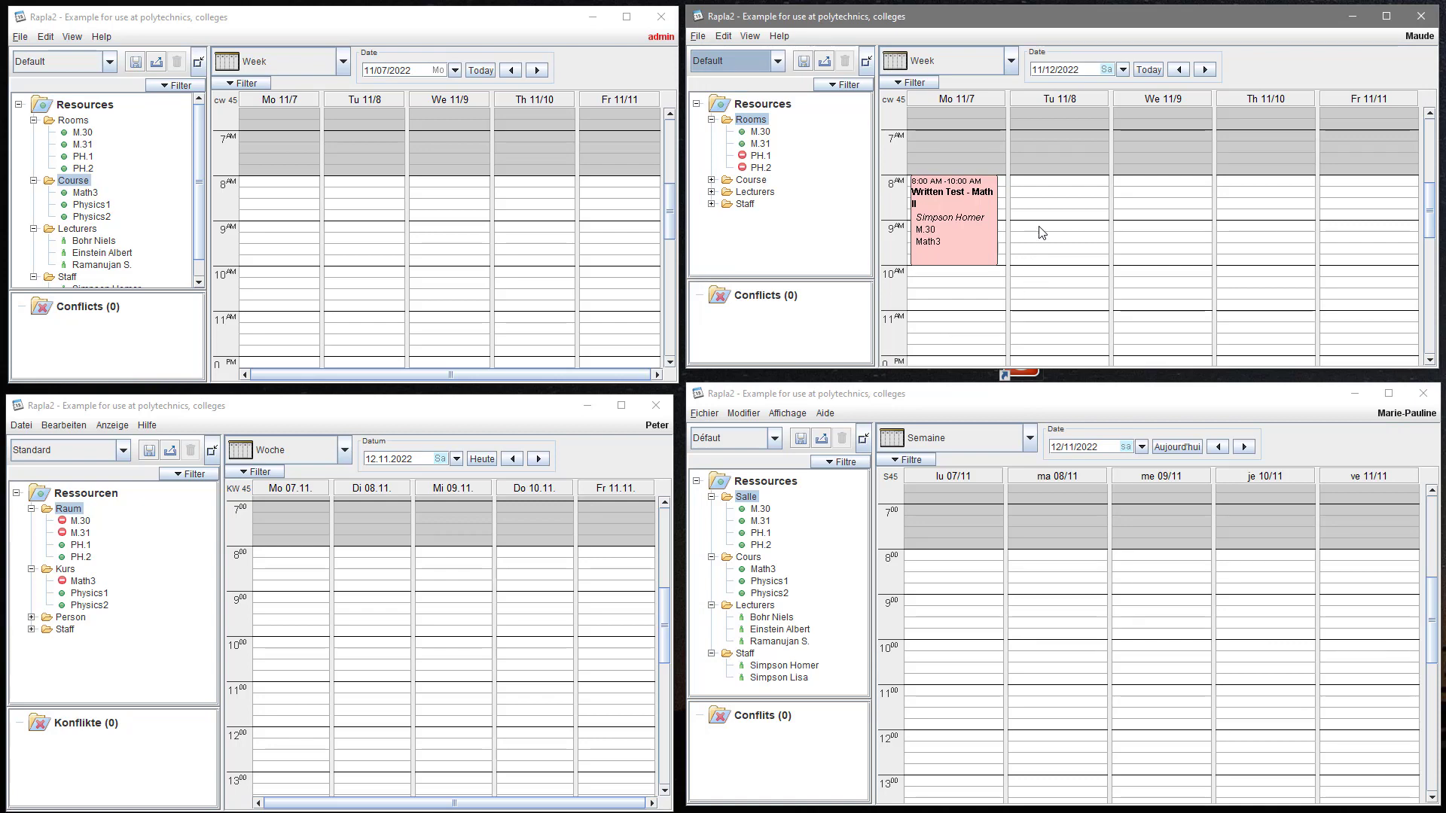
pyautogui.moveTo(1042, 232); pyautogui.dragTo(1041, 310)
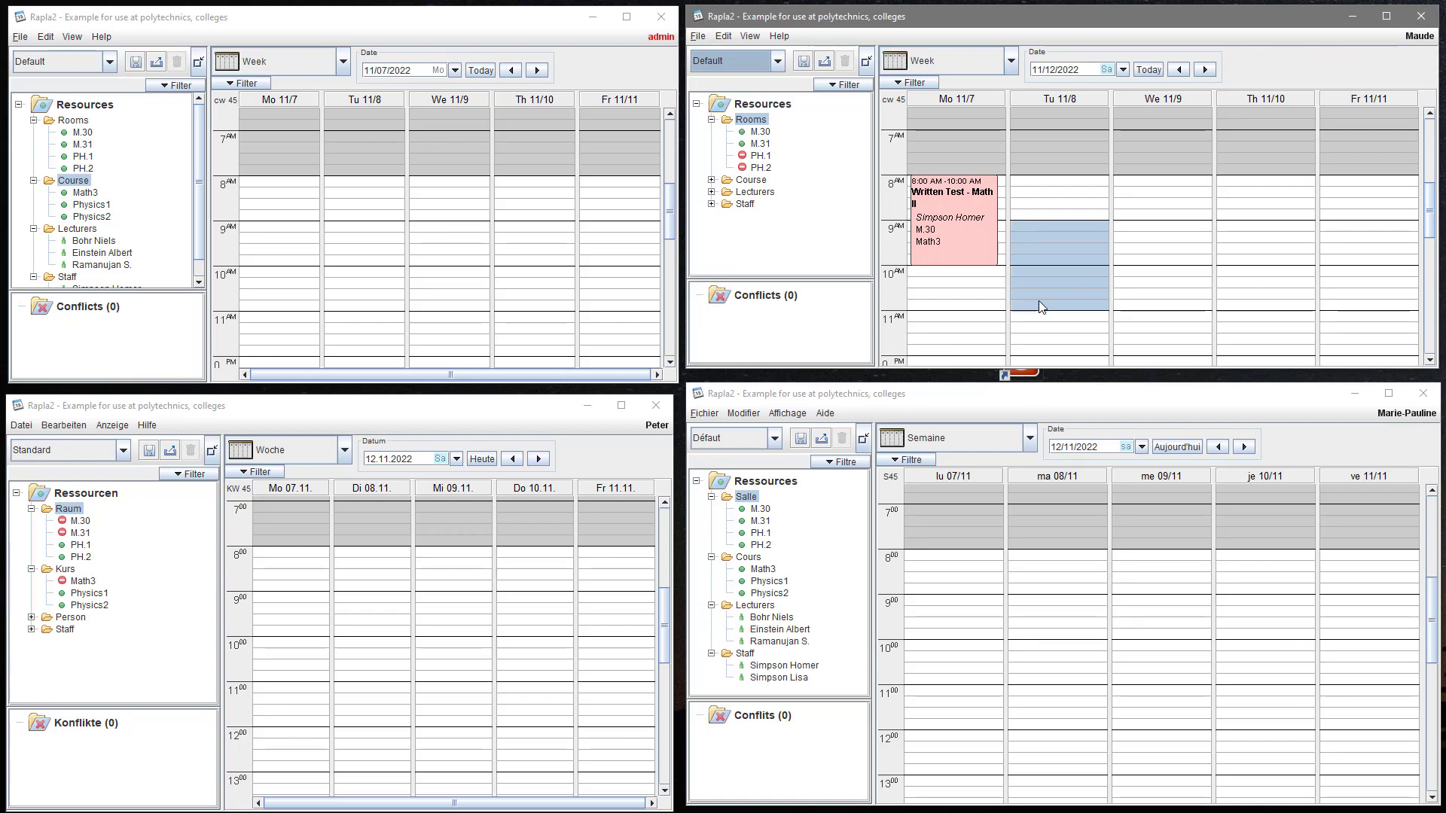
# - Create a Lecture named 'Photons for Beginners' in the Tuesday 11/8, 9–11 AM slot
pyautogui.rightClick(1037, 289)
pyautogui.moveTo(1091, 298)
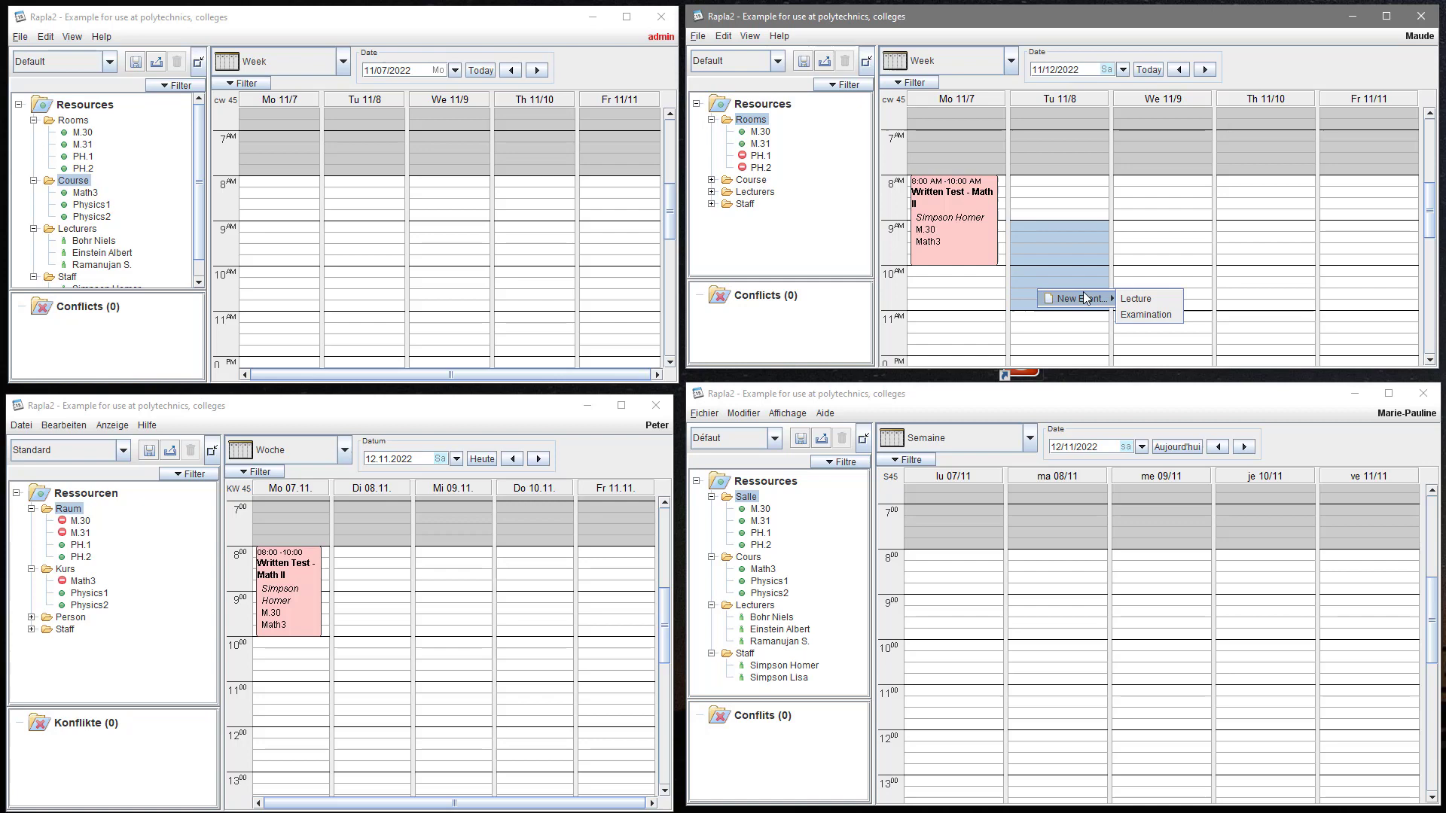
pyautogui.click(1125, 298)
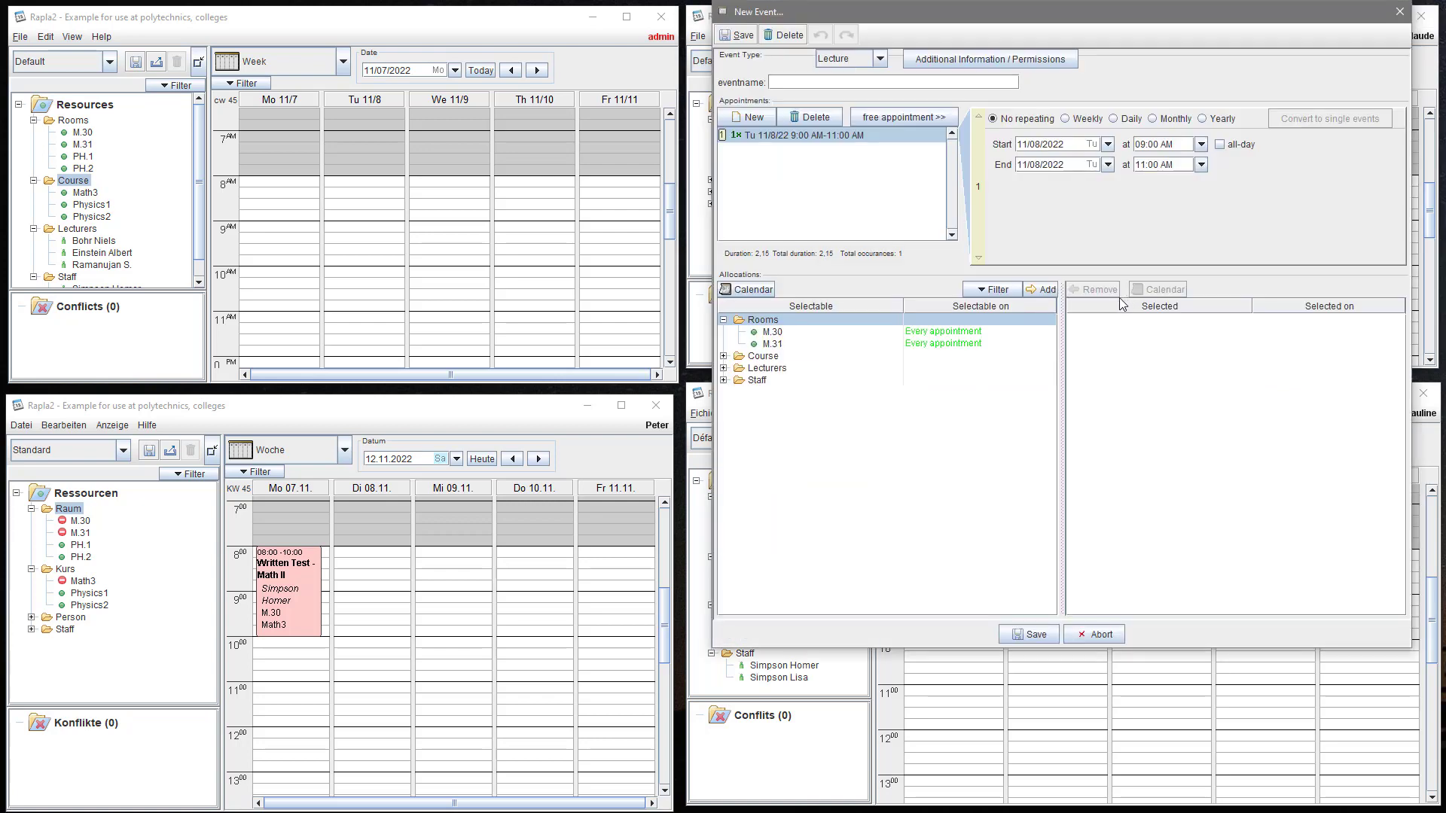
pyautogui.click(863, 83)
pyautogui.write('Photons for B')
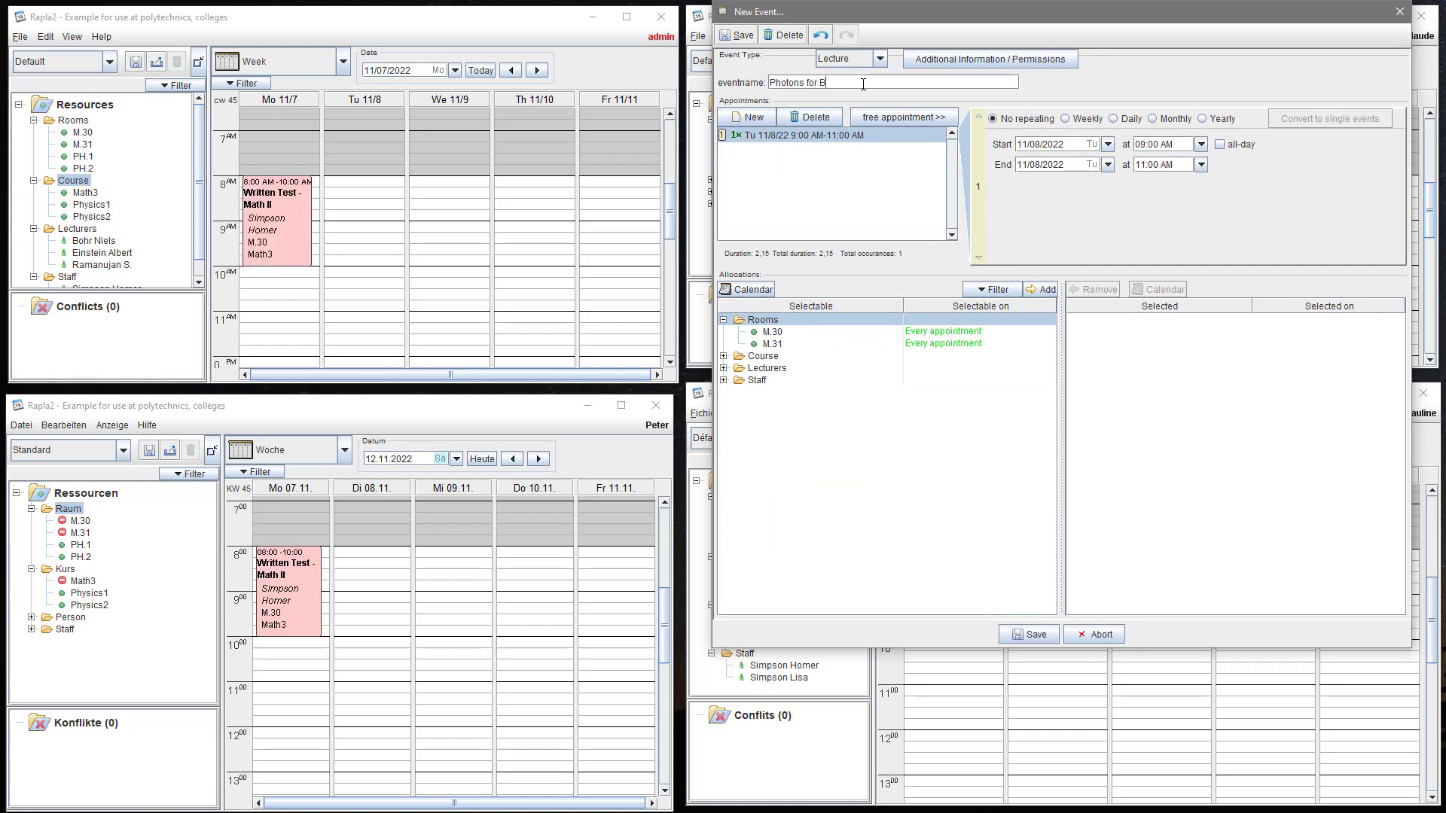
pyautogui.write('eginners')
# - Make the lecture repeat weekly, five times
pyautogui.click(1069, 120)
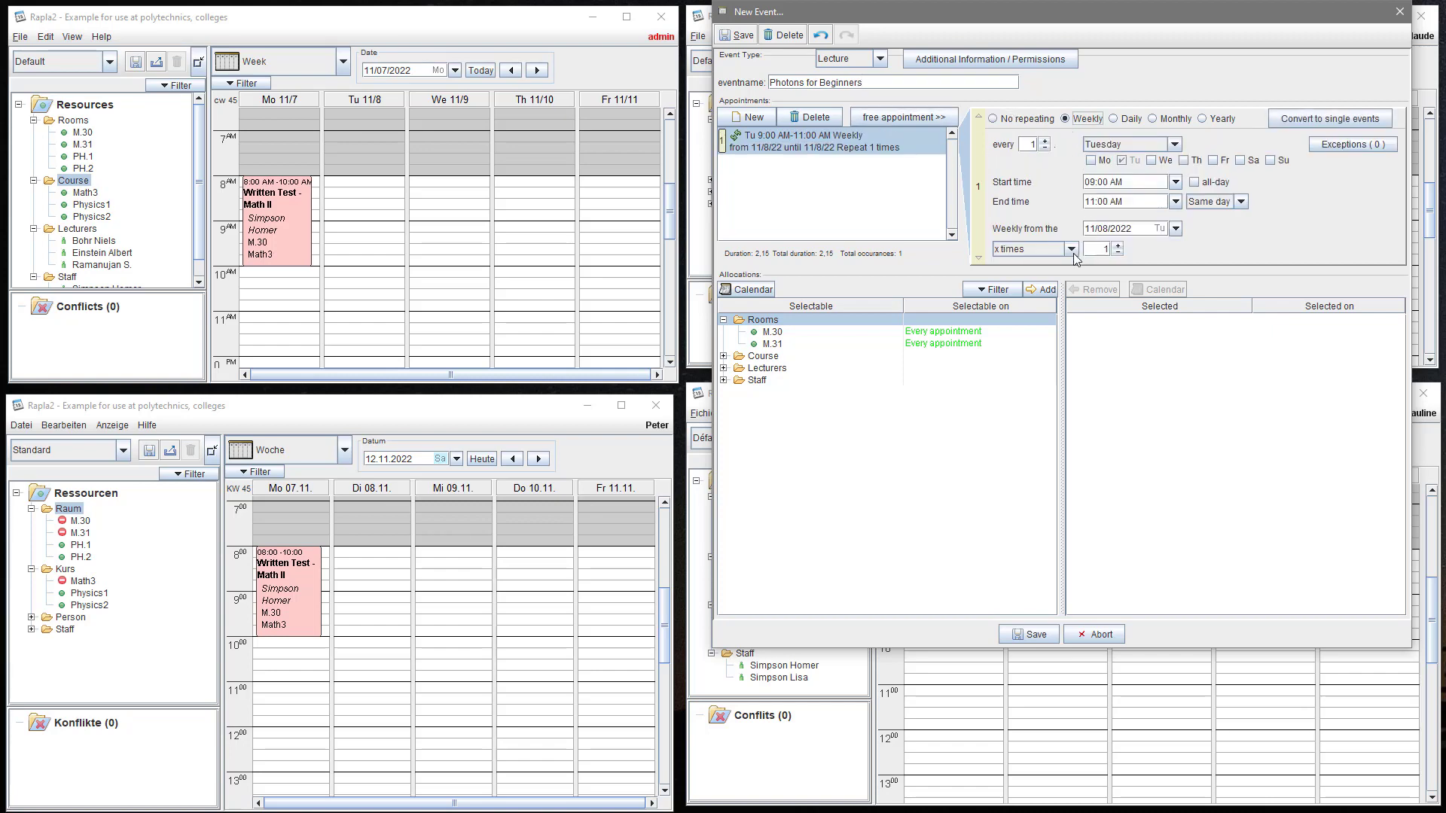
pyautogui.click(1117, 245)
pyautogui.click(1117, 245)
pyautogui.click(1118, 246)
pyautogui.click(1118, 245)
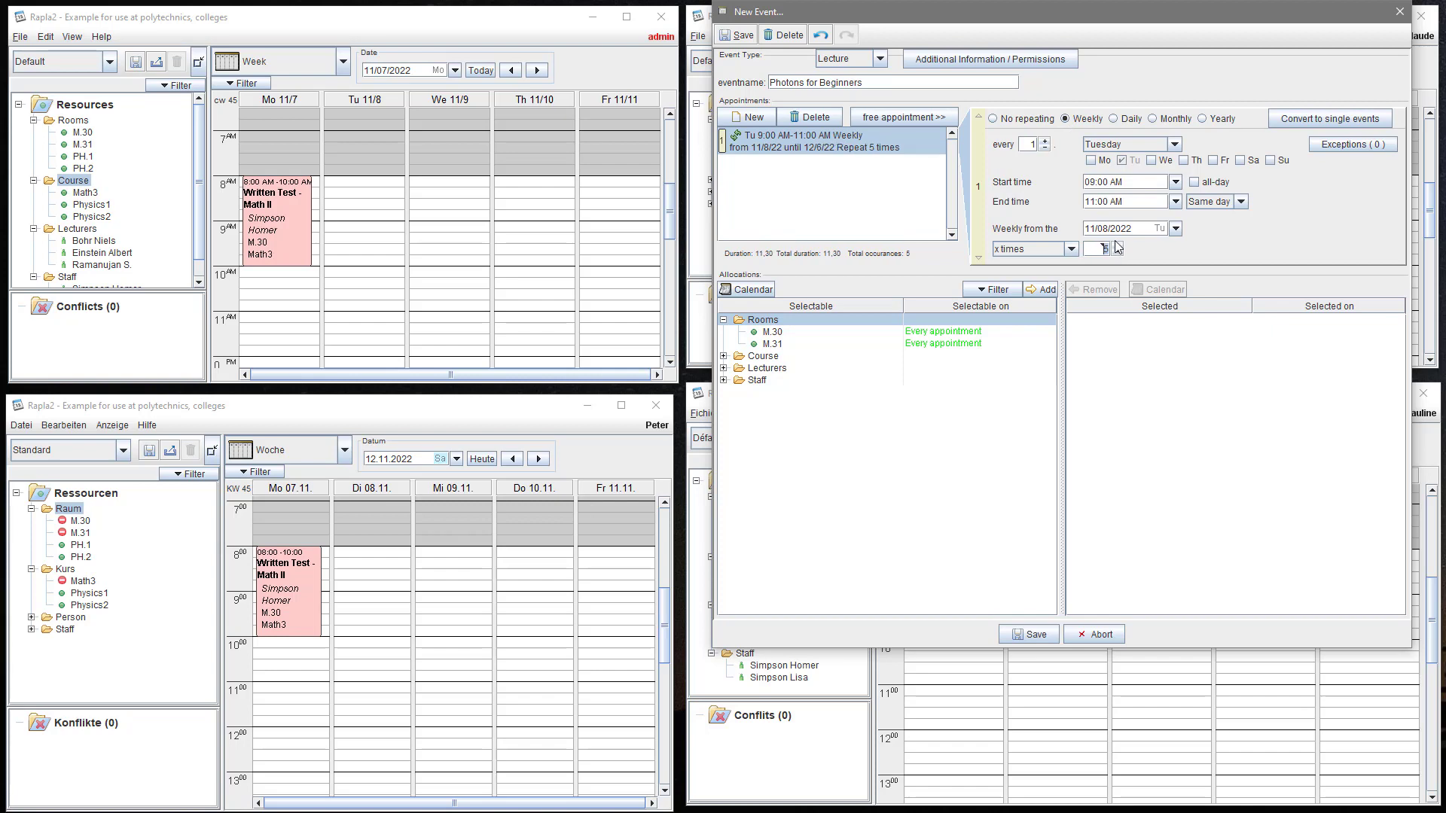
# - Book room M.30, Math3 and the second lecturer, and save the lecture
pyautogui.doubleClick(818, 333)
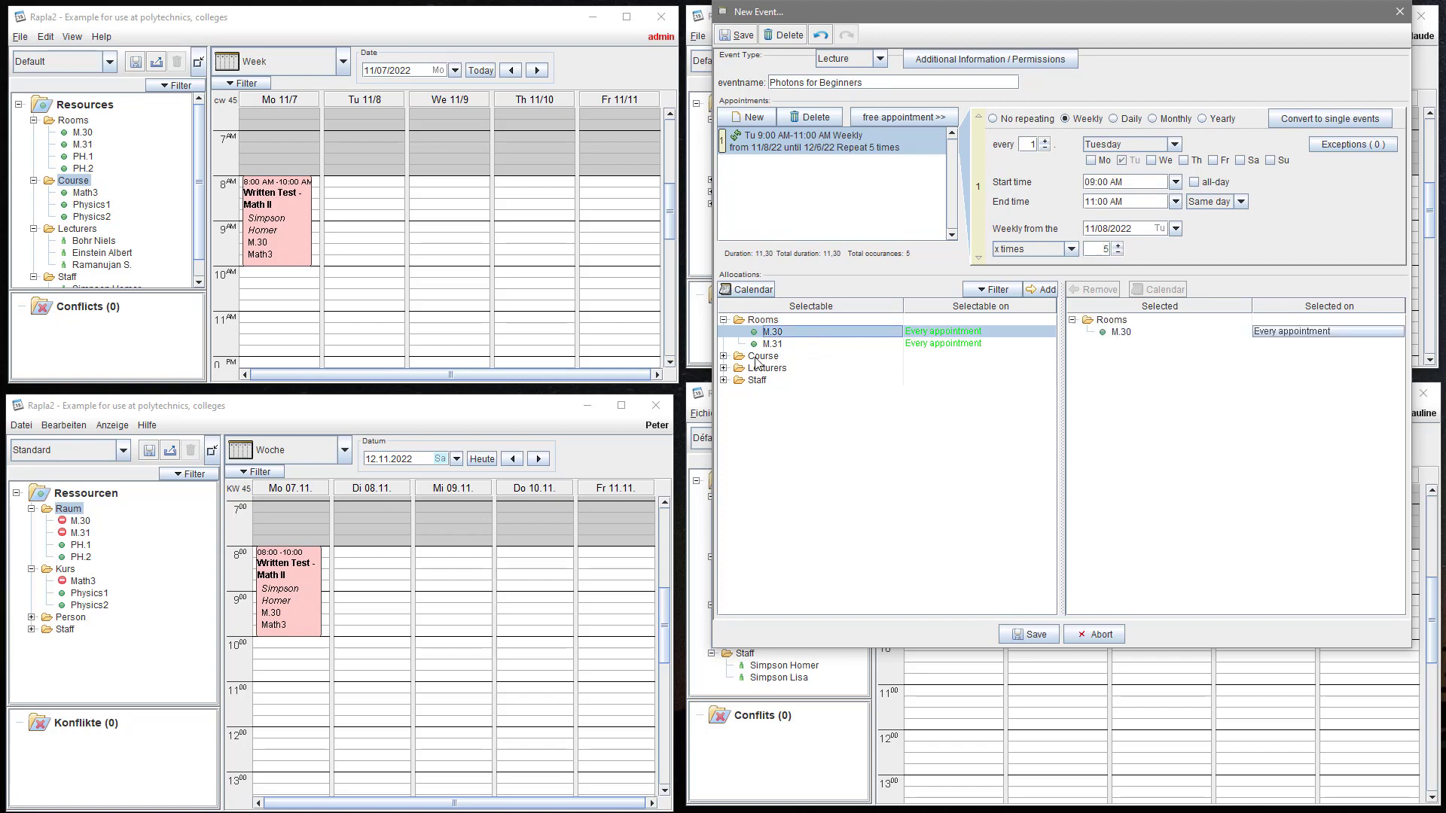
pyautogui.click(725, 356)
pyautogui.doubleClick(755, 367)
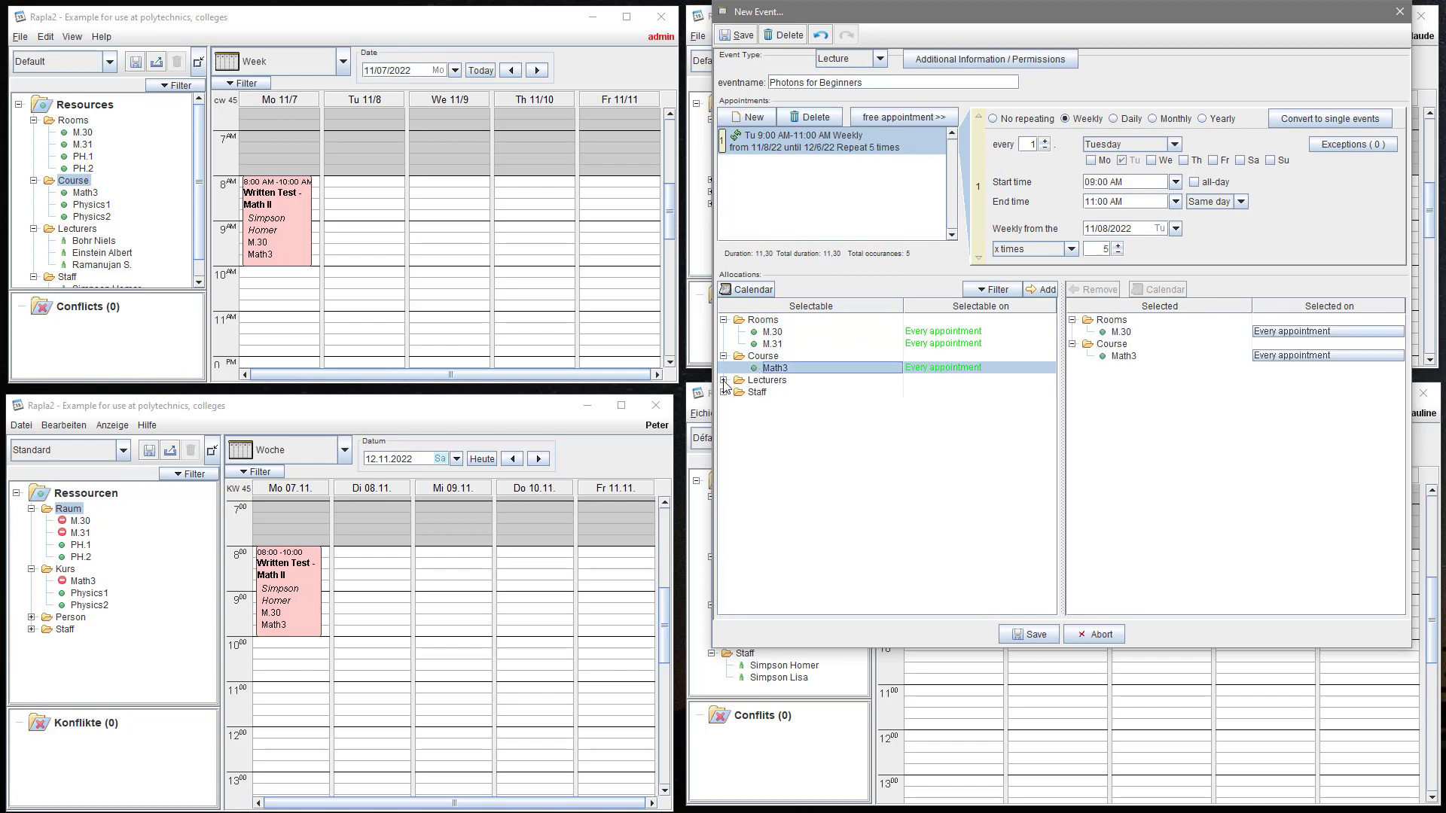
pyautogui.click(725, 381)
pyautogui.doubleClick(781, 406)
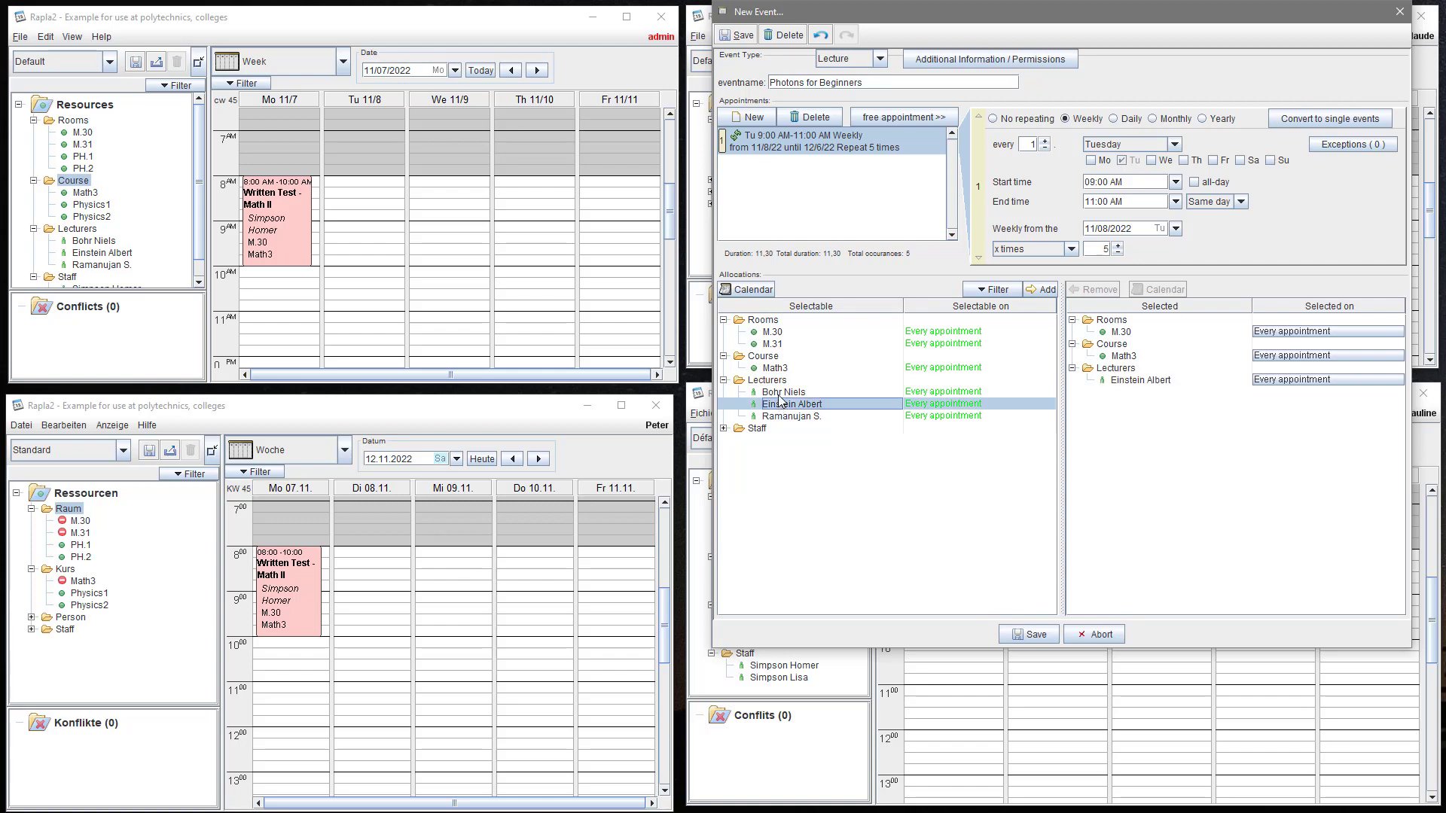
pyautogui.click(1029, 636)
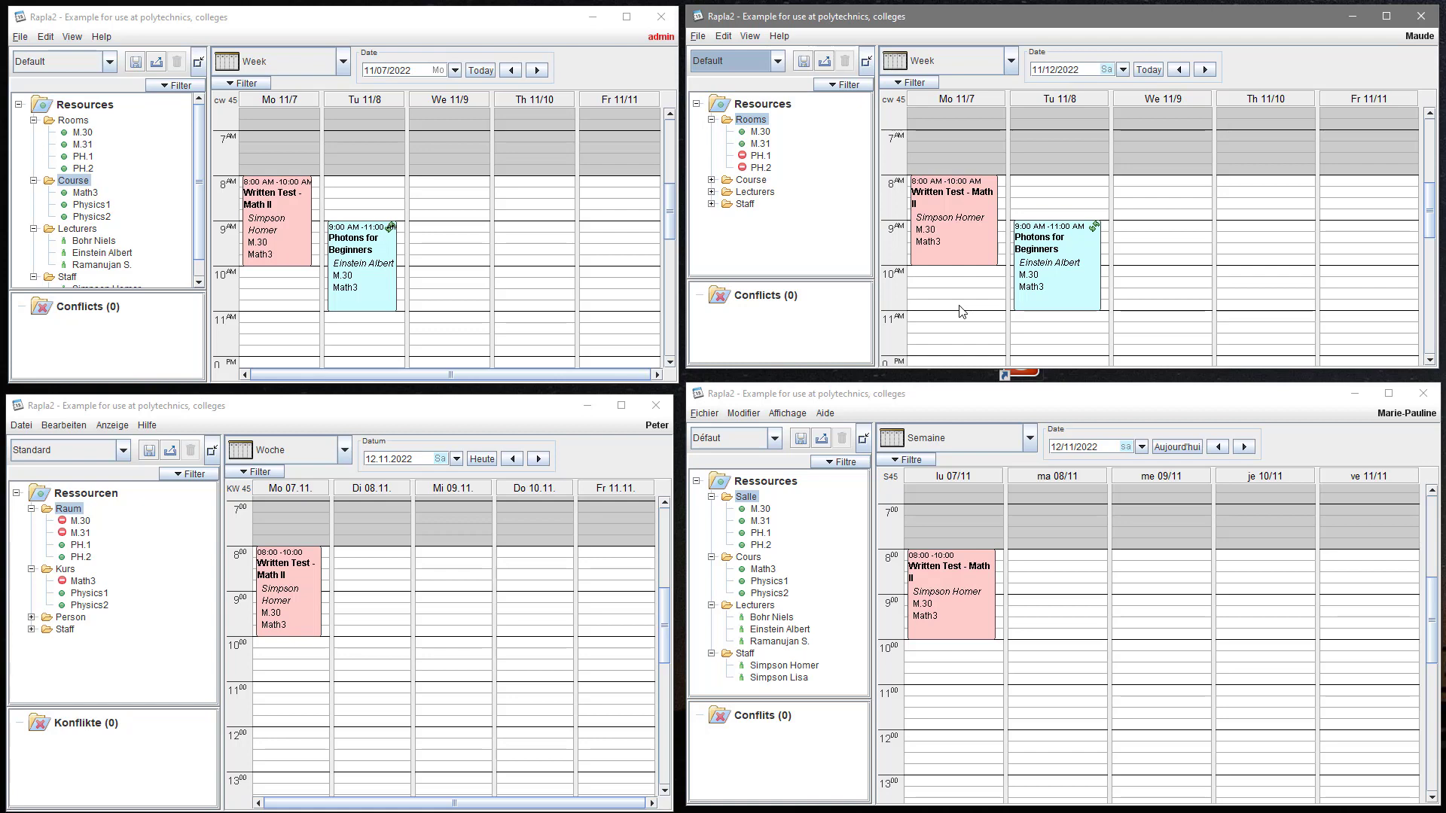
# - Move only the 11/8 Photons for Beginners session to 9:15–11:15 AM
pyautogui.moveTo(1036, 256); pyautogui.dragTo(1035, 277)
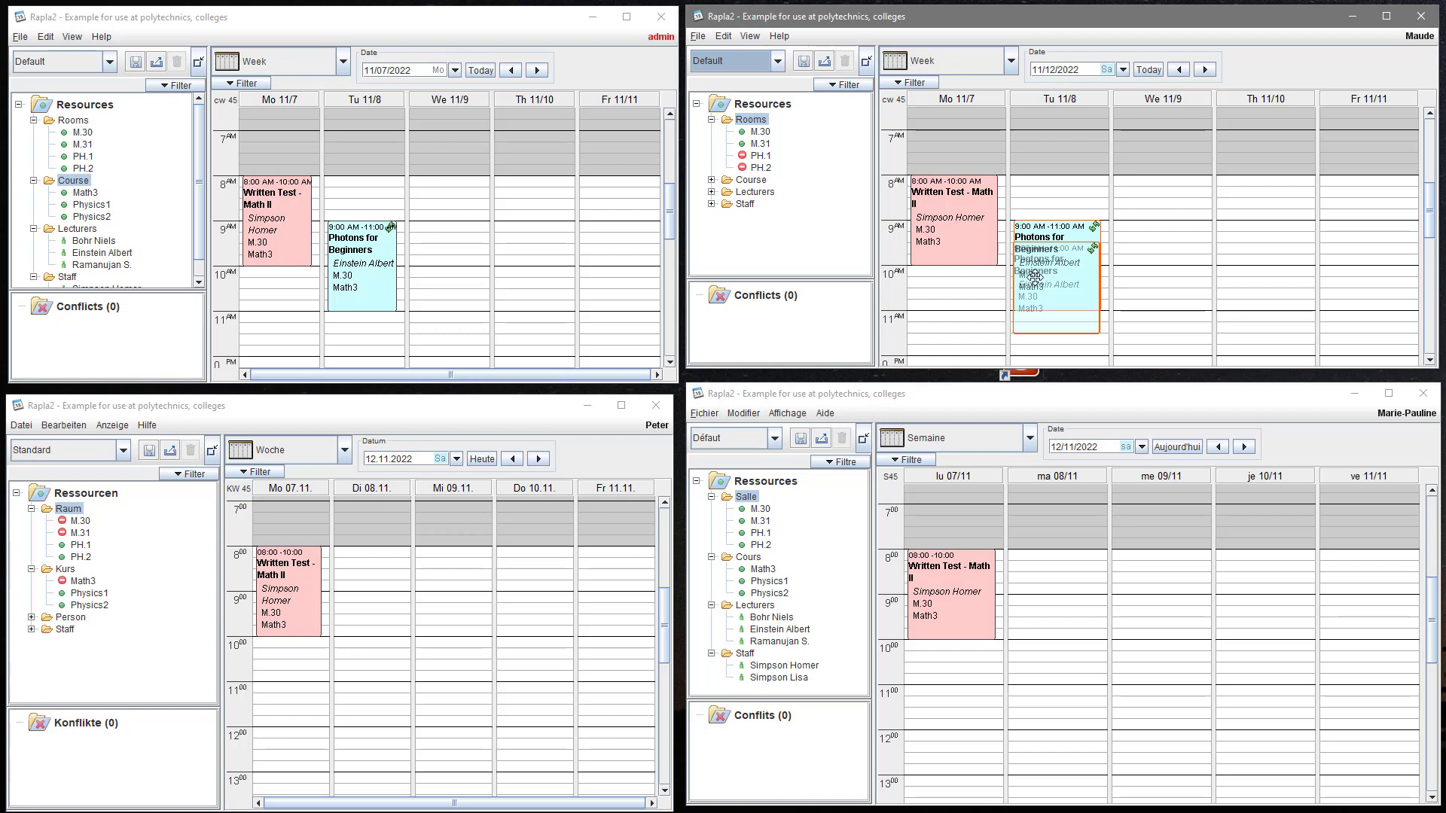
pyautogui.moveTo(1034, 277); pyautogui.dragTo(1034, 277)
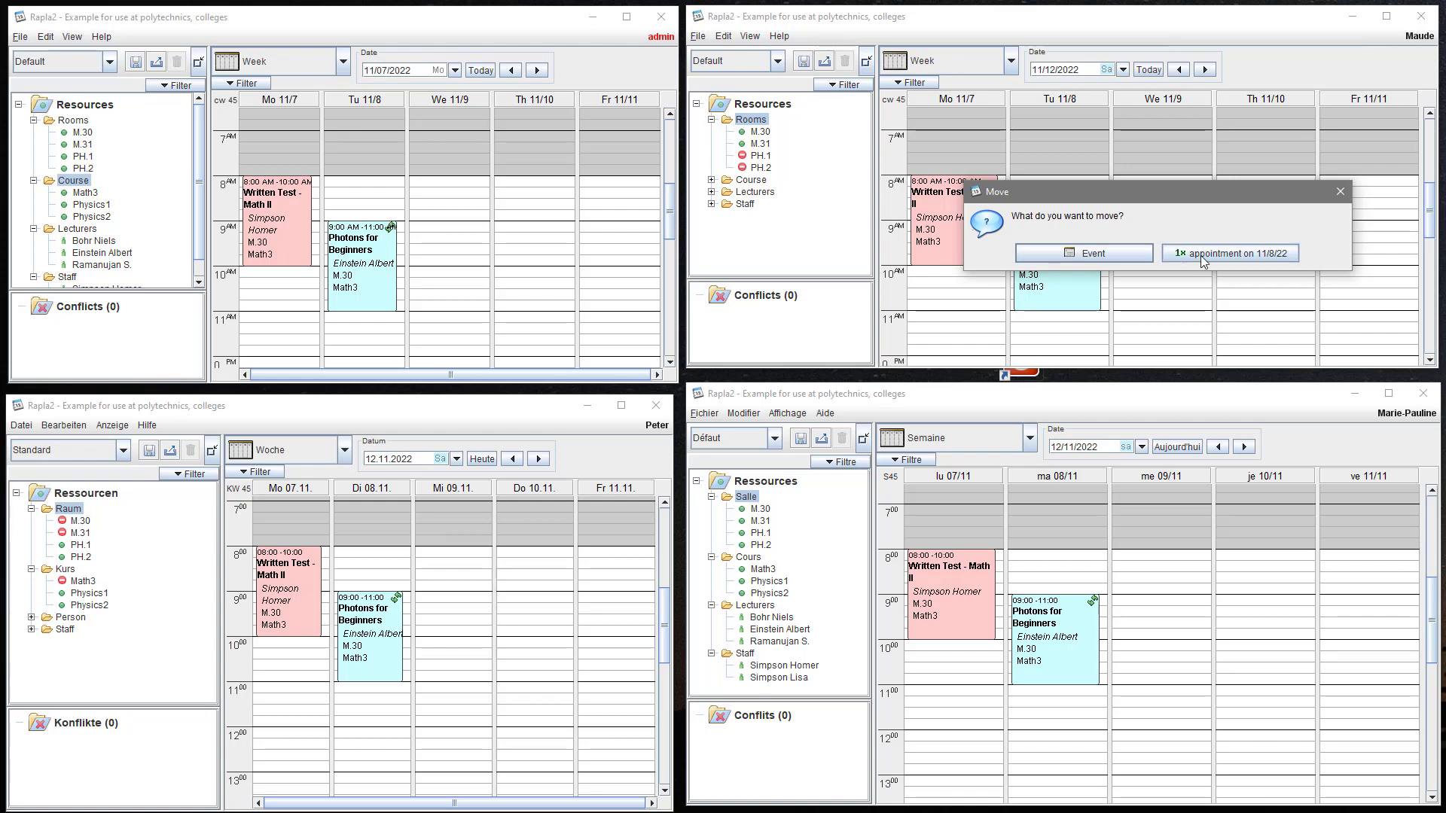
pyautogui.click(1204, 256)
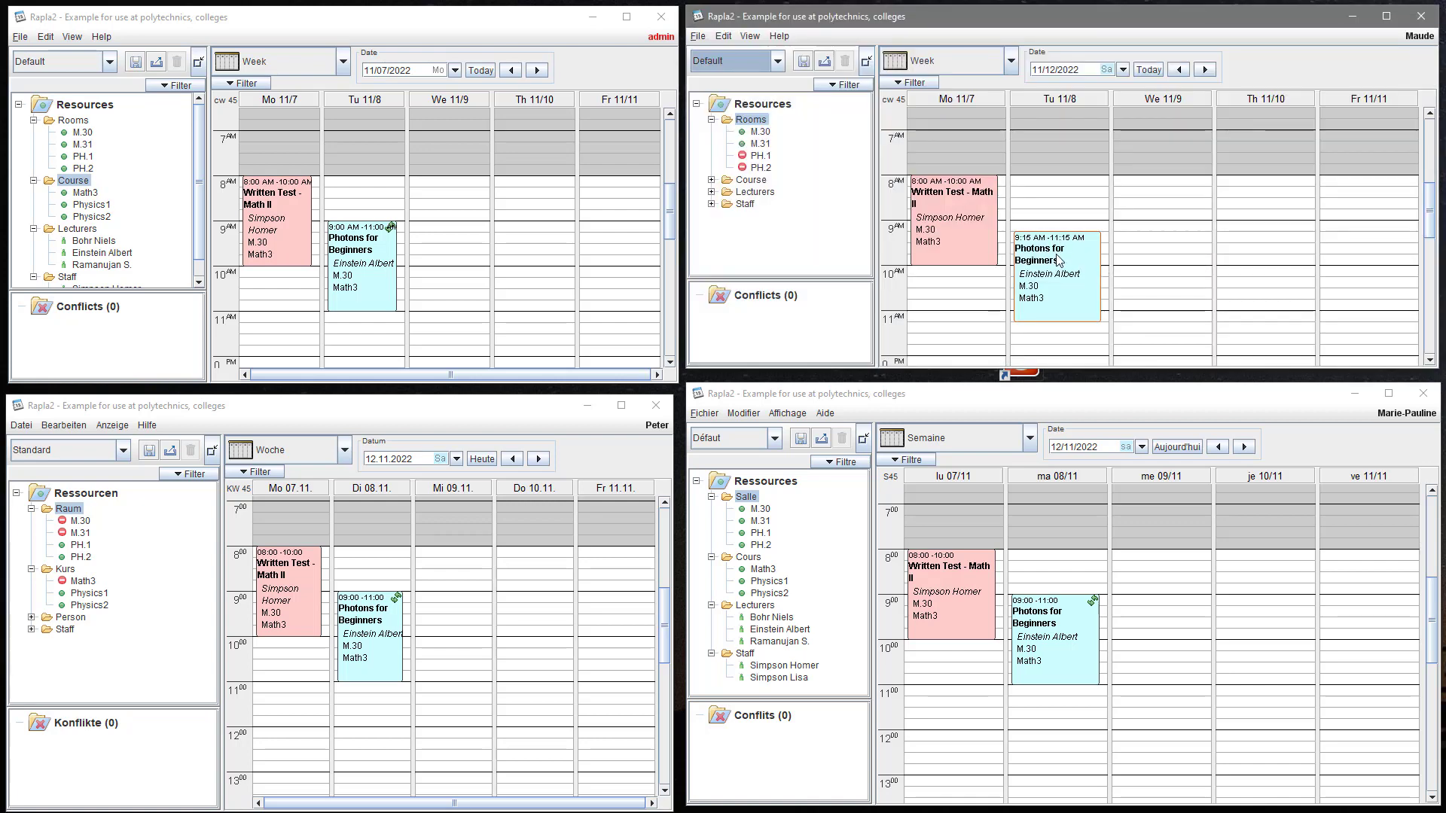
pyautogui.moveTo(1059, 260)
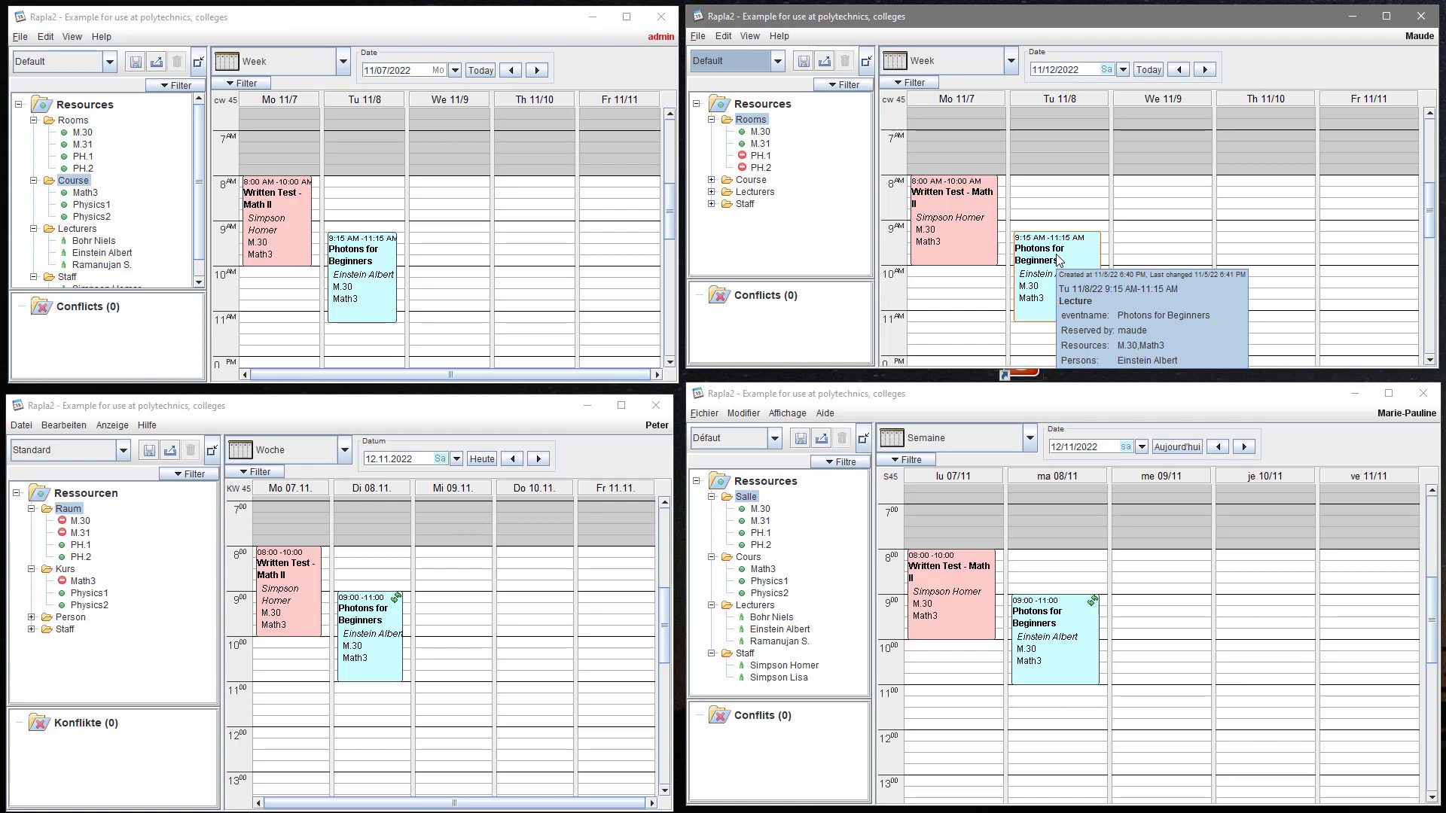
# - Browse forward five weeks and back three to confirm later sessions stay at 9 AM
pyautogui.click(1205, 69)
pyautogui.click(1204, 69)
pyautogui.click(1205, 69)
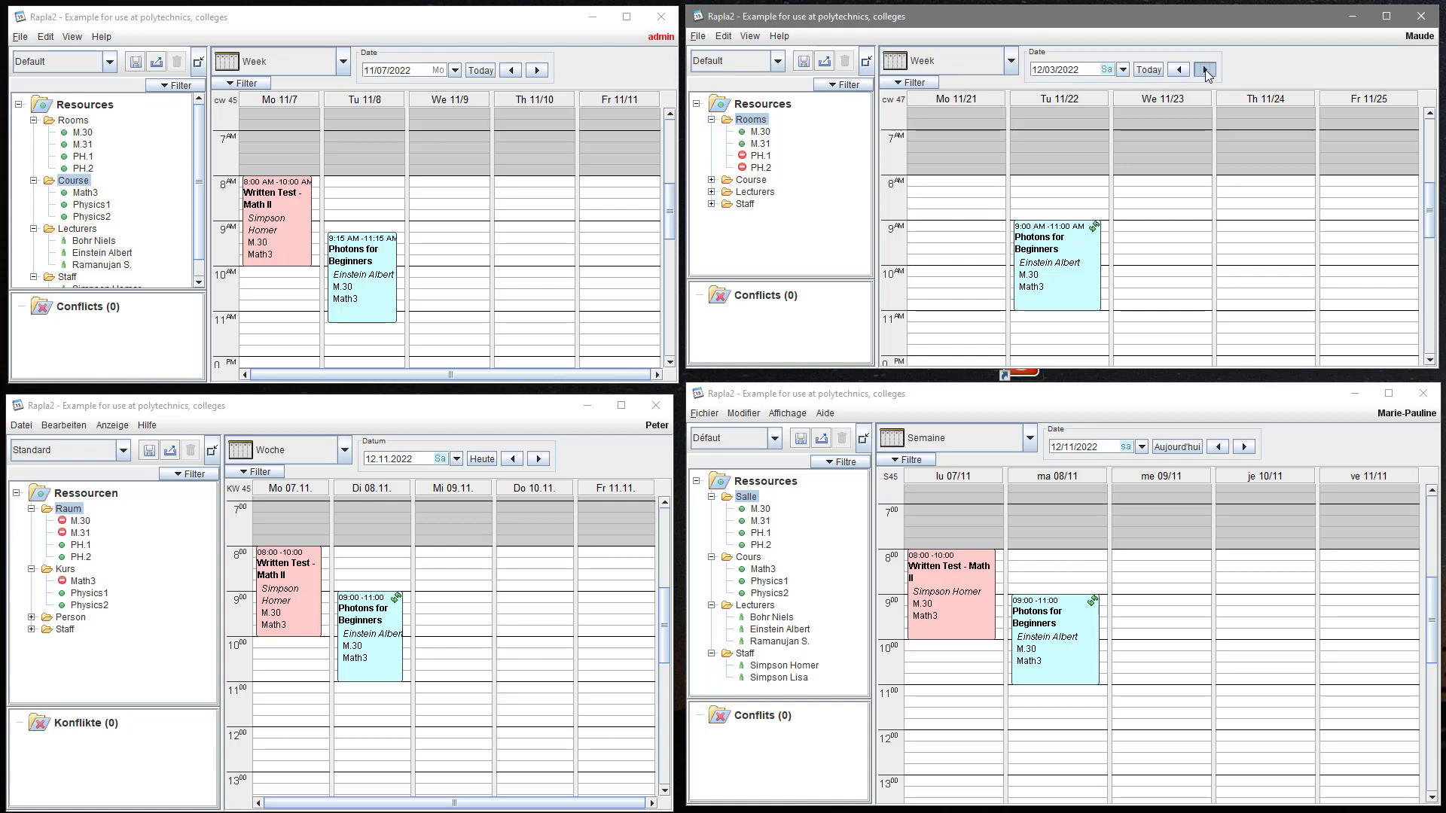
pyautogui.click(1205, 69)
pyautogui.click(1204, 69)
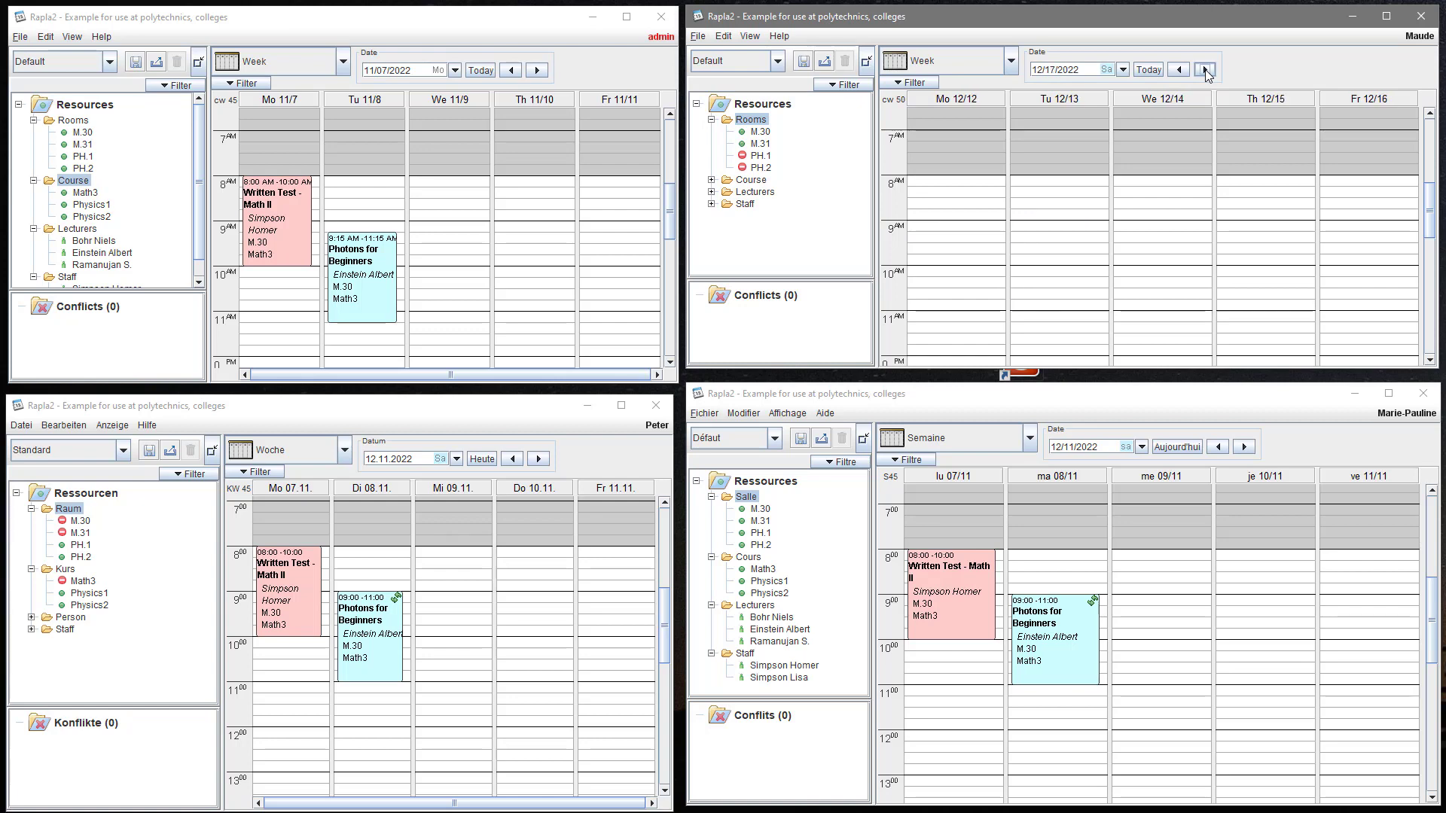
pyautogui.click(1179, 70)
pyautogui.click(1179, 69)
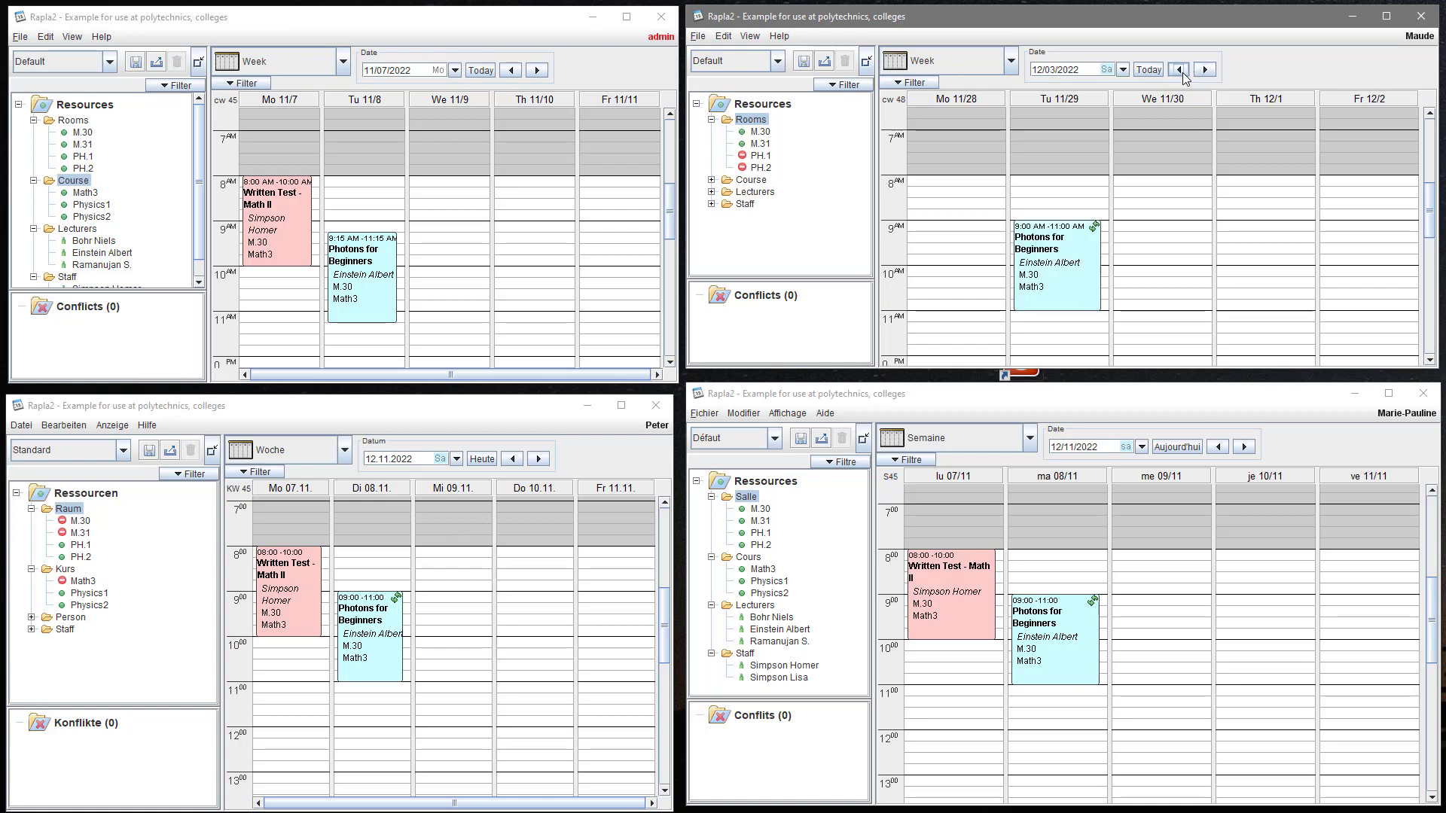
pyautogui.click(1179, 69)
pyautogui.click(1179, 70)
pyautogui.click(1179, 70)
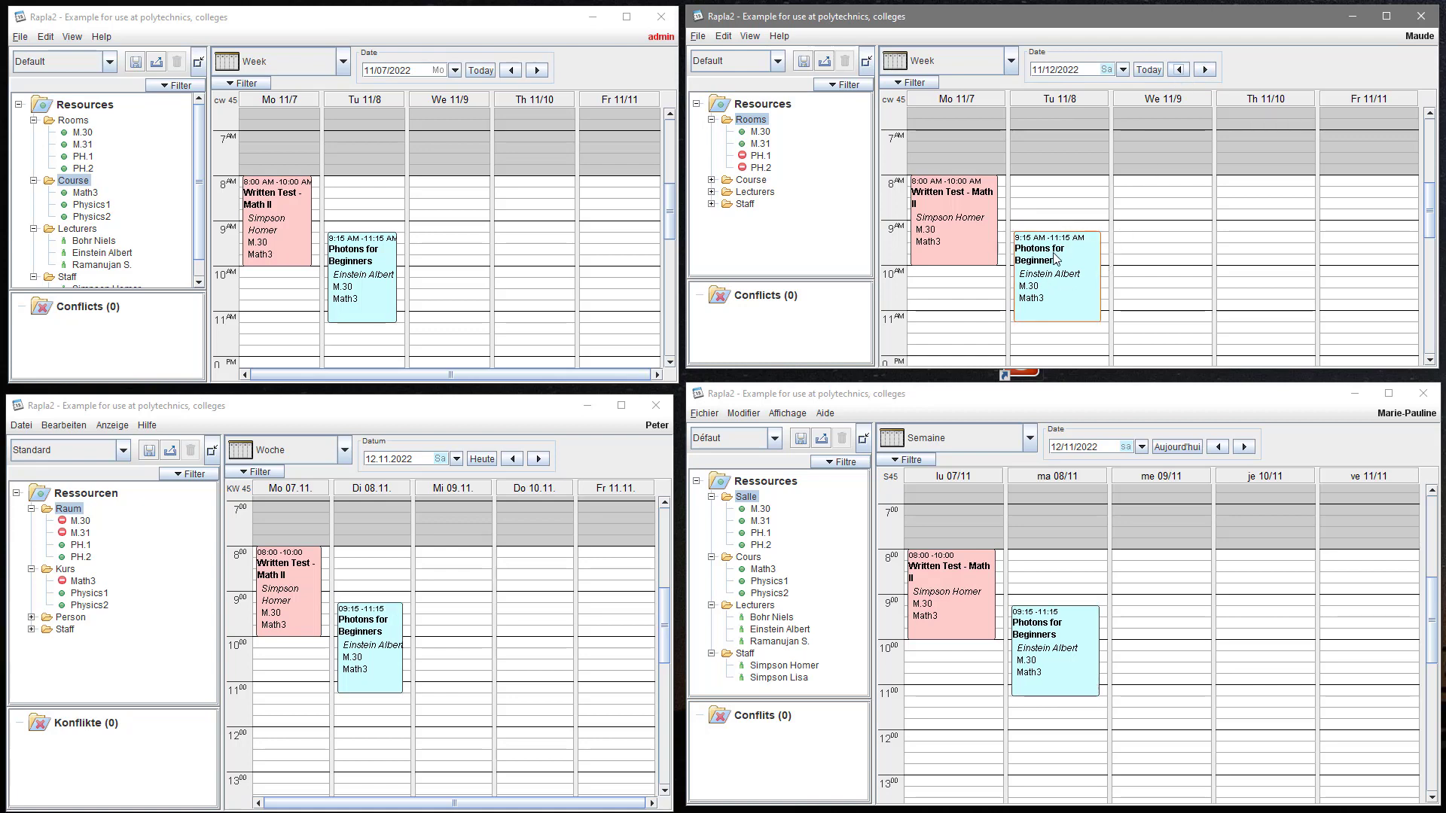
# - Edit Photons for Beginners and add another lecturer to the event
pyautogui.rightClick(1051, 282)
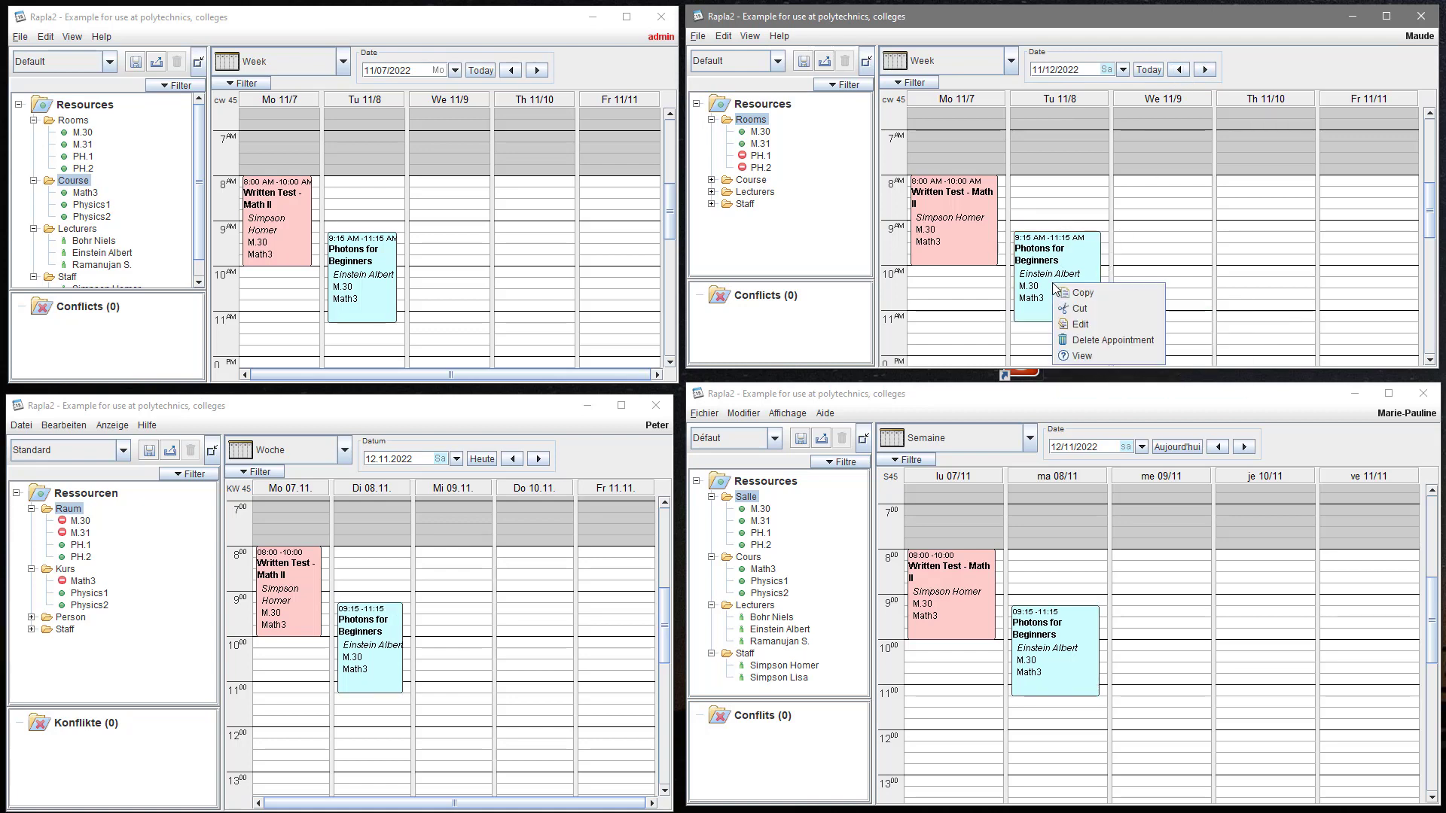
pyautogui.click(1087, 323)
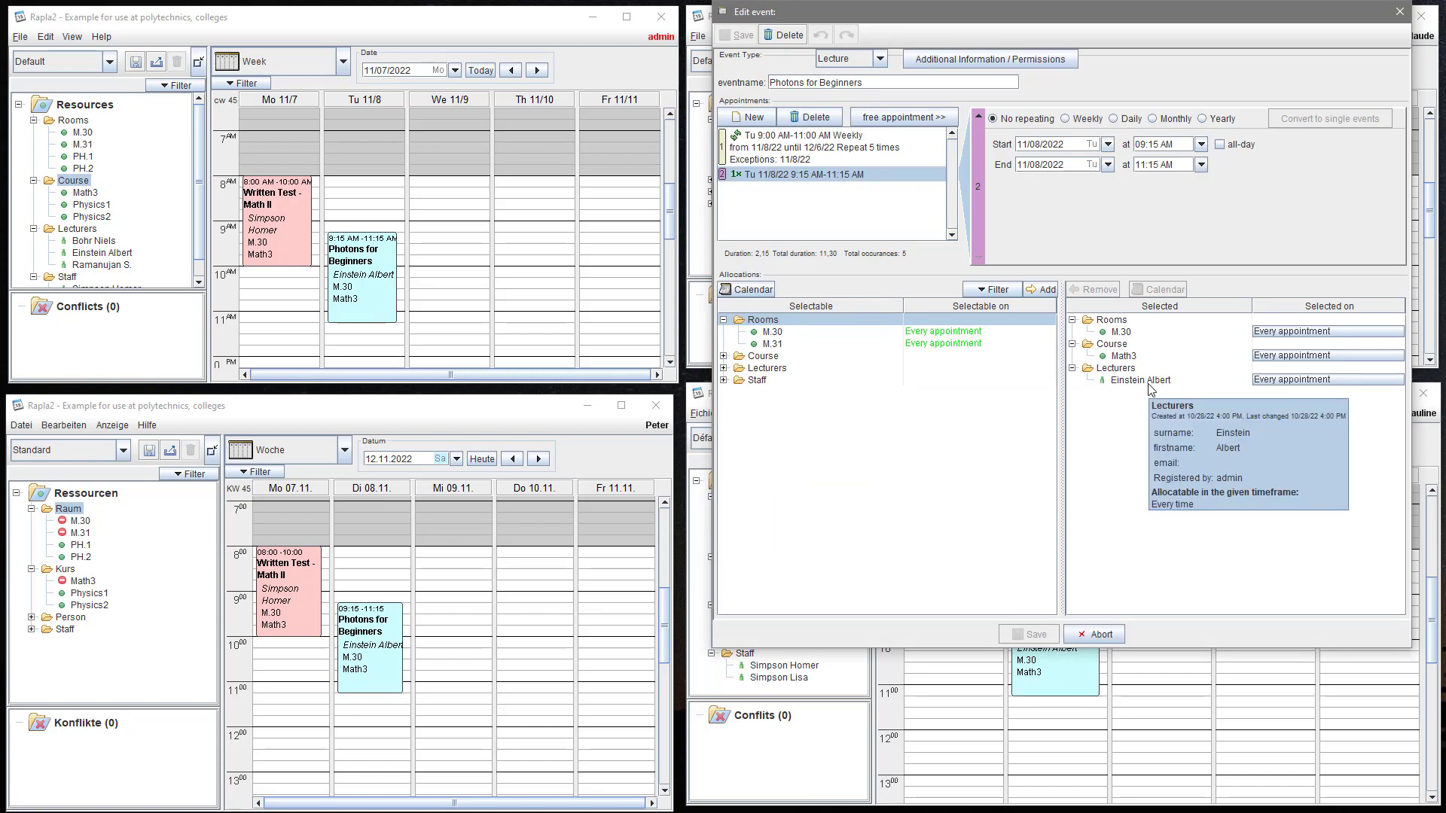
pyautogui.click(723, 368)
pyautogui.doubleClick(779, 382)
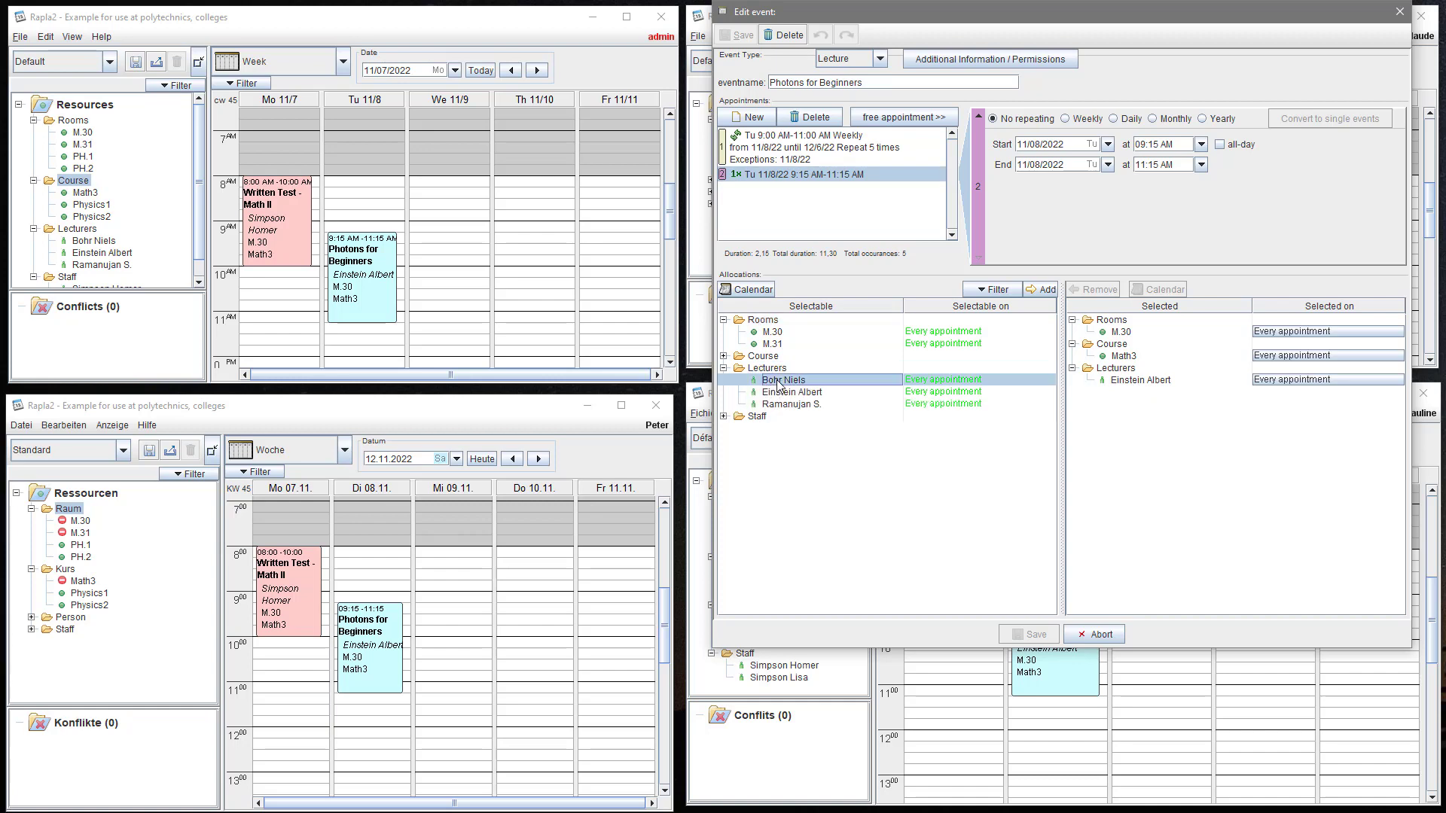
# - Assign the new lecturer to 11/8 only, the original lecturer to the series, and save
pyautogui.click(1270, 383)
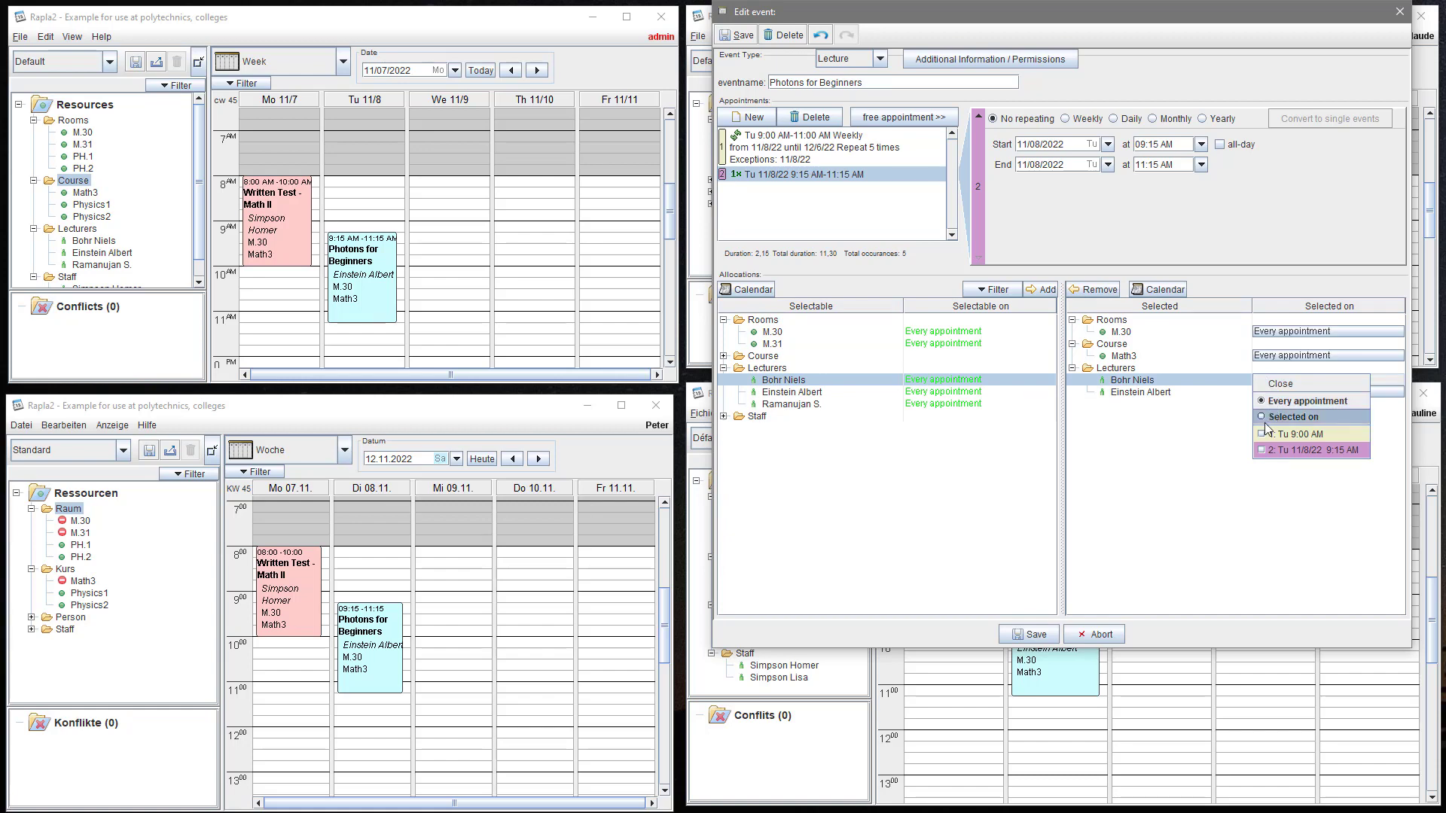
pyautogui.click(1262, 450)
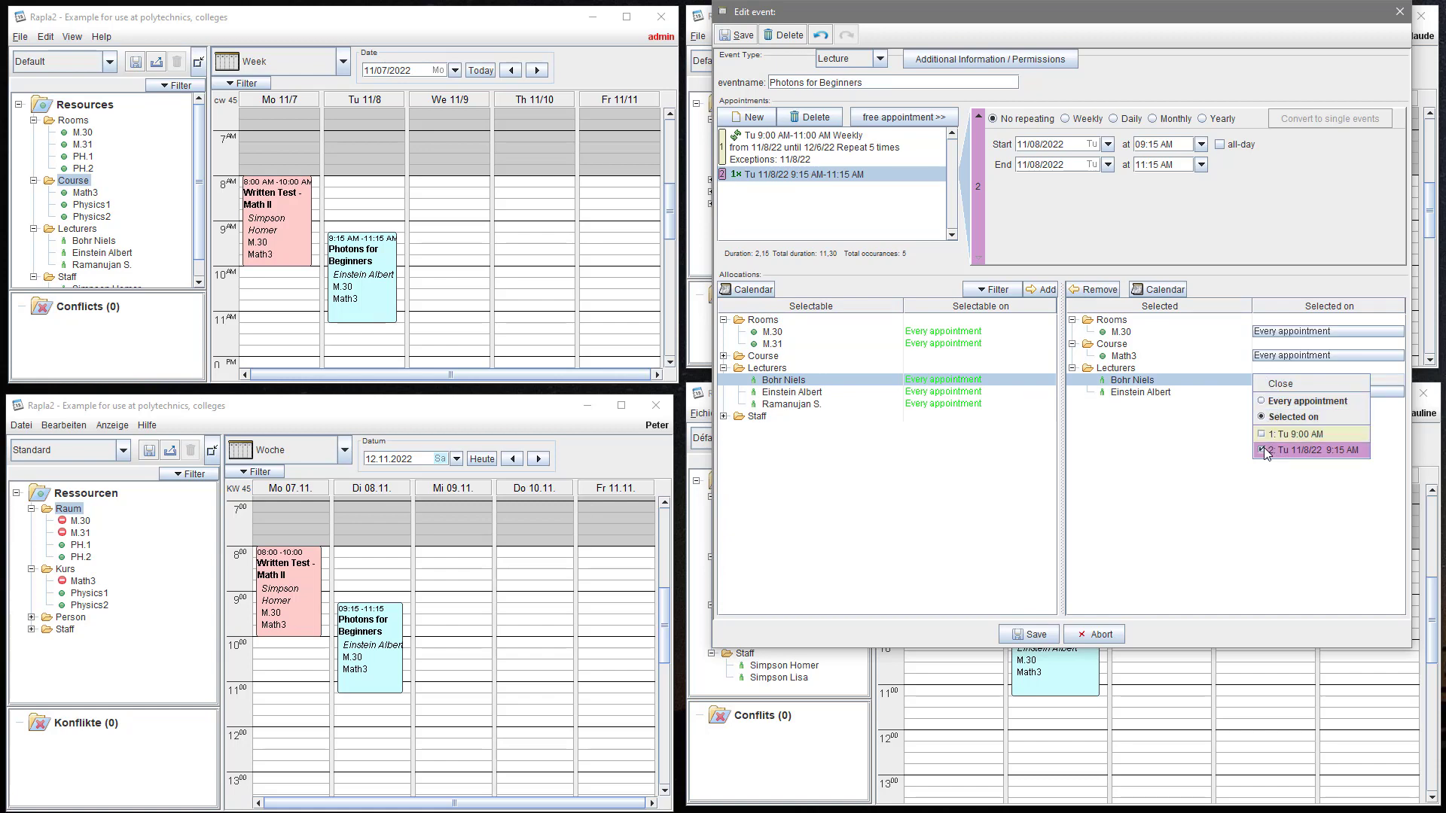
pyautogui.click(1268, 392)
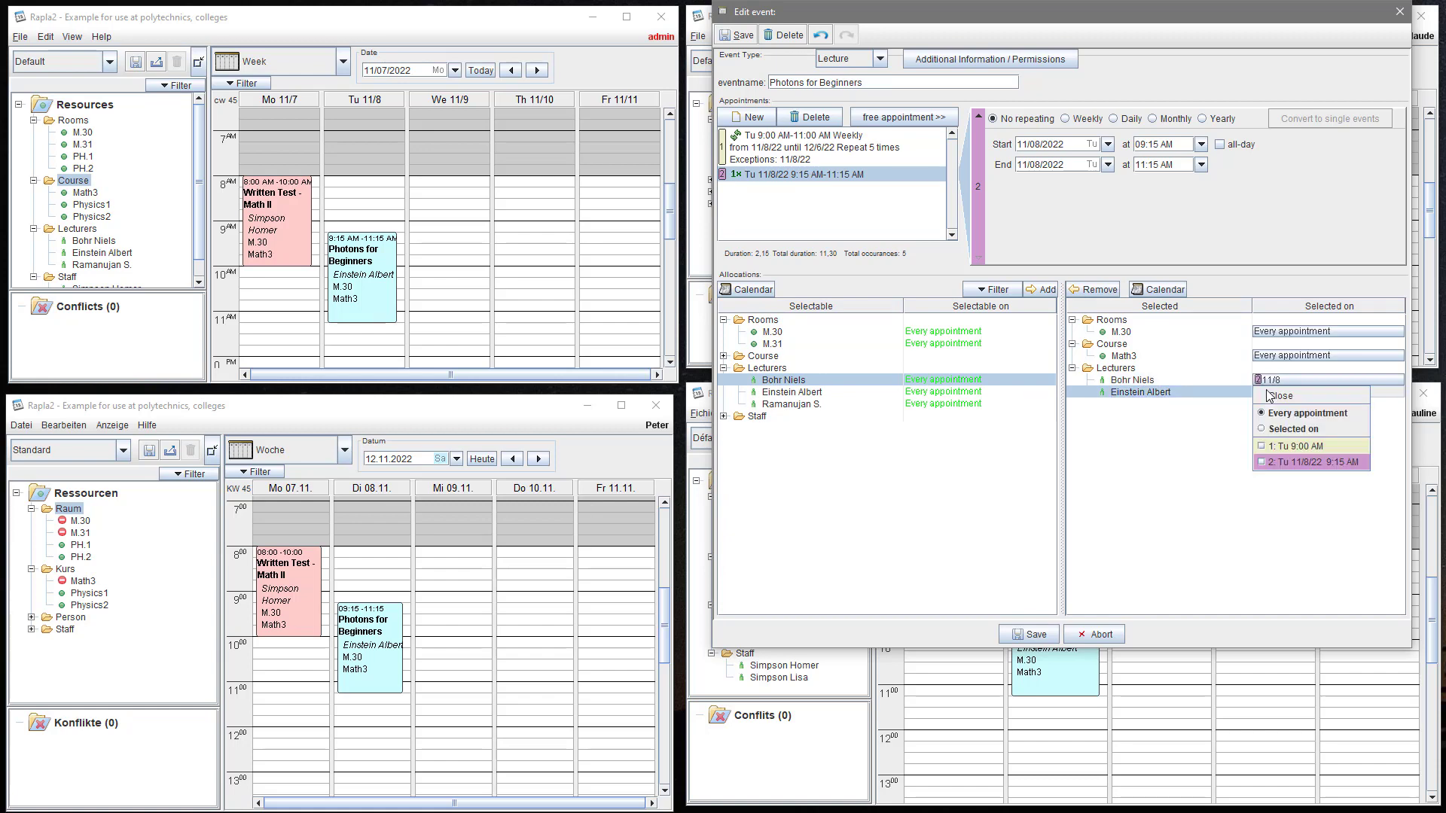
pyautogui.click(1263, 448)
pyautogui.click(1211, 420)
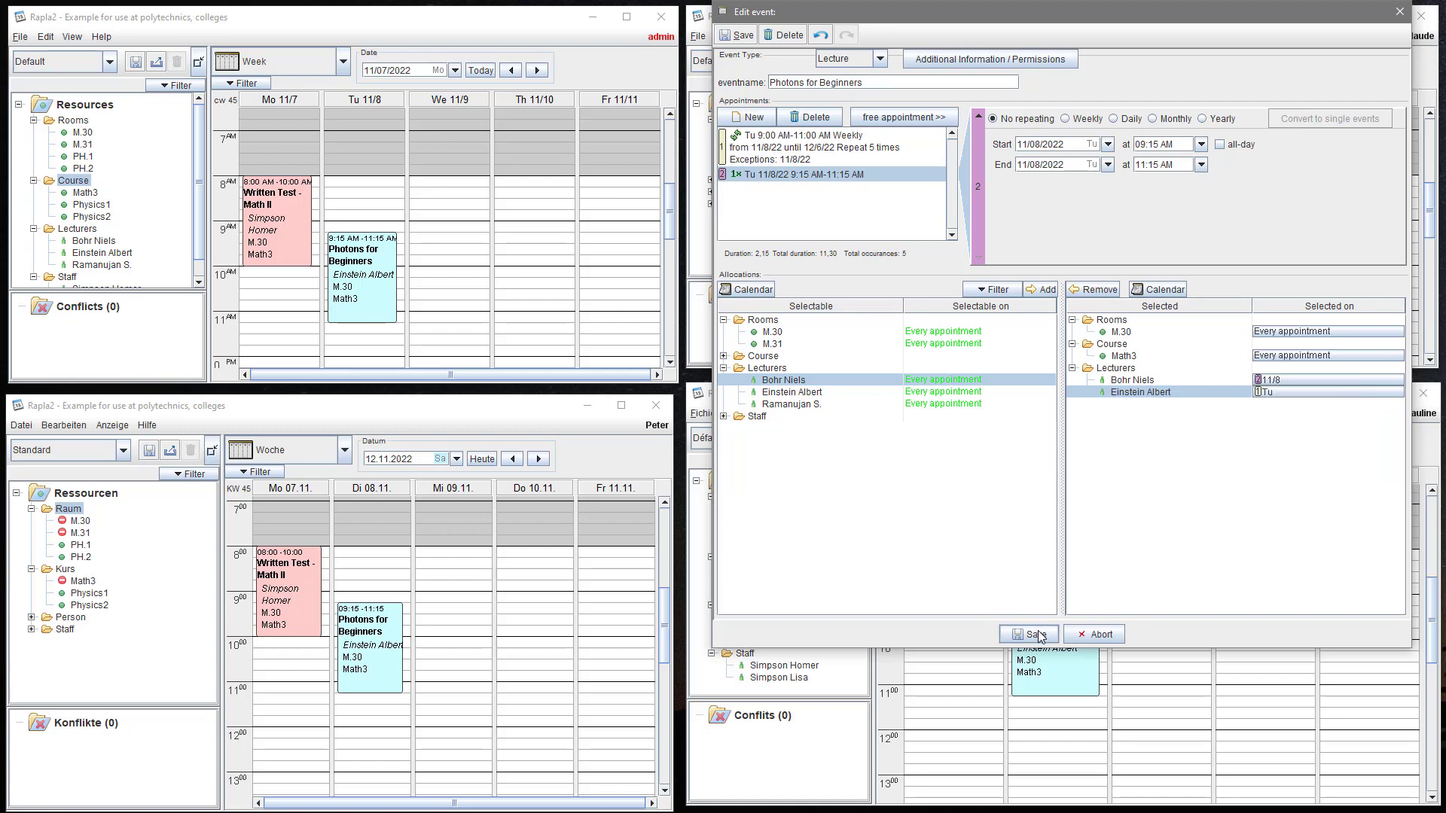
pyautogui.click(1038, 634)
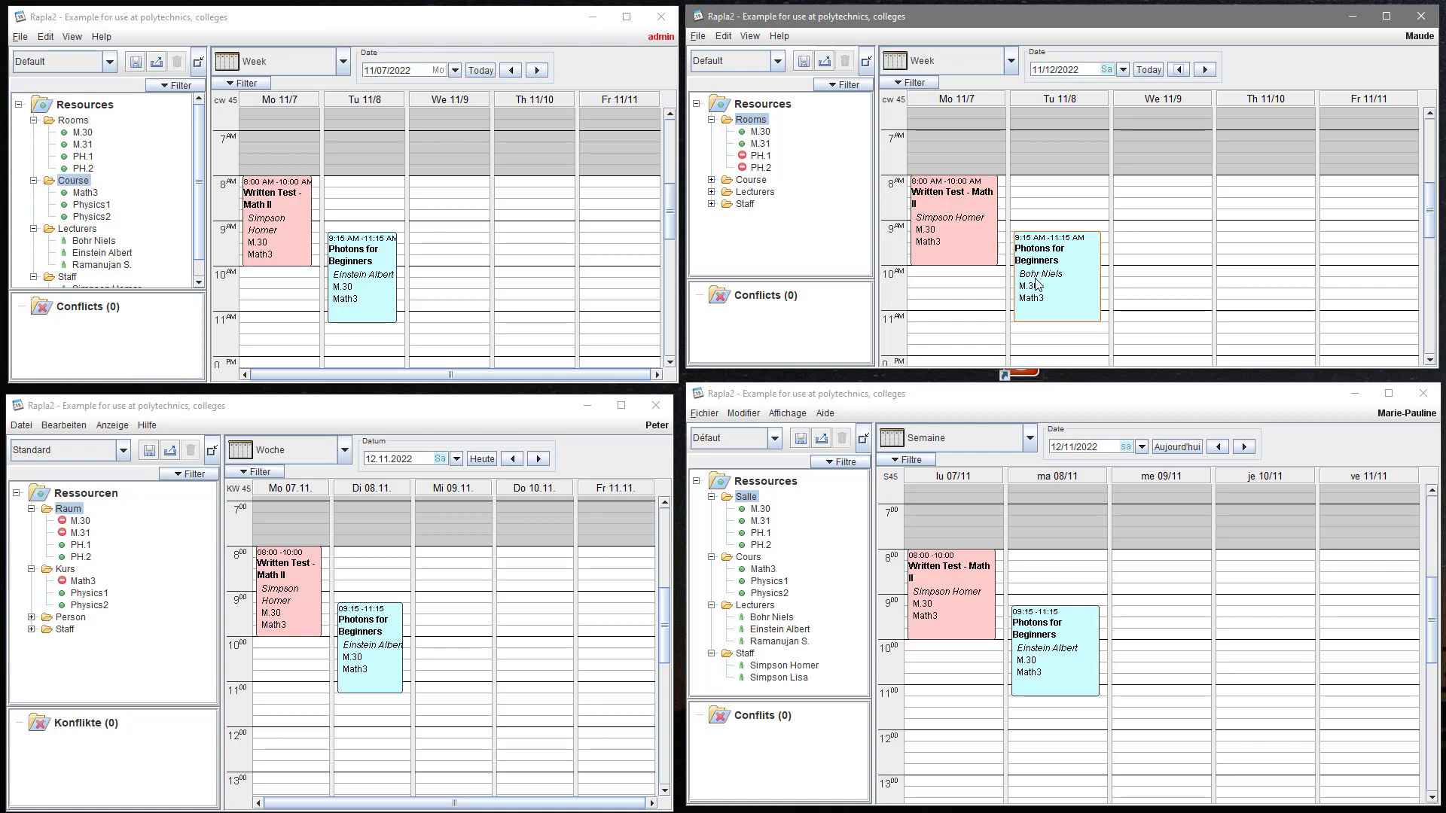
# - Browse four weeks forward and back to check the lecturer assignments
pyautogui.click(1205, 69)
pyautogui.click(1205, 69)
pyautogui.click(1205, 69)
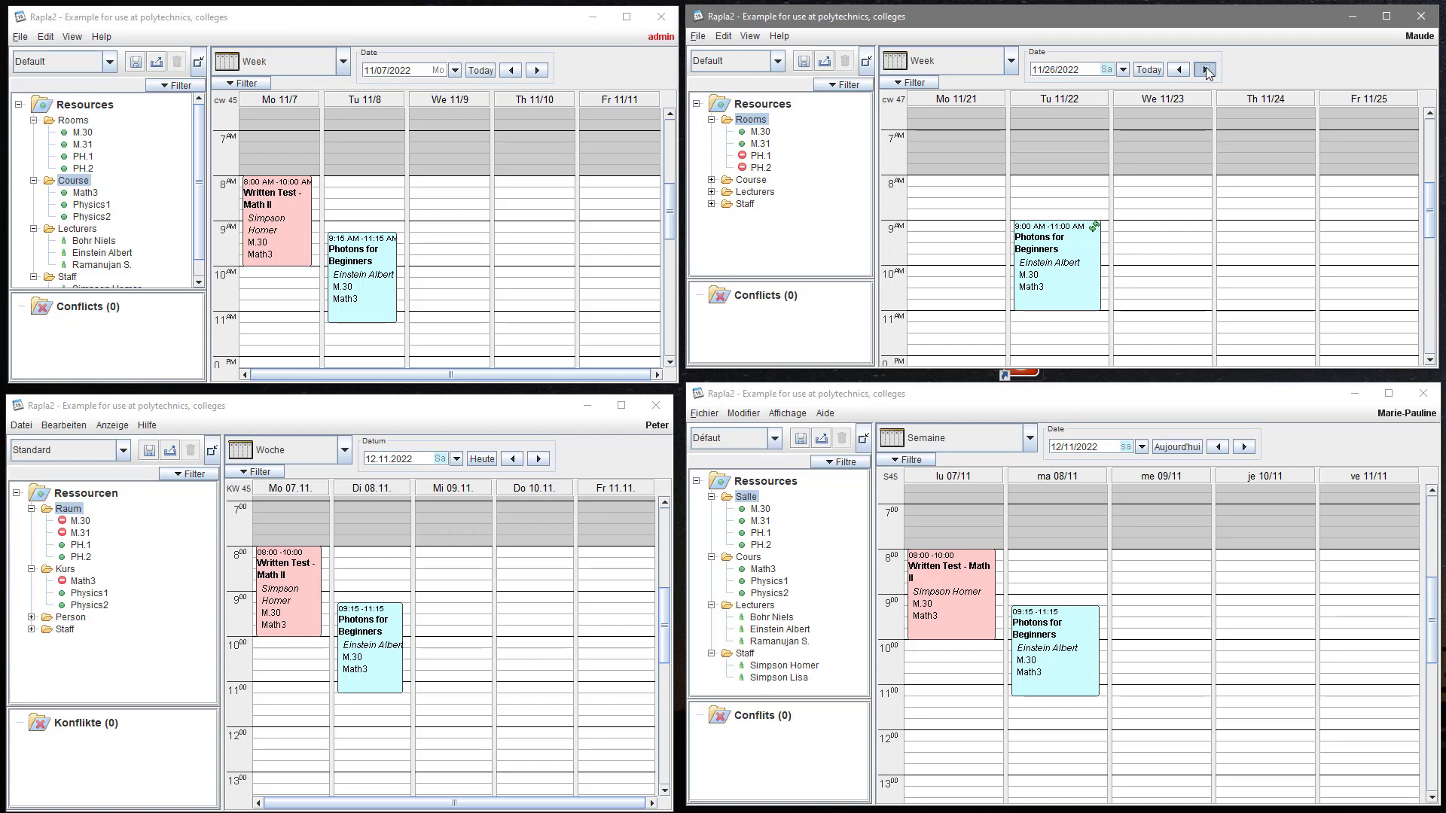
pyautogui.click(1205, 69)
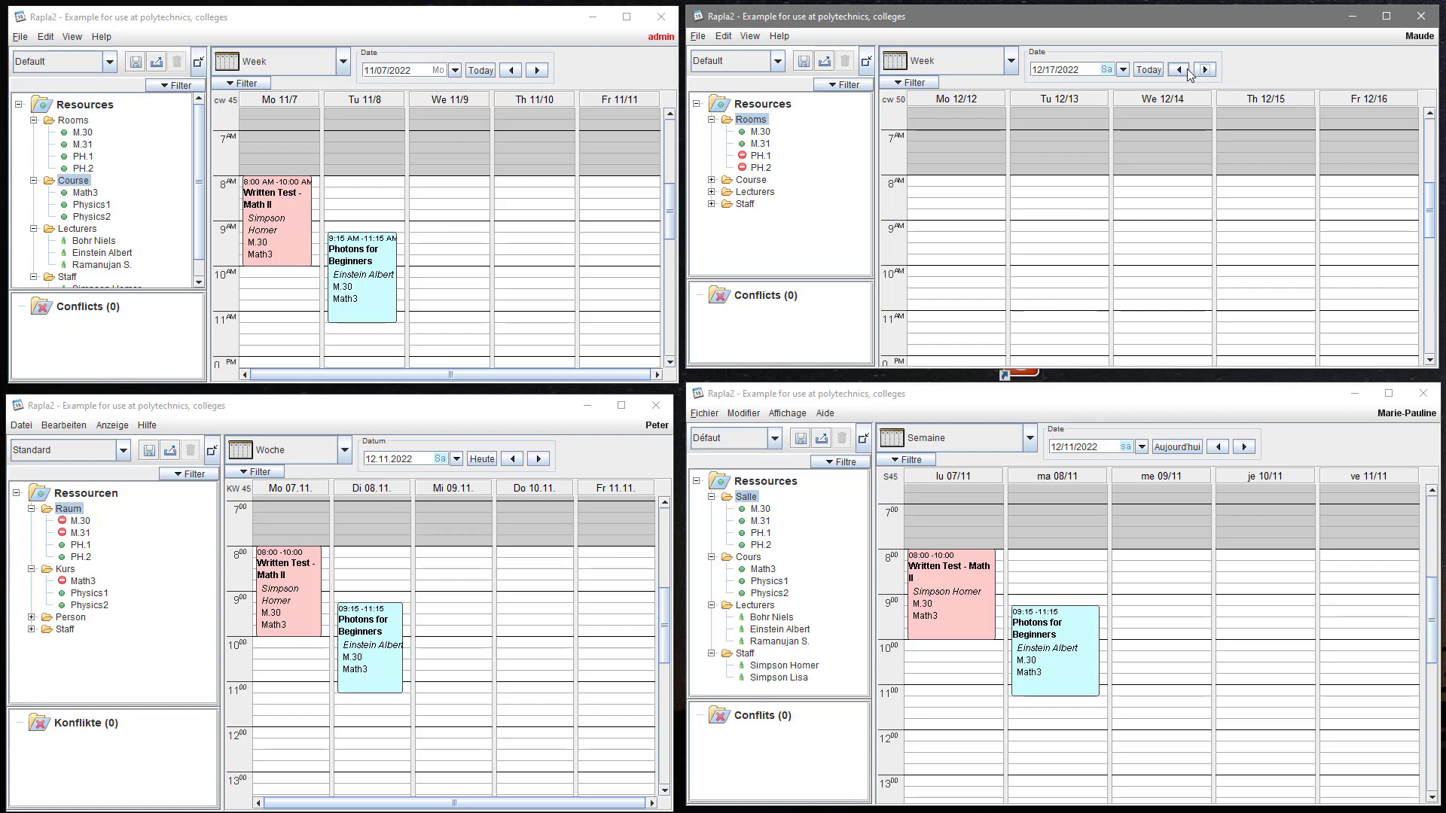
pyautogui.click(1179, 69)
pyautogui.click(1179, 69)
pyautogui.click(1179, 69)
pyautogui.click(1179, 69)
pyautogui.click(1179, 69)
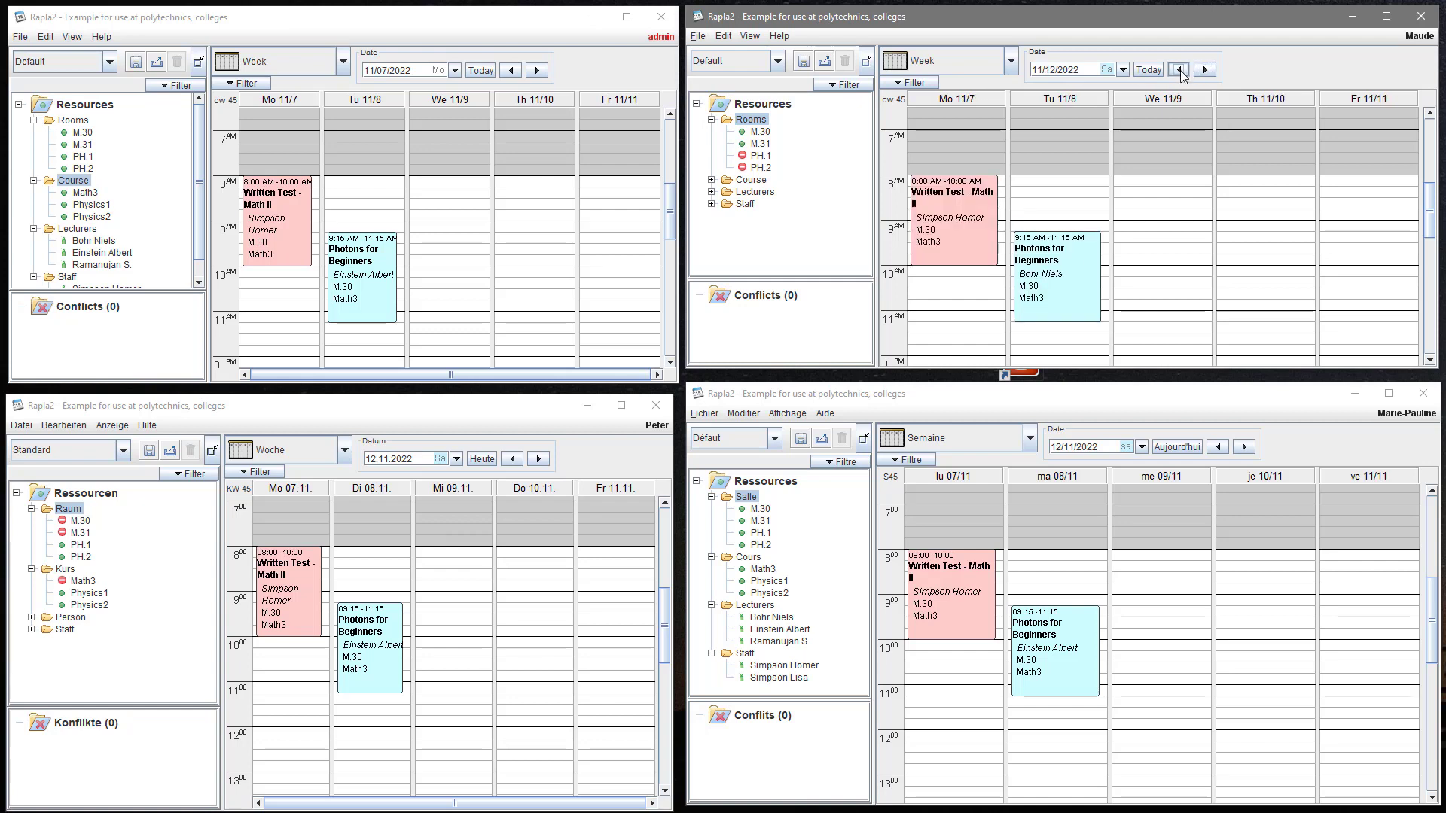
pyautogui.rightClick(1053, 273)
# - Convert the Photons for Beginners weekly series into single appointments
pyautogui.click(1076, 306)
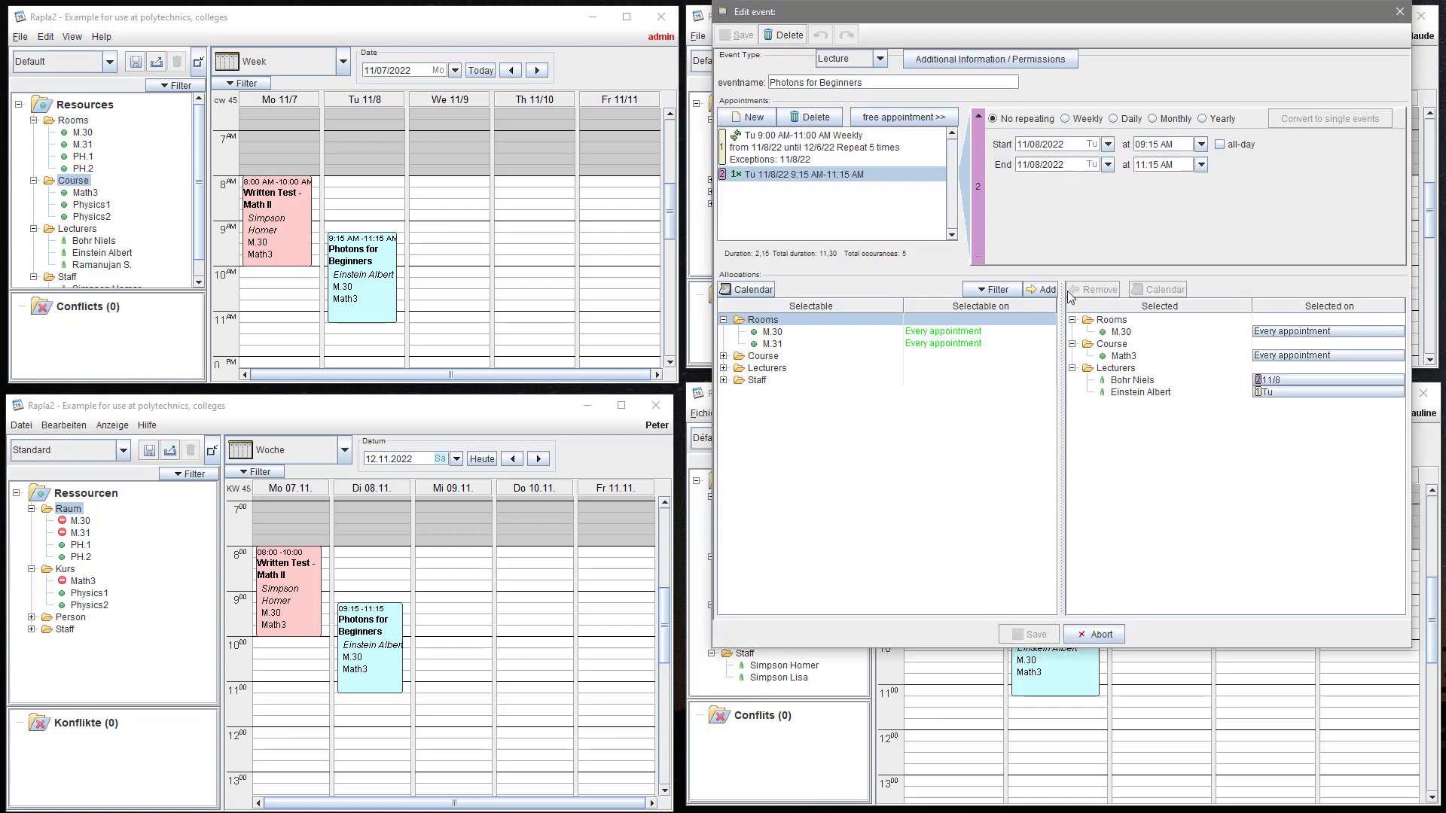
pyautogui.click(865, 156)
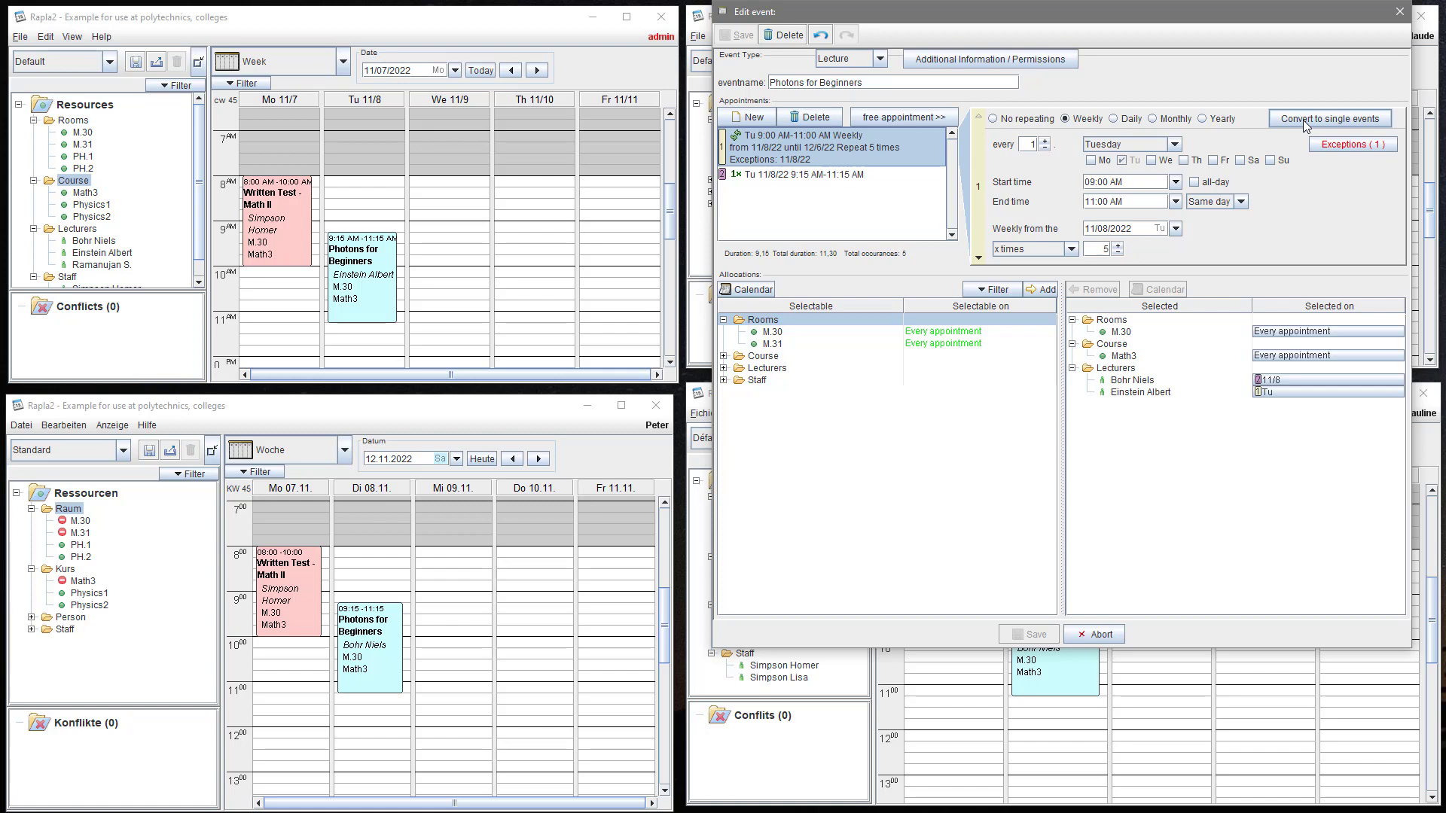
pyautogui.click(1305, 122)
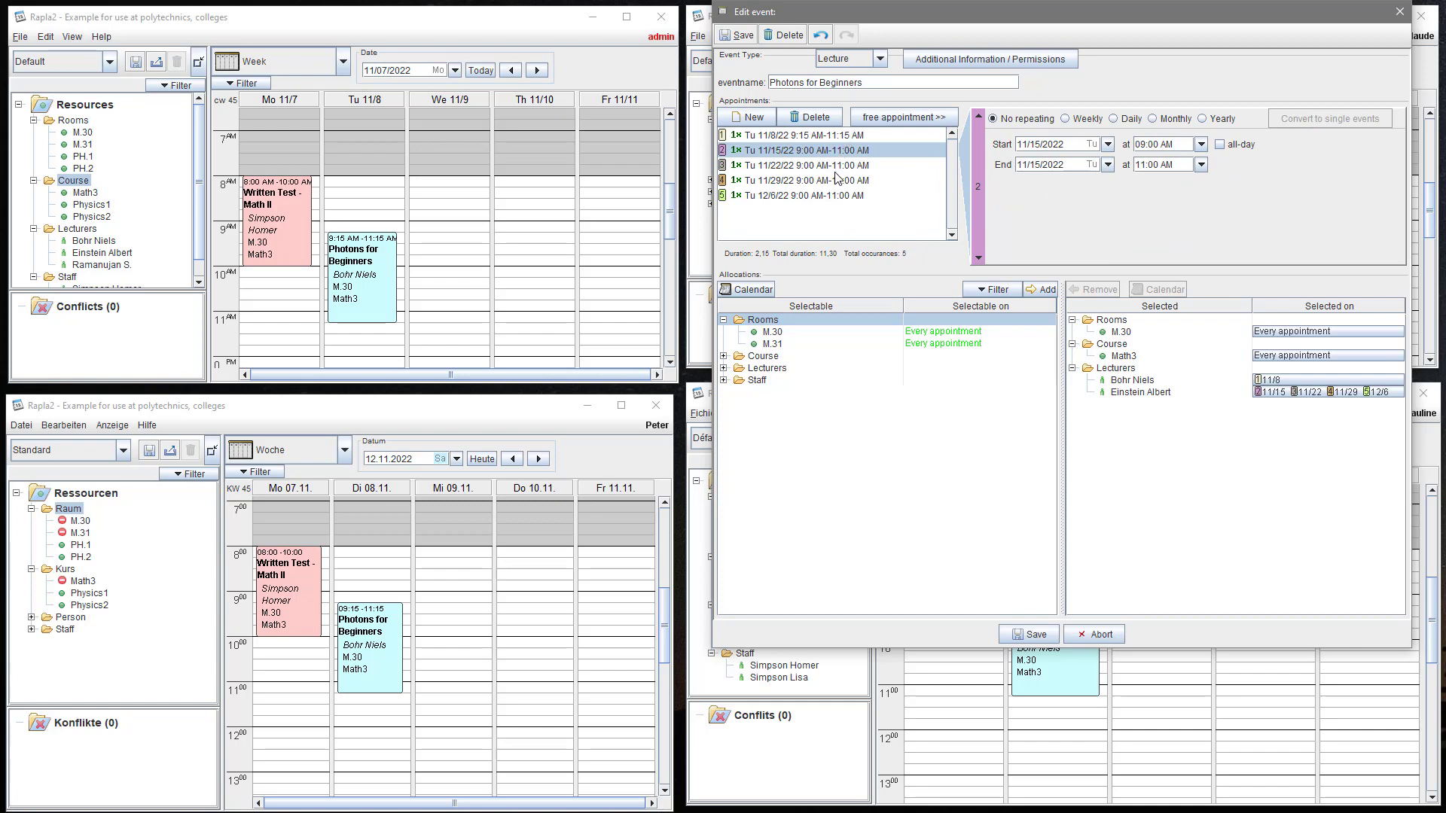
pyautogui.click(836, 197)
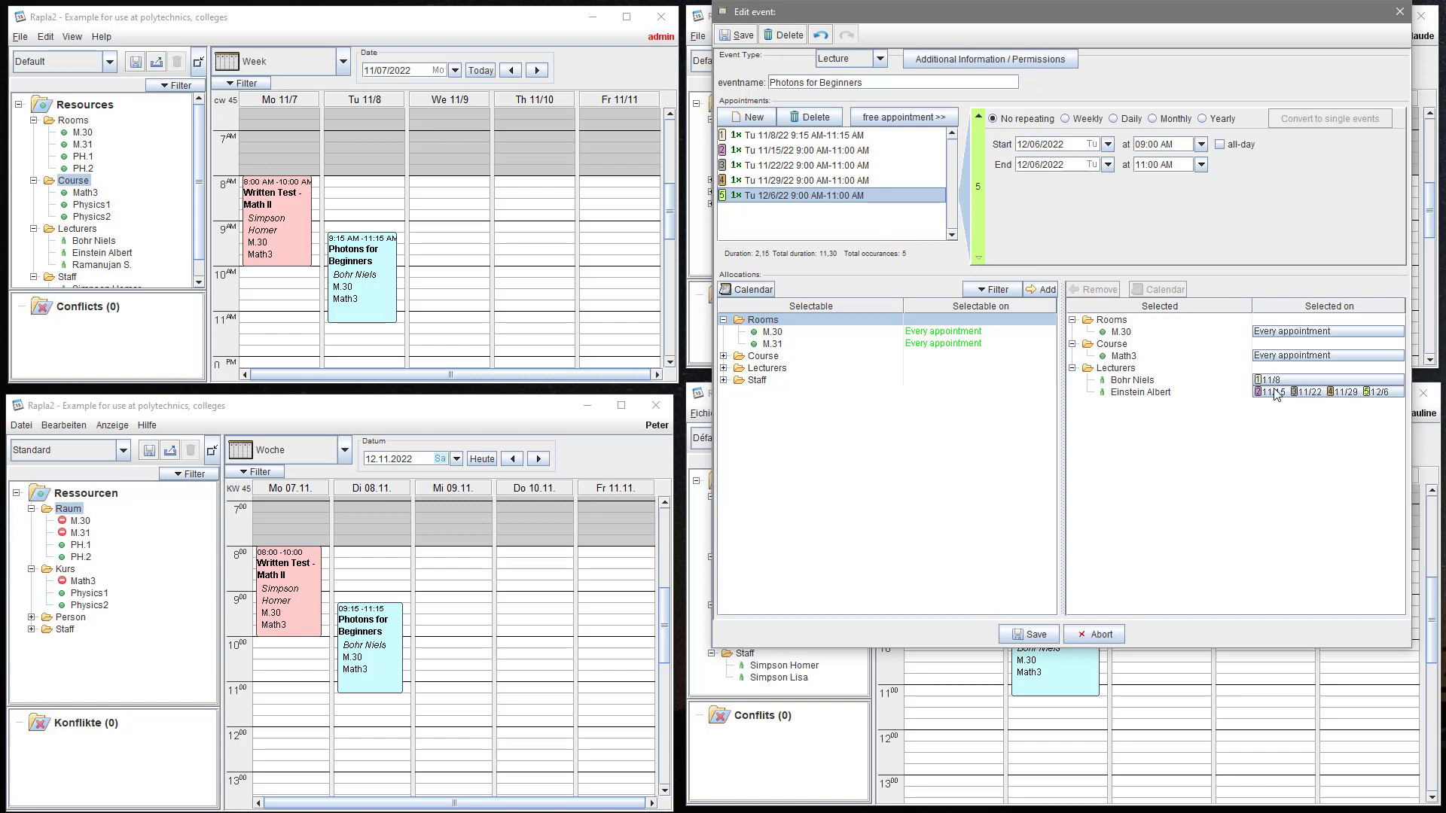
# - Book room M.30 only for the 11/8, 11/15, 11/22 and 11/29 sessions
pyautogui.click(1267, 338)
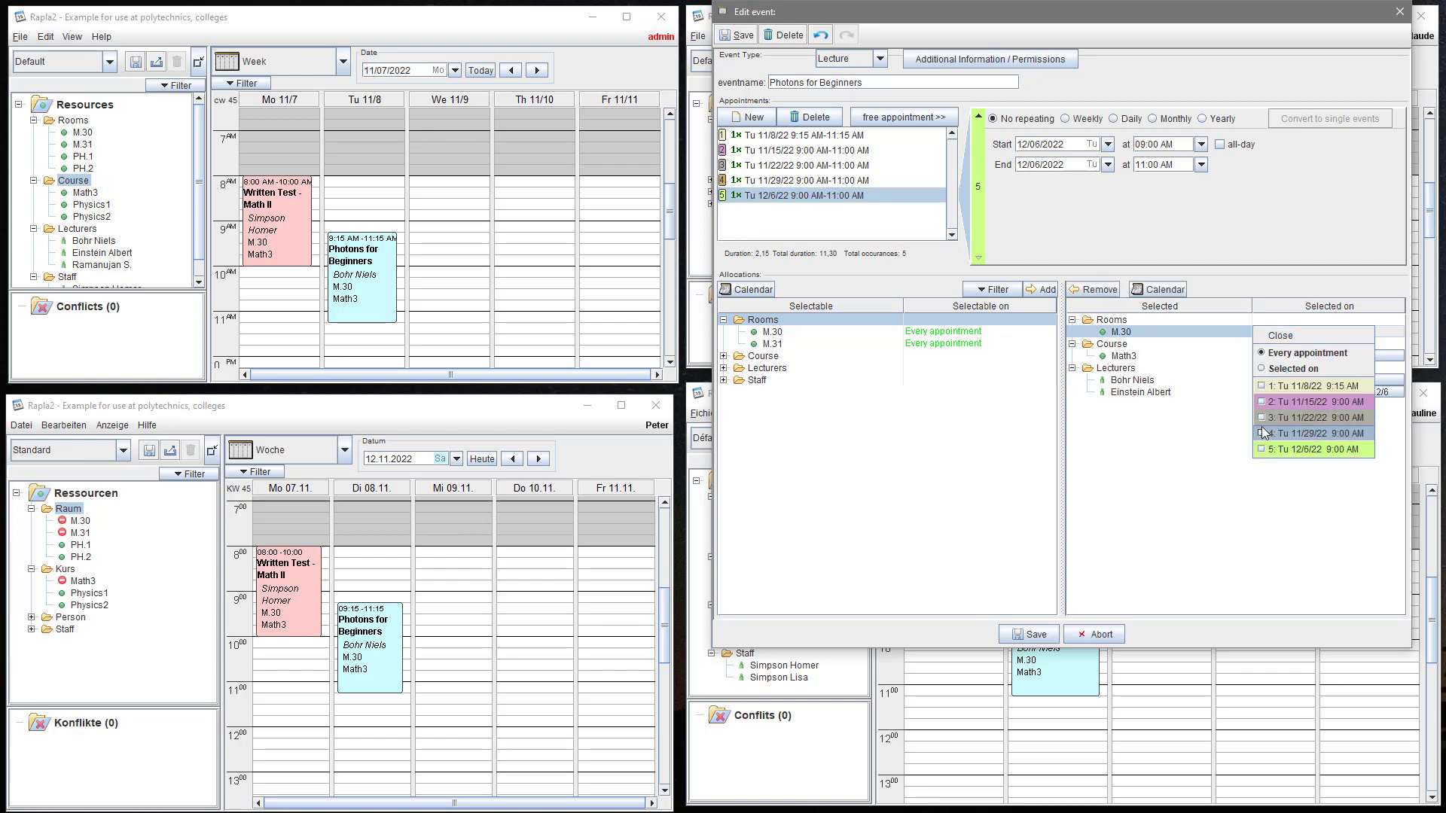
pyautogui.click(1262, 387)
pyautogui.click(1262, 402)
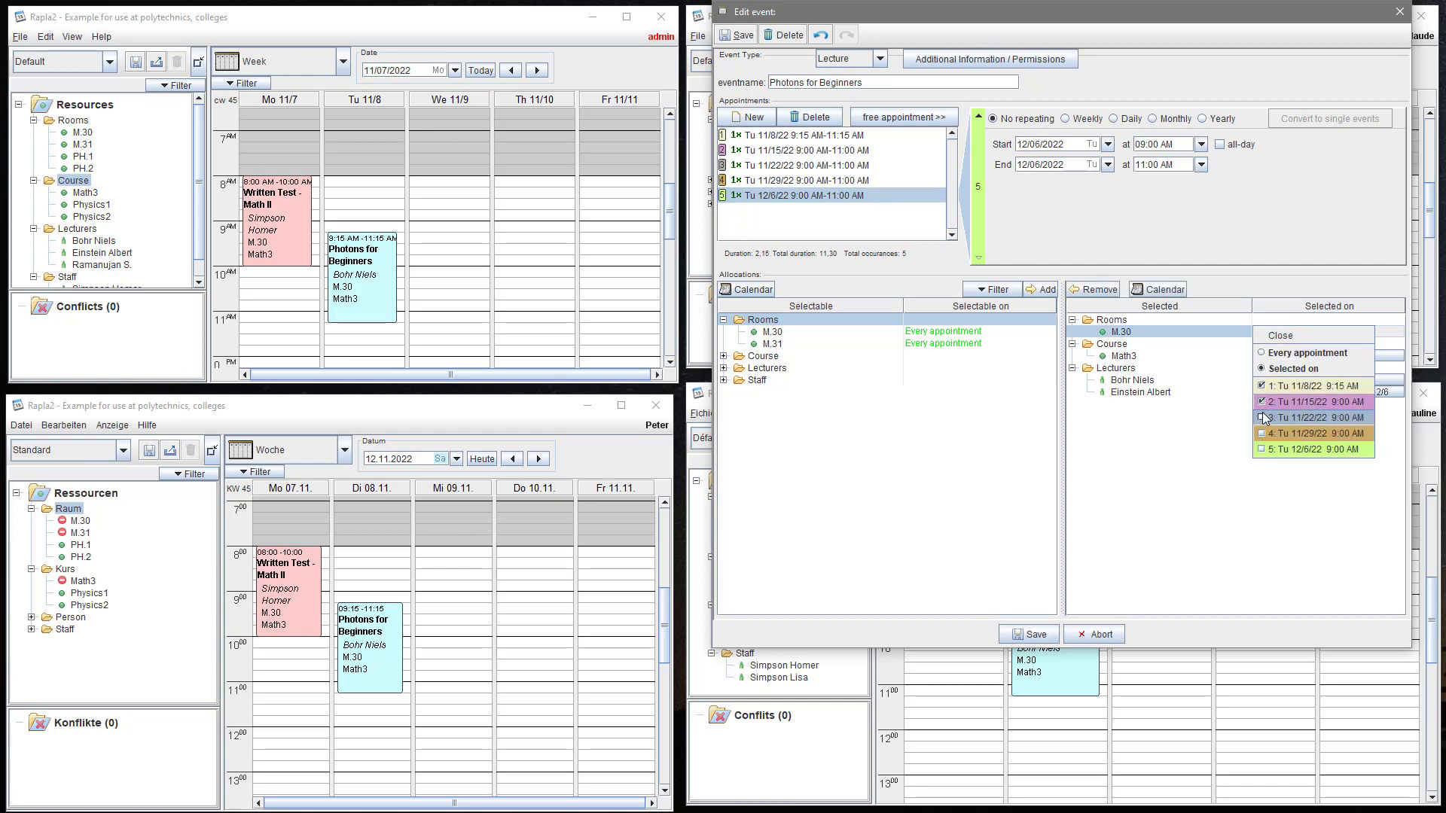
pyautogui.click(1262, 418)
pyautogui.click(1262, 433)
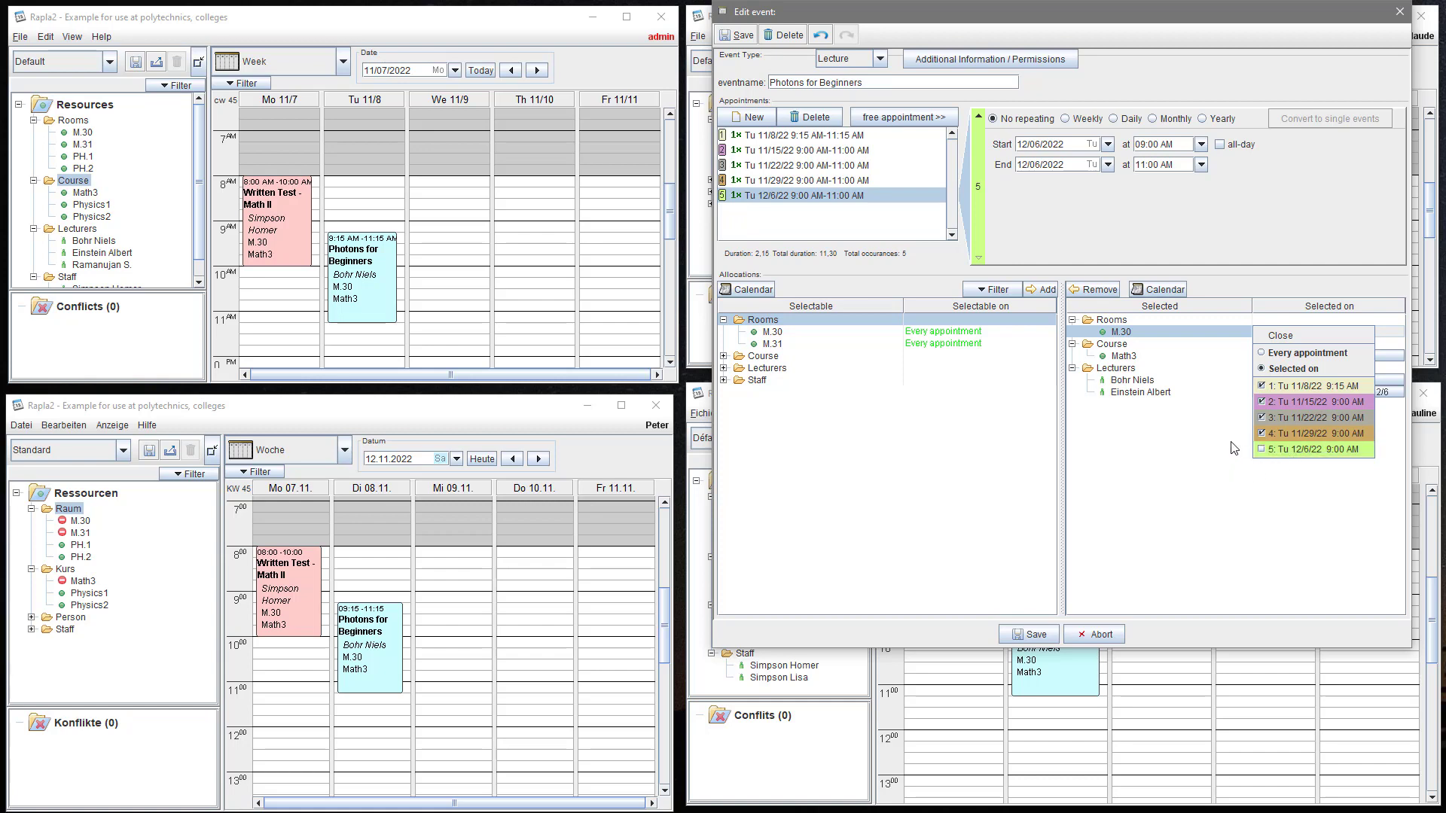
pyautogui.click(1278, 336)
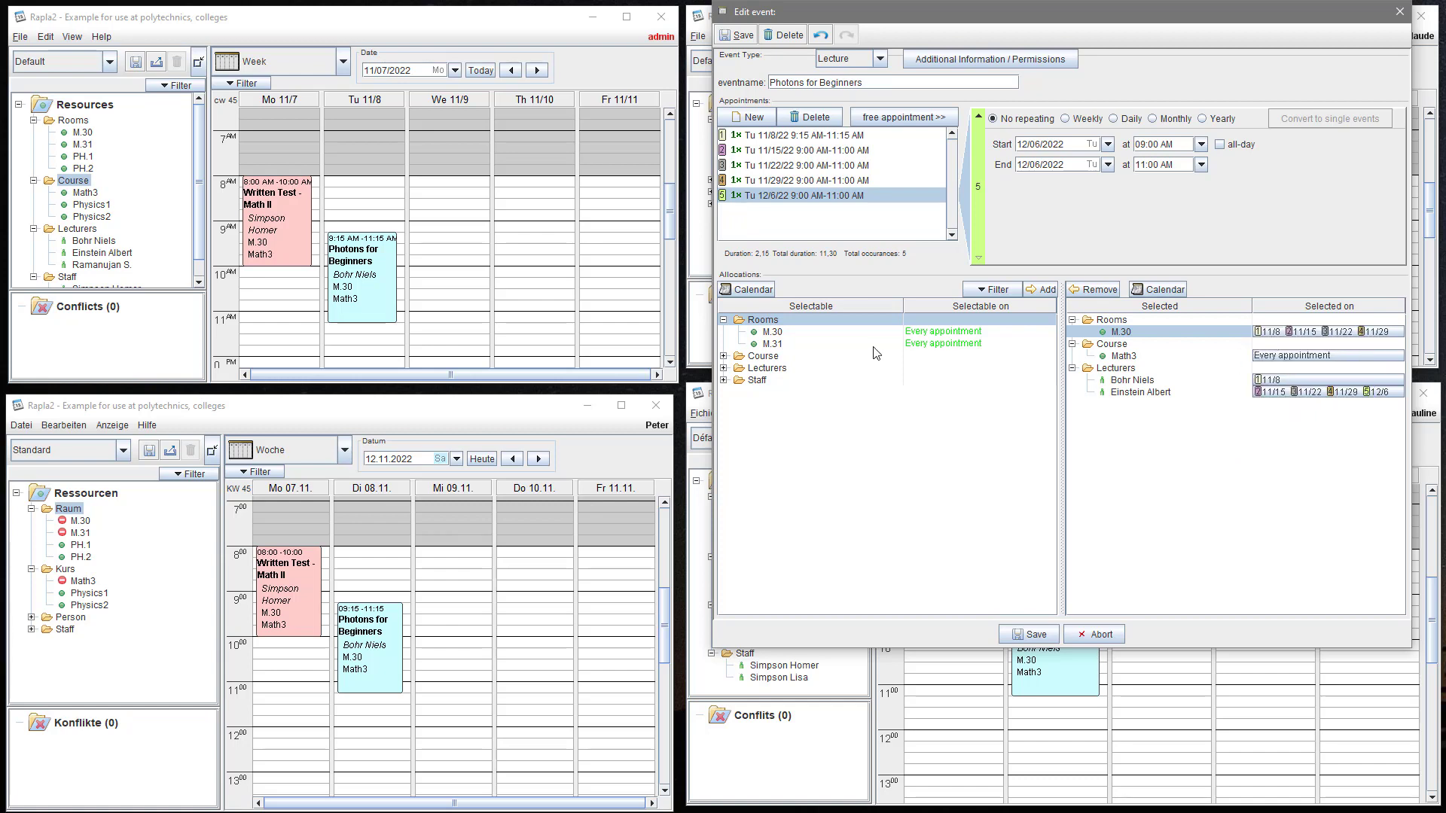
# - Add room M.31 for the 12/6 session only and save the event
pyautogui.click(776, 345)
pyautogui.doubleClick(776, 345)
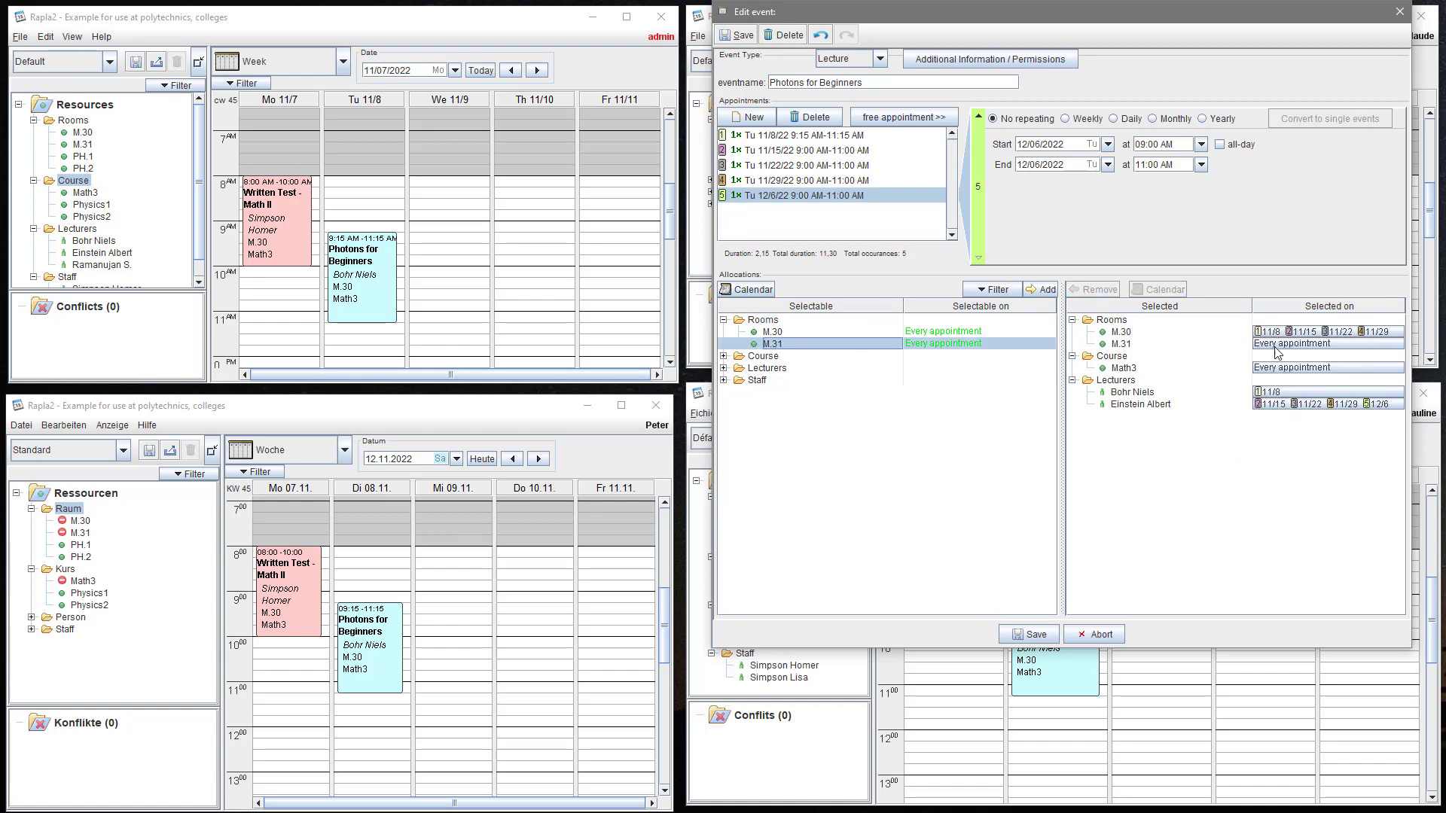
pyautogui.click(1277, 344)
pyautogui.click(1265, 460)
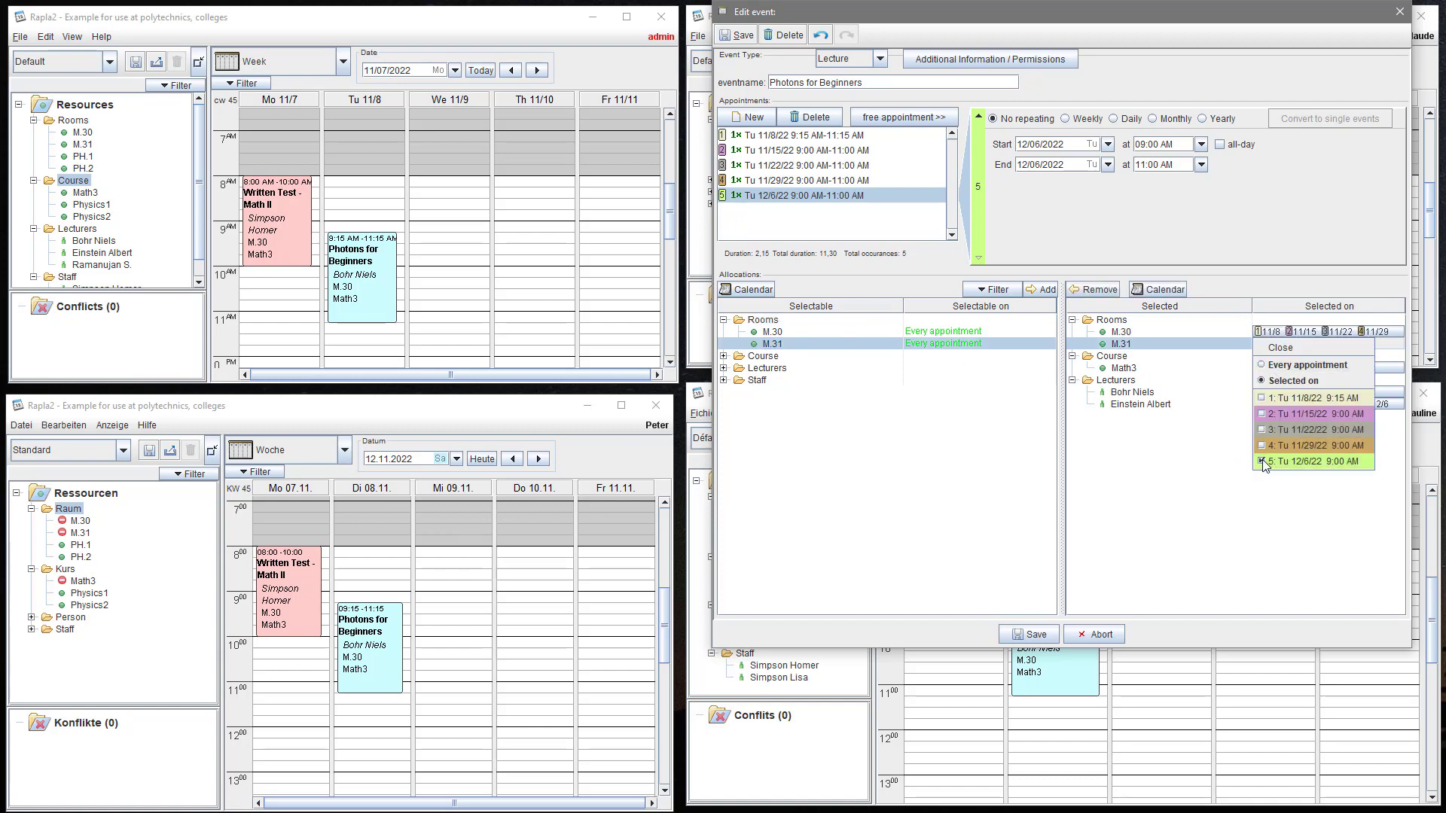
pyautogui.click(1217, 451)
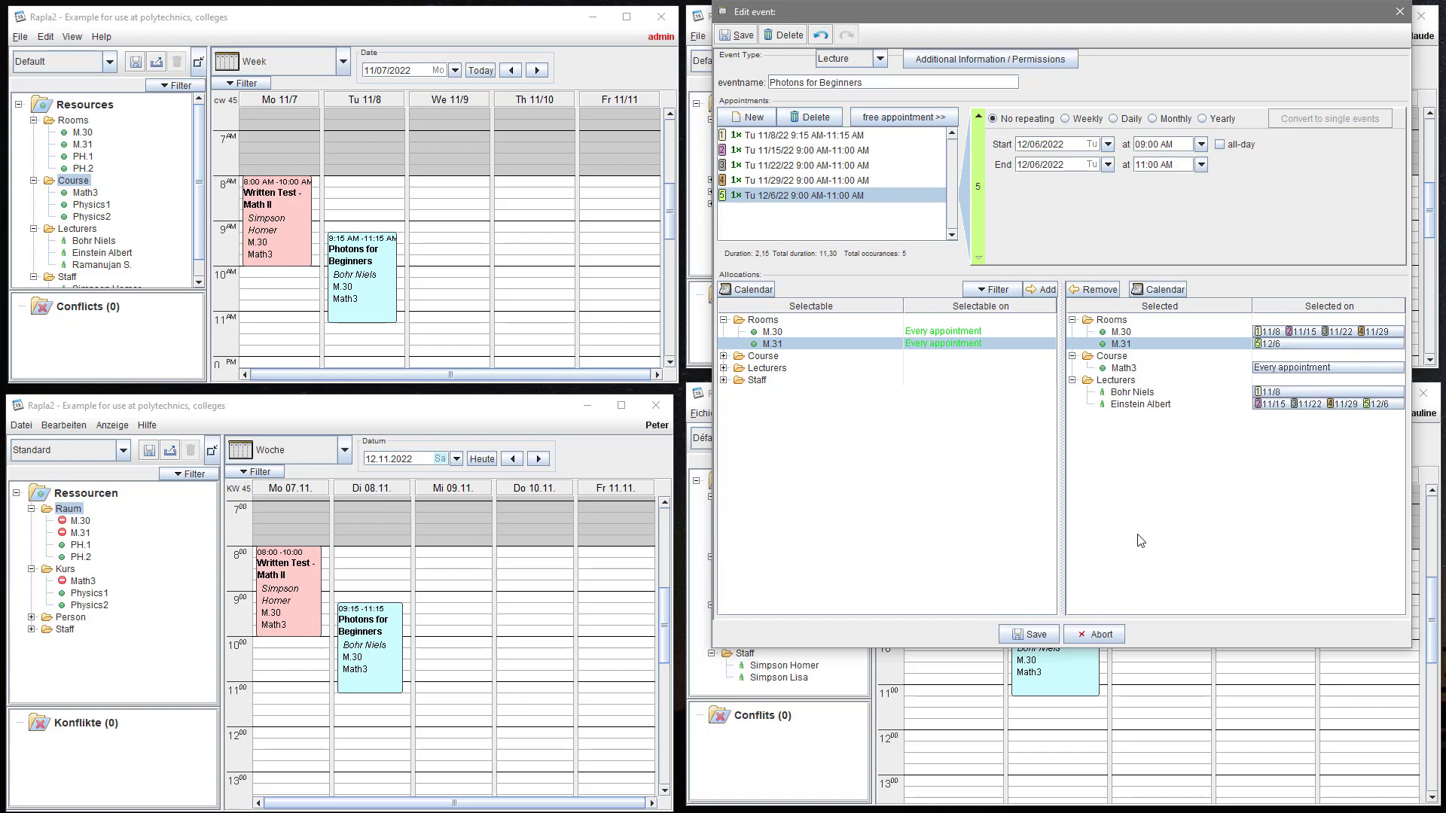
pyautogui.click(1036, 635)
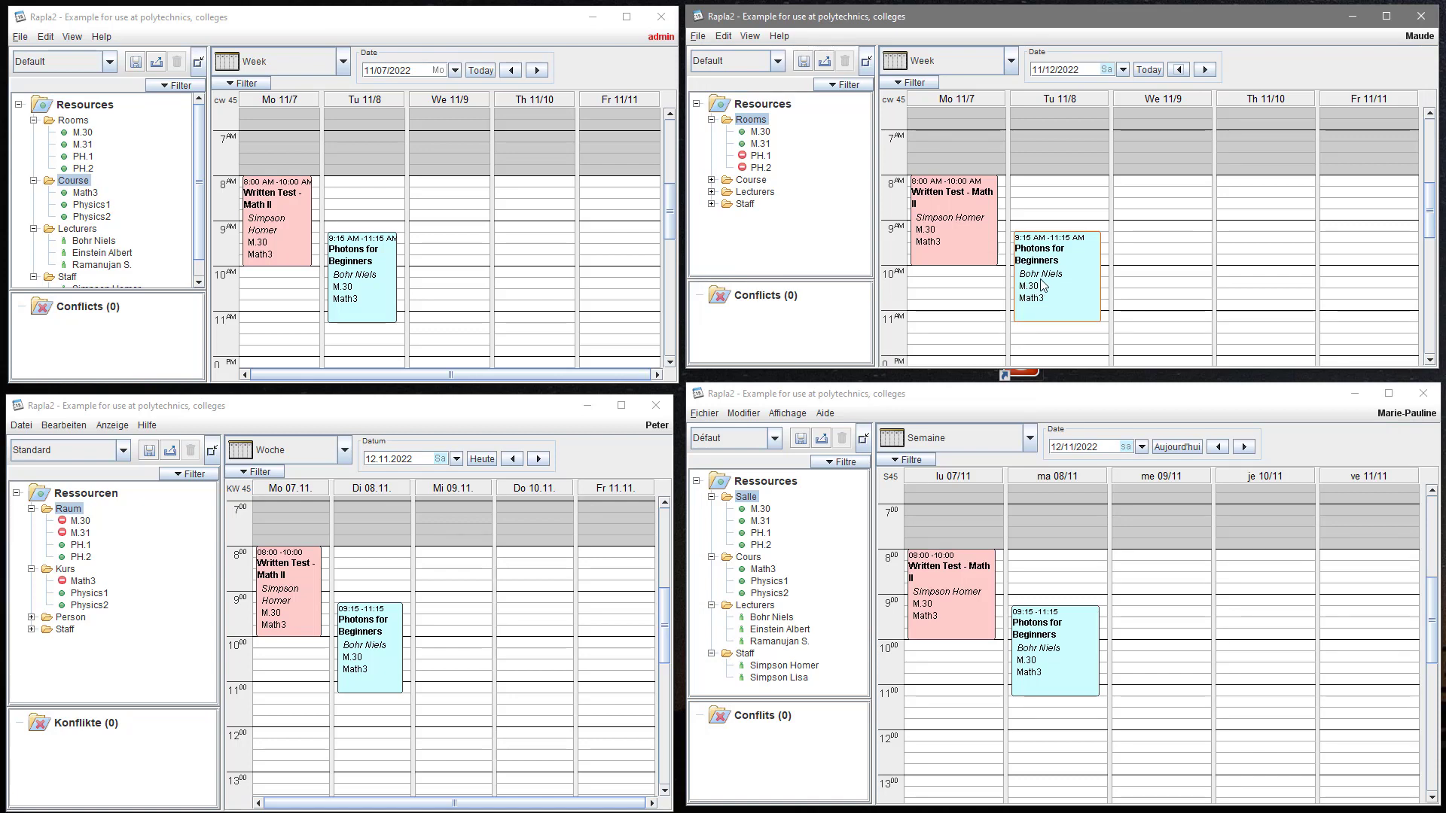
# - Advance the Math3 calendar four weeks to Mo 12/5–Fr 12/9 and enlarge its window
pyautogui.click(1204, 71)
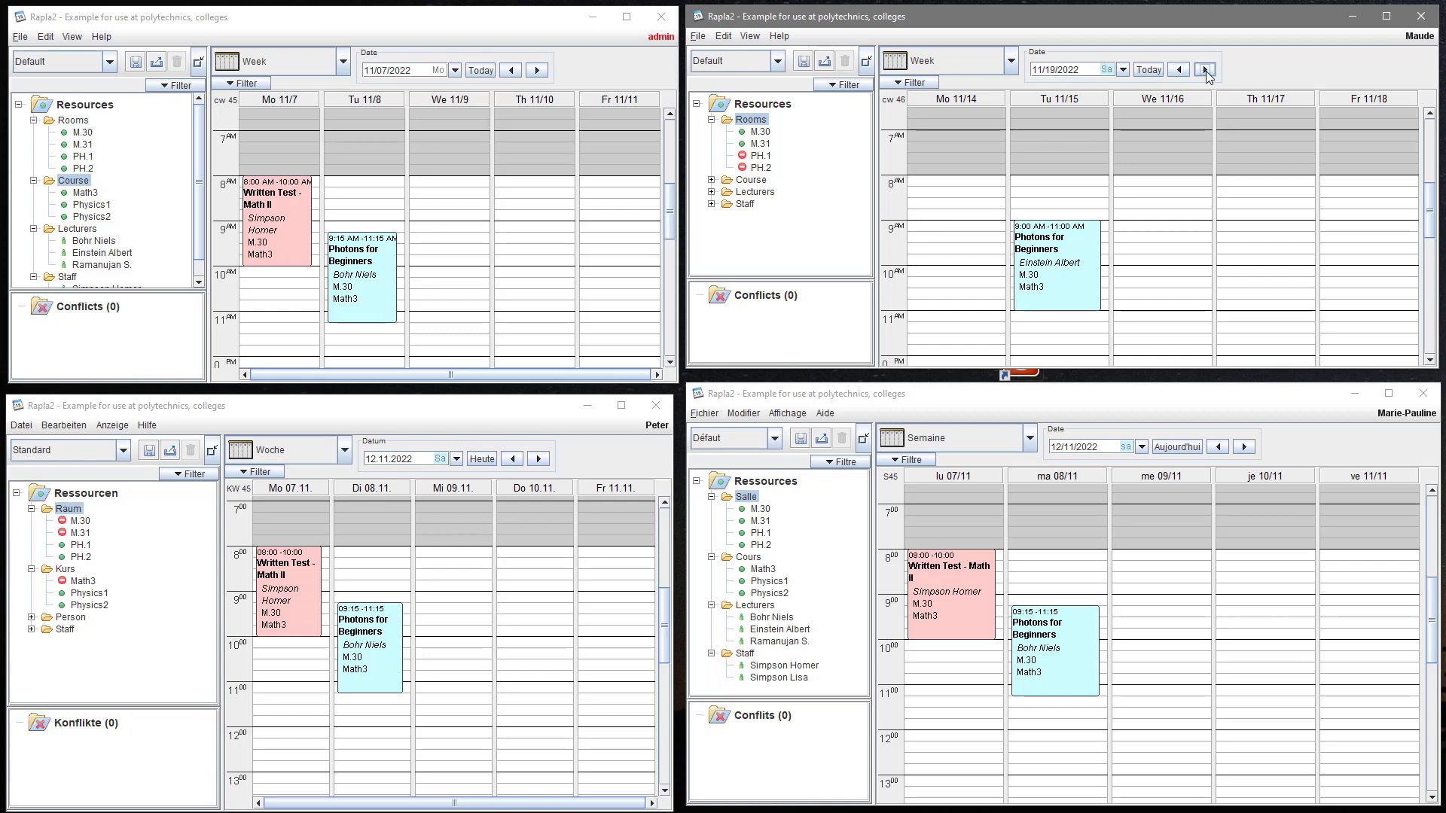
pyautogui.click(1205, 71)
pyautogui.click(1205, 71)
pyautogui.click(1205, 70)
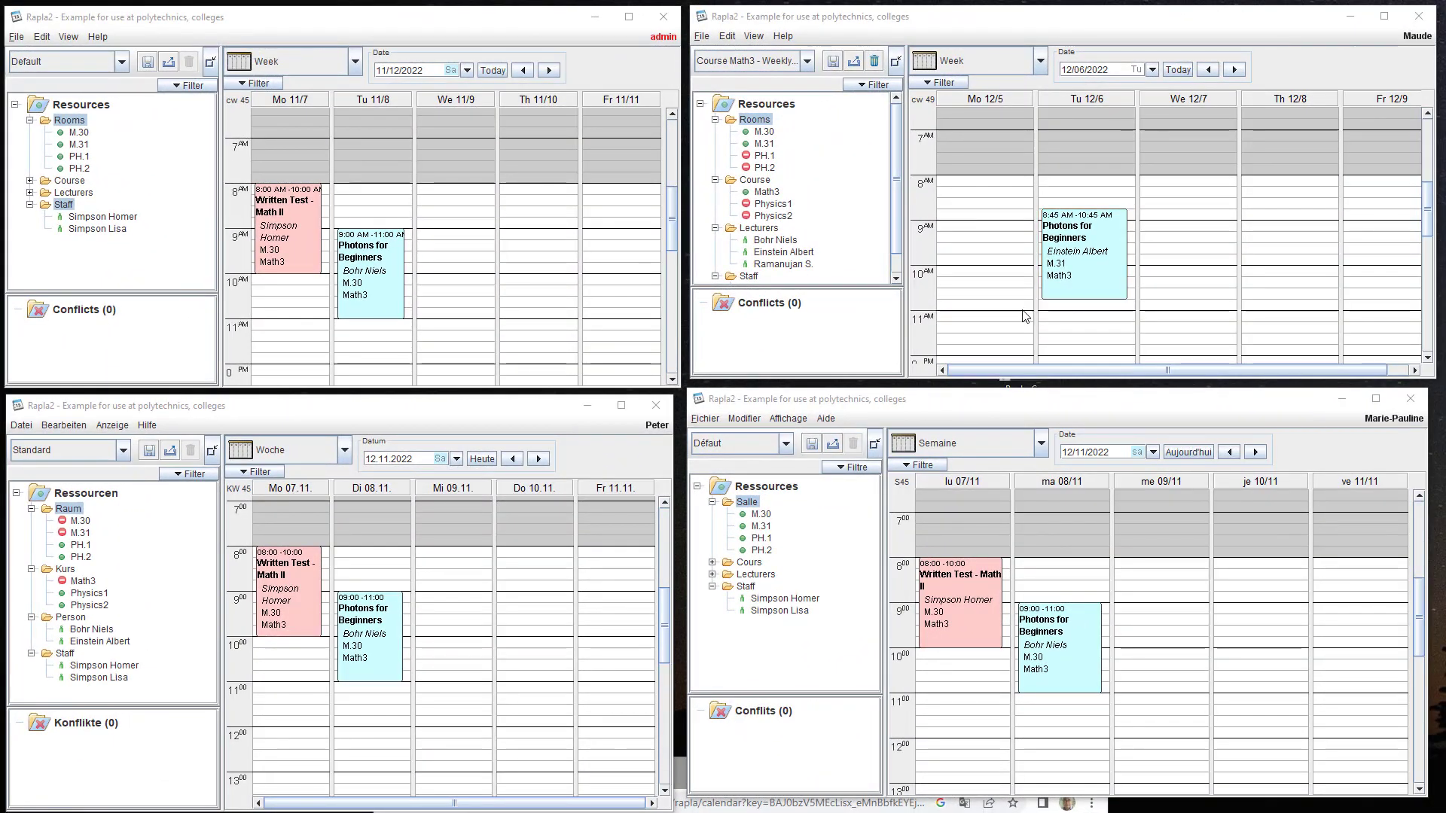
pyautogui.moveTo(687, 378); pyautogui.dragTo(296, 619)
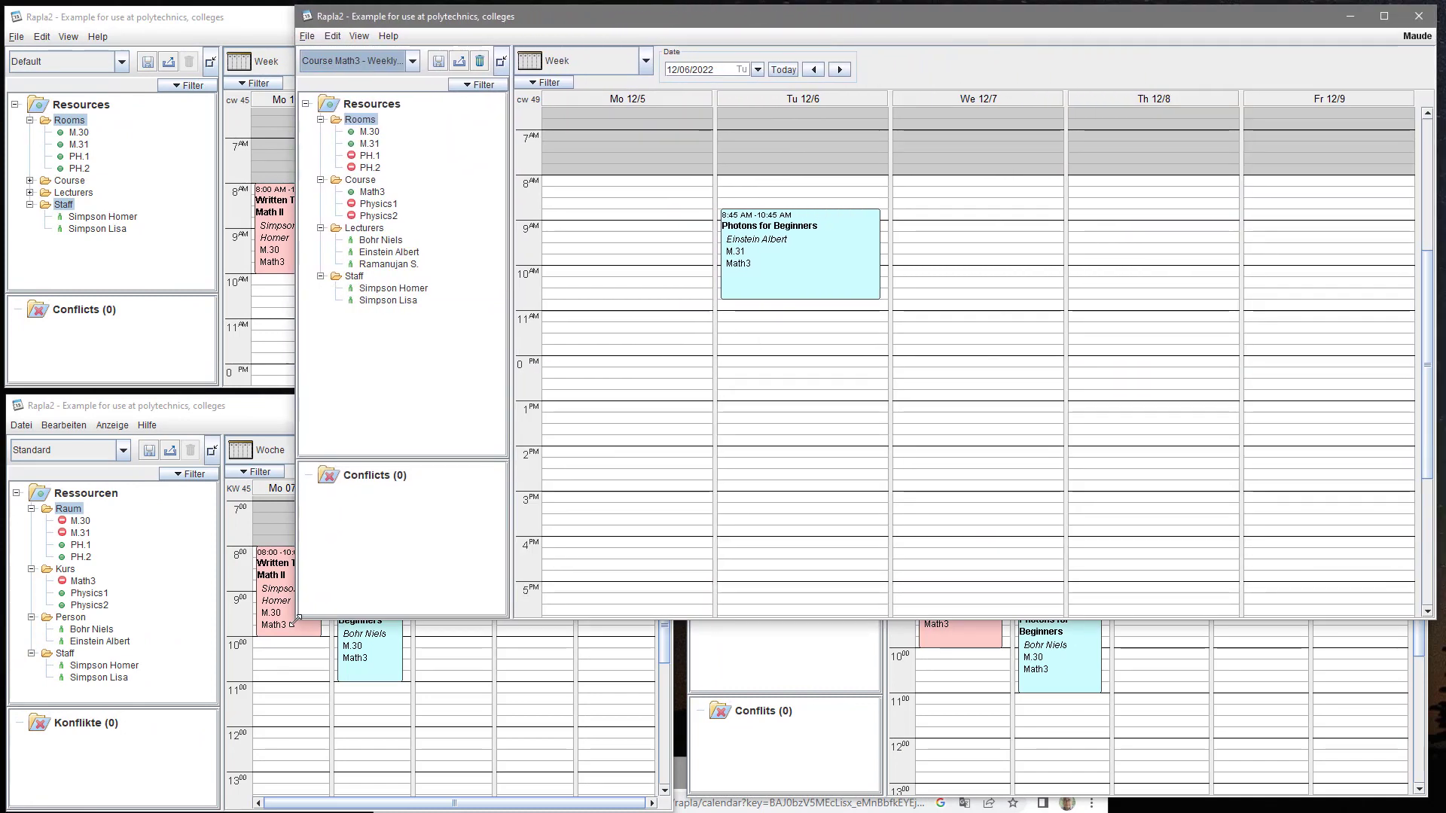
# - Switch the Math3 calendar to the Events list, then to the Appointments table
pyautogui.click(646, 64)
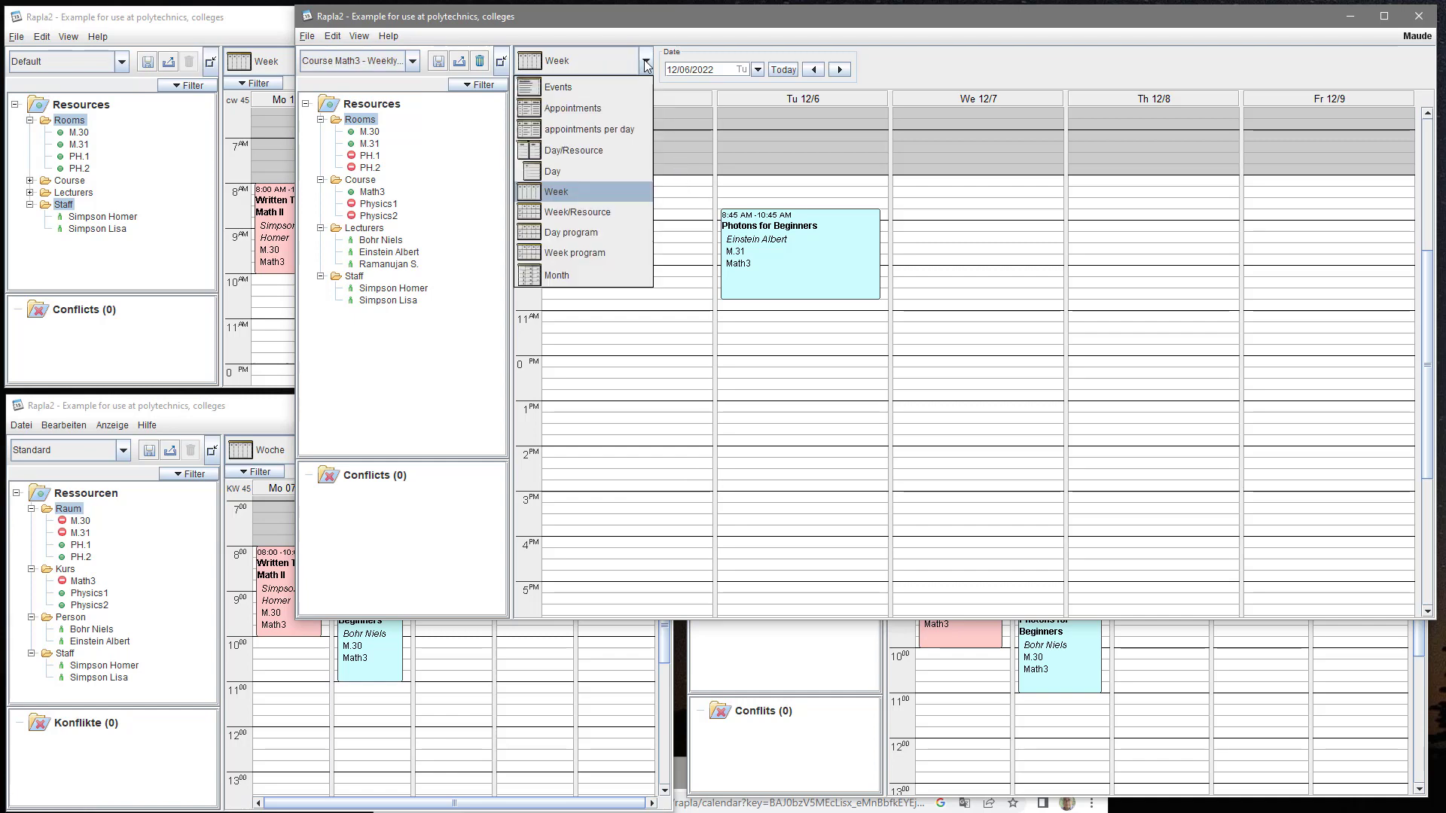
pyautogui.click(605, 88)
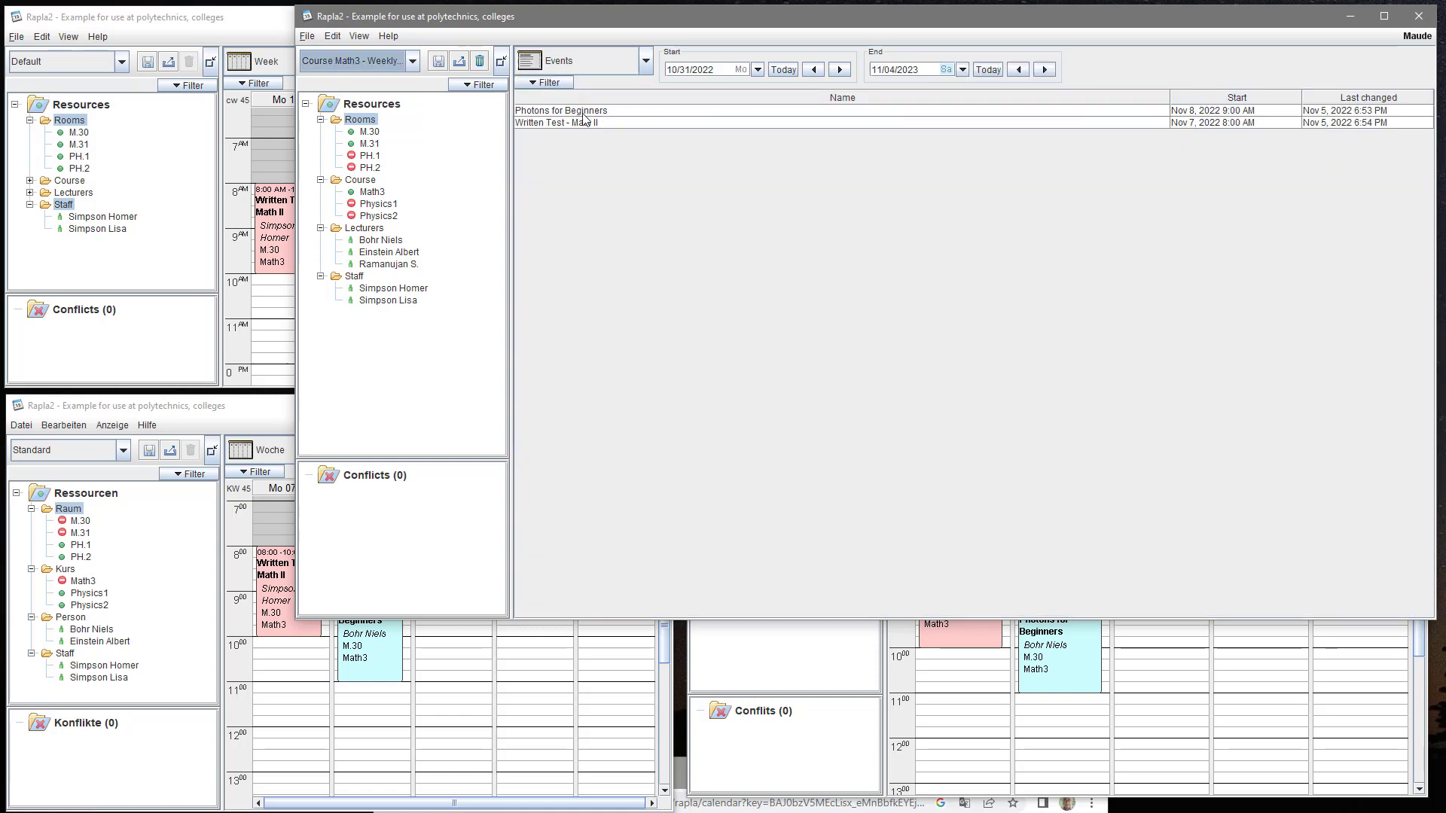
pyautogui.moveTo(603, 122)
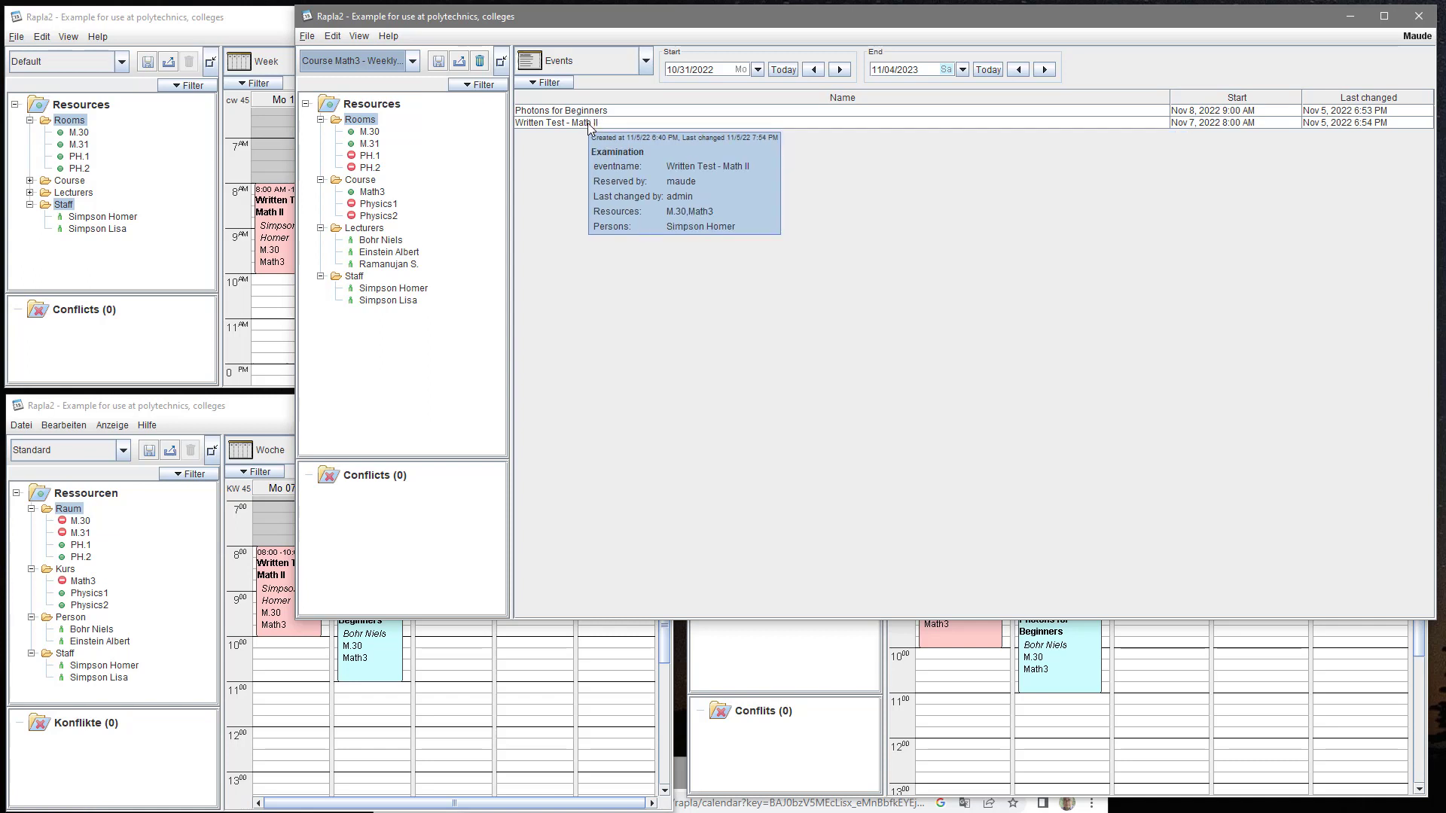
pyautogui.click(645, 60)
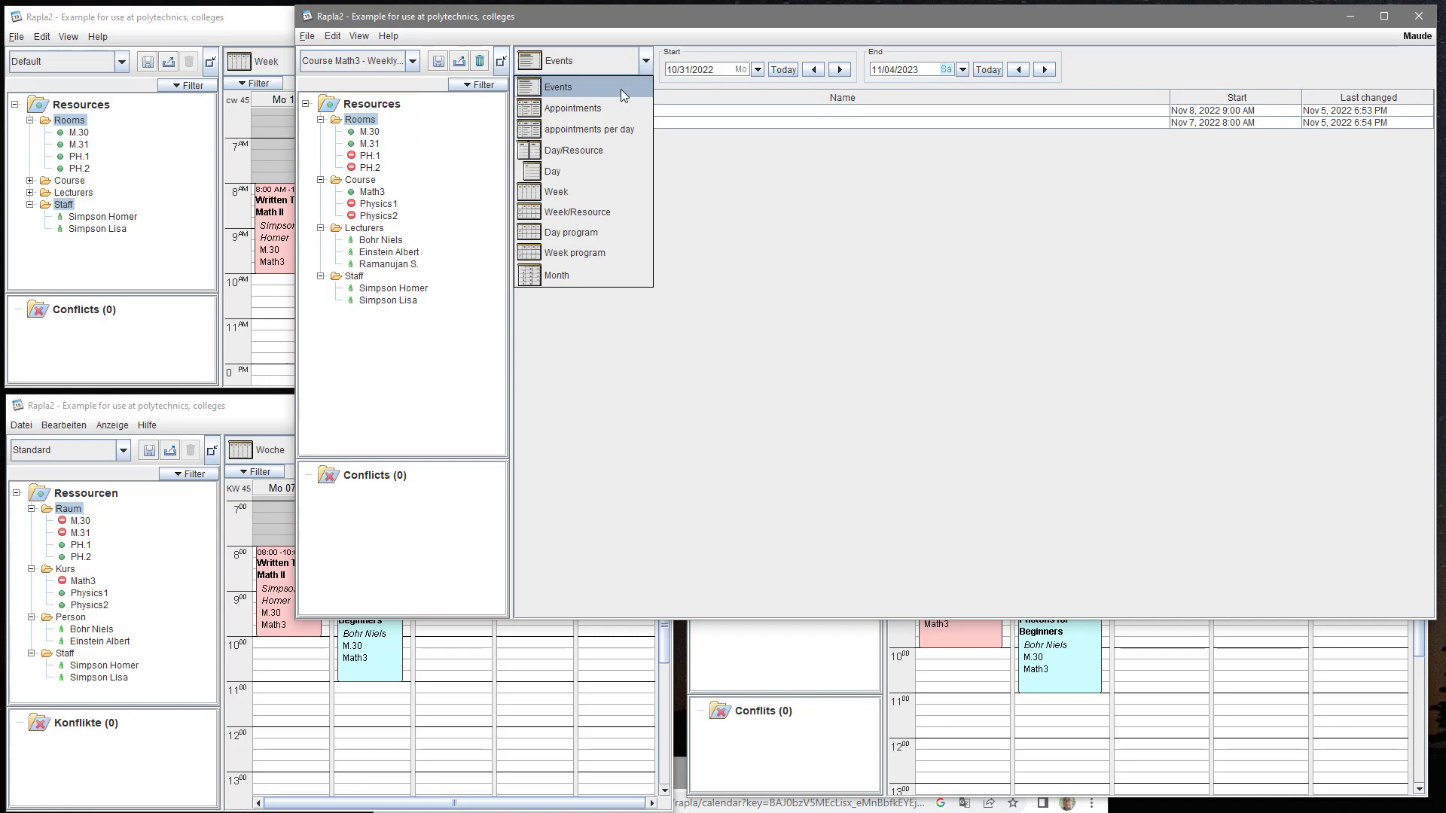
pyautogui.click(615, 106)
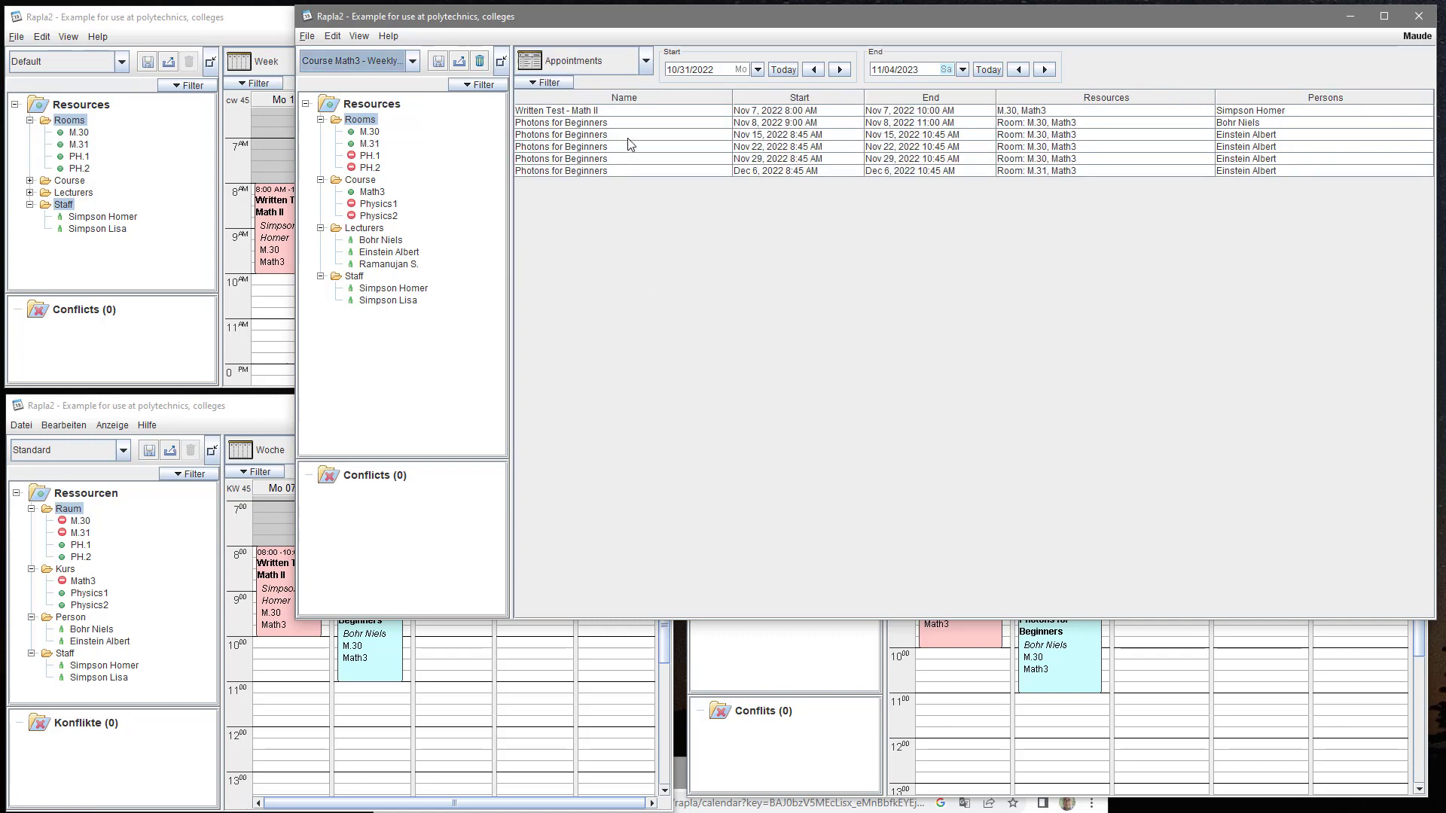
# - Group the appointments per day, then switch to the Day/Resource view for 12/06/2022
pyautogui.click(644, 66)
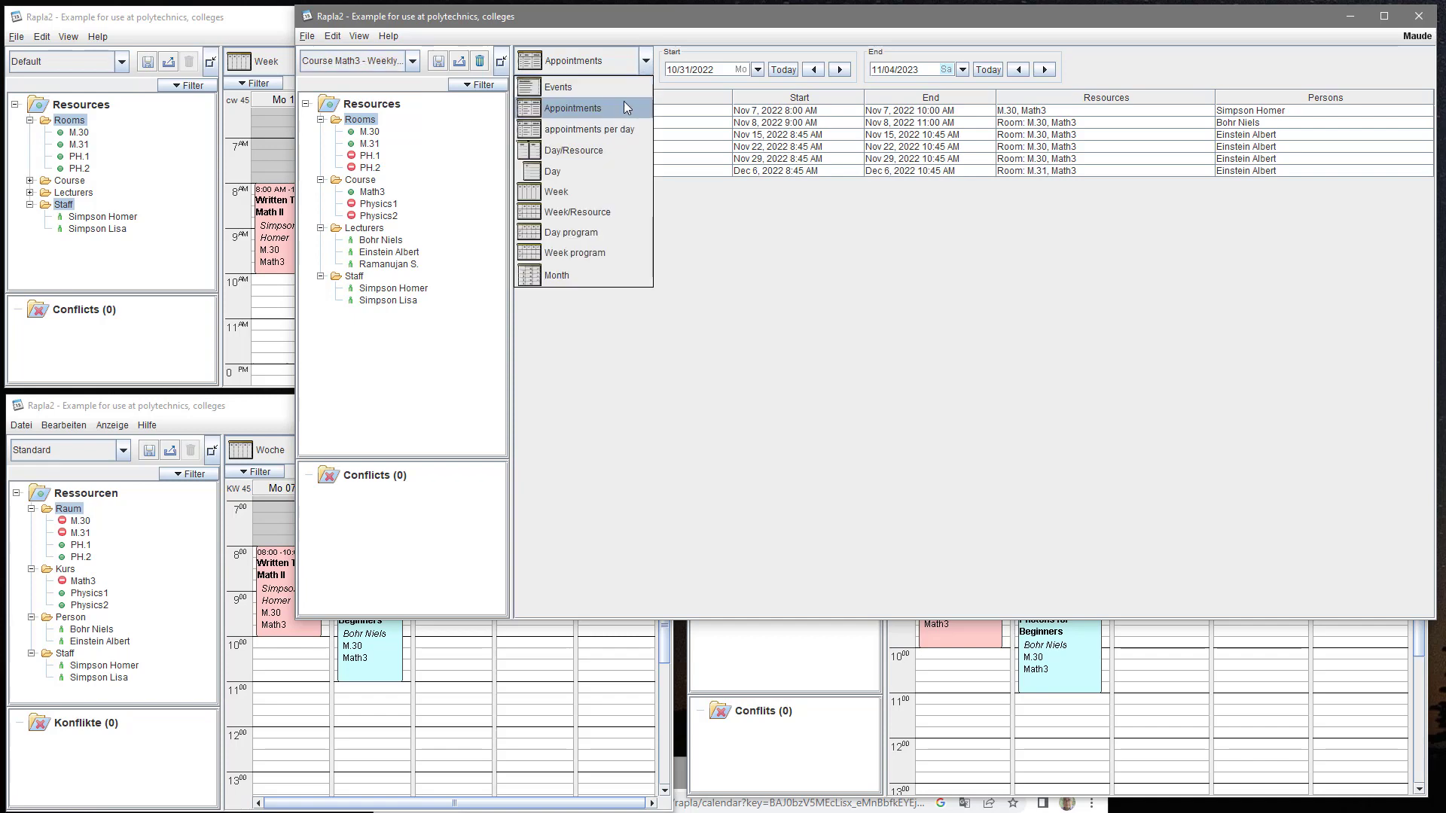
pyautogui.click(605, 134)
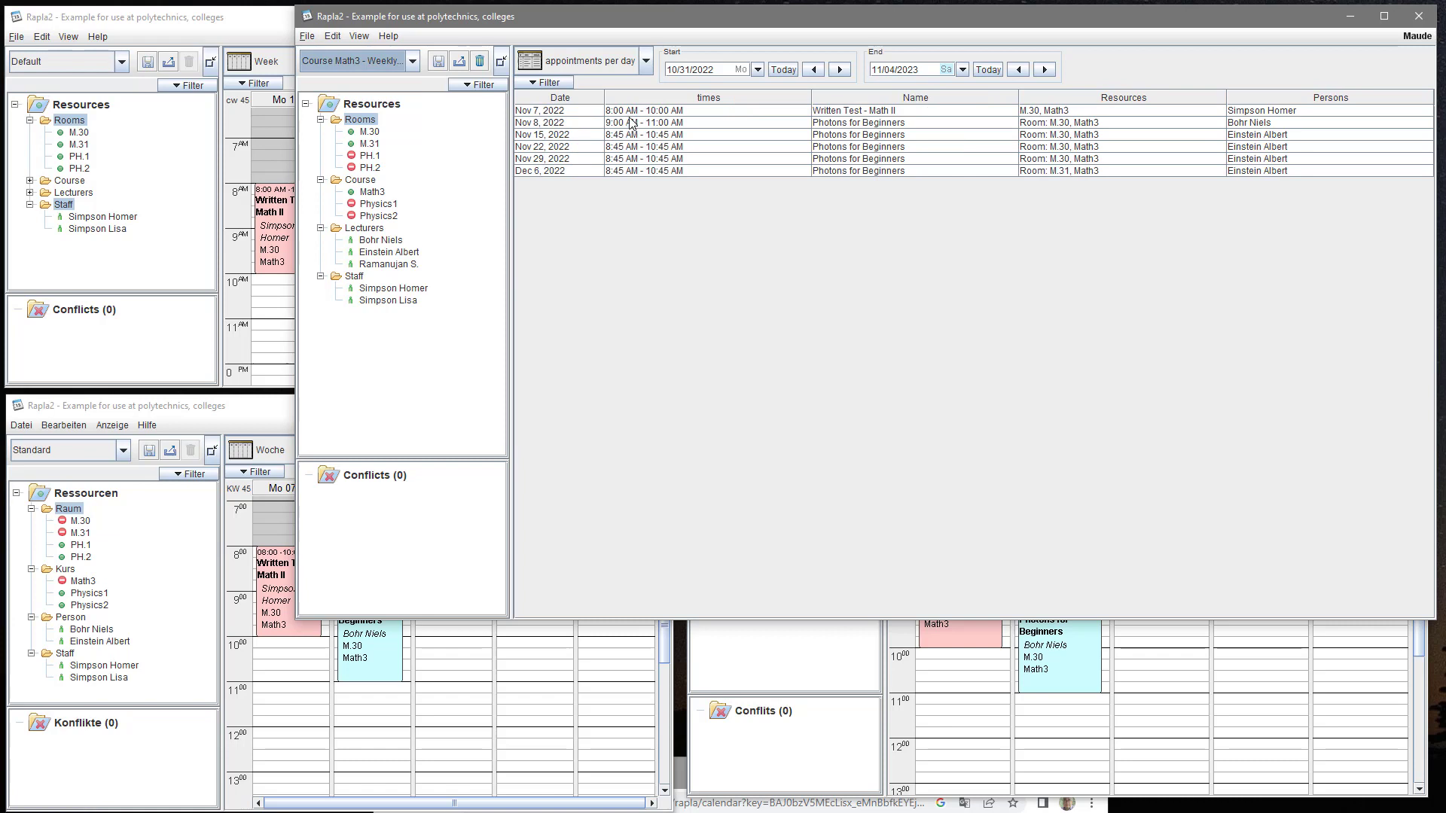
pyautogui.click(644, 63)
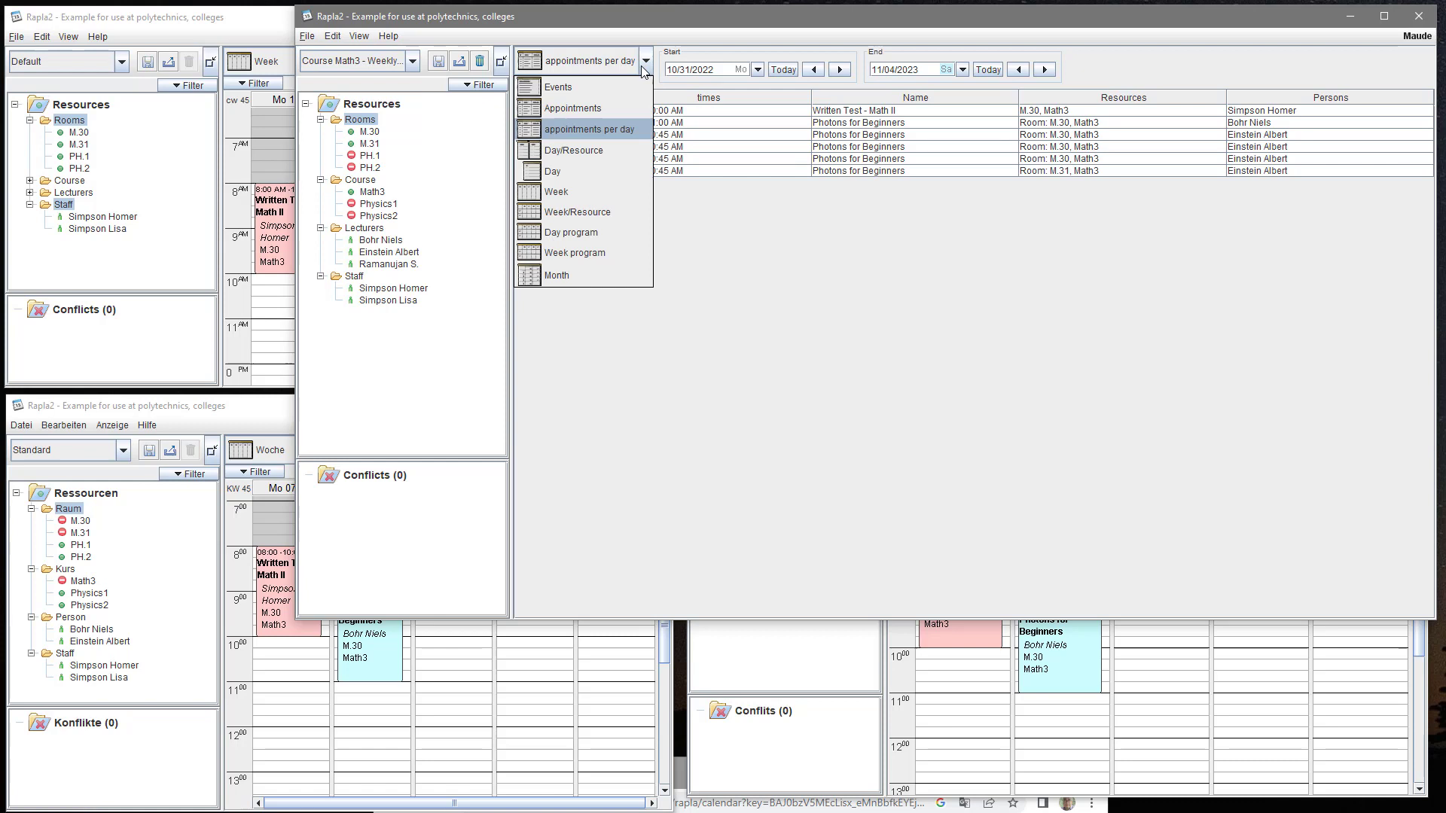
pyautogui.click(600, 151)
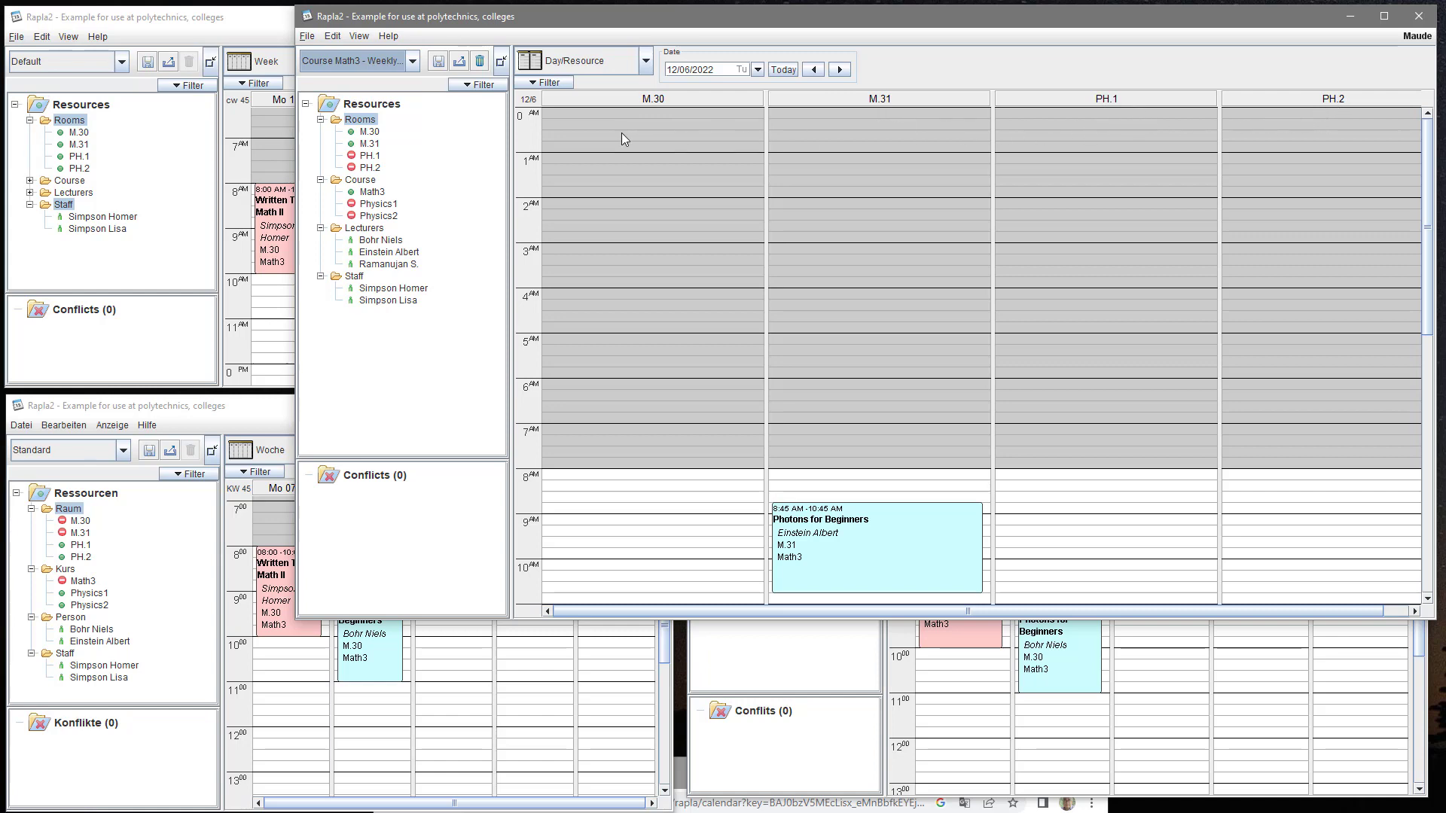
# - Select the Course folder so the Day/Resource view shows course columns instead of rooms
pyautogui.click(356, 180)
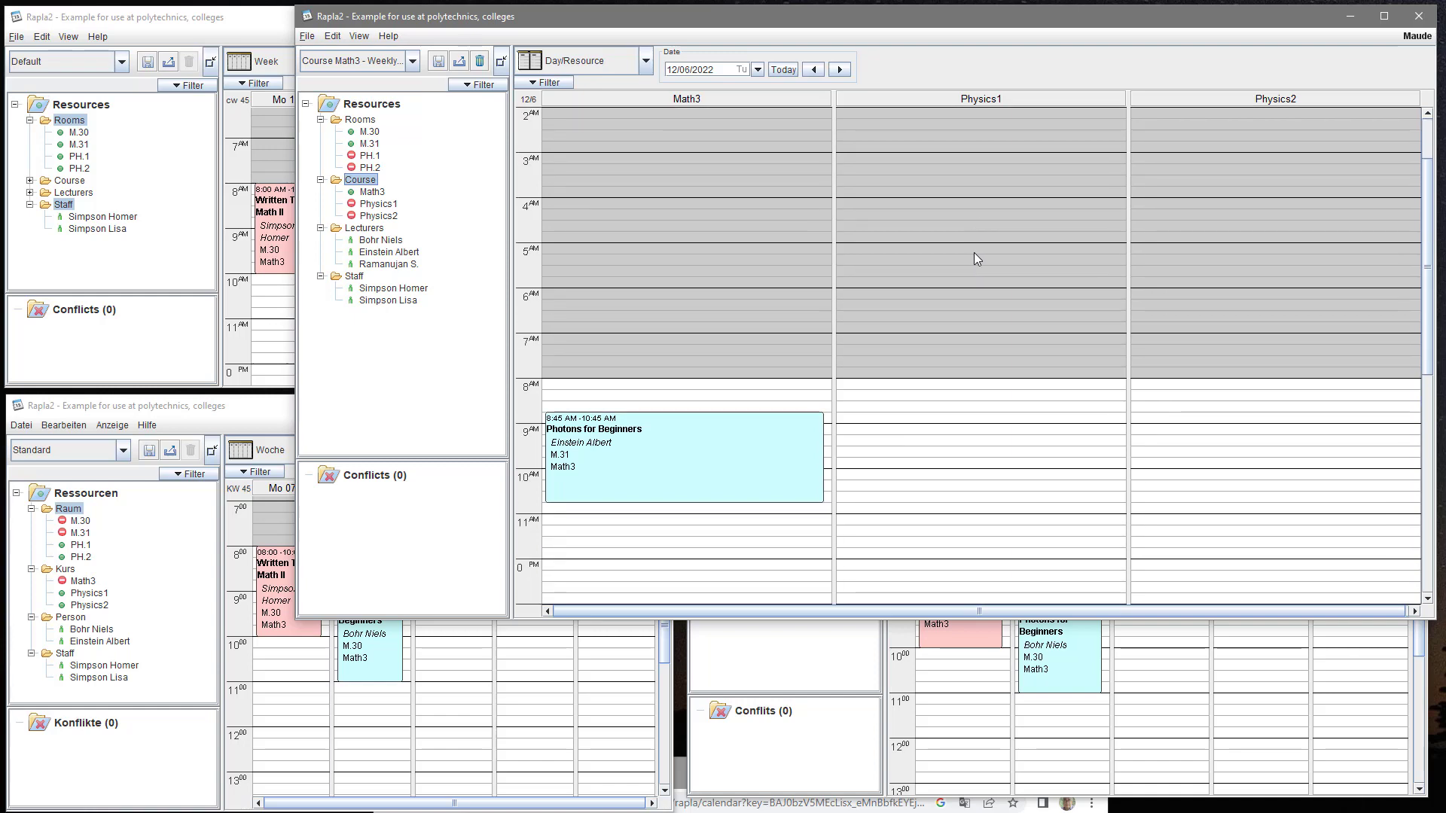
pyautogui.scroll(-1, 974, 254)
pyautogui.scroll(1, 974, 253)
pyautogui.scroll(-1, 973, 254)
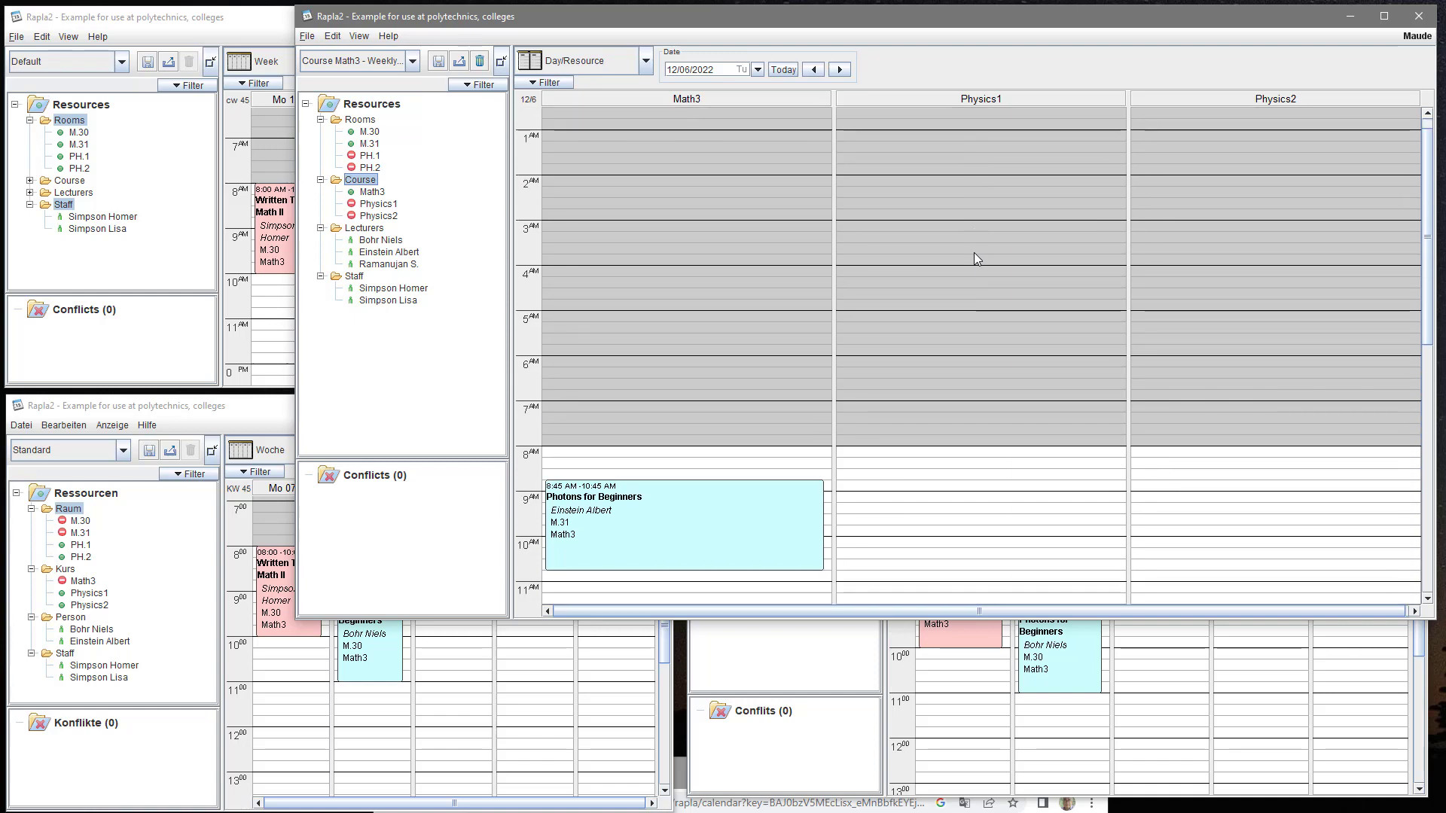
pyautogui.scroll(-4, 964, 255)
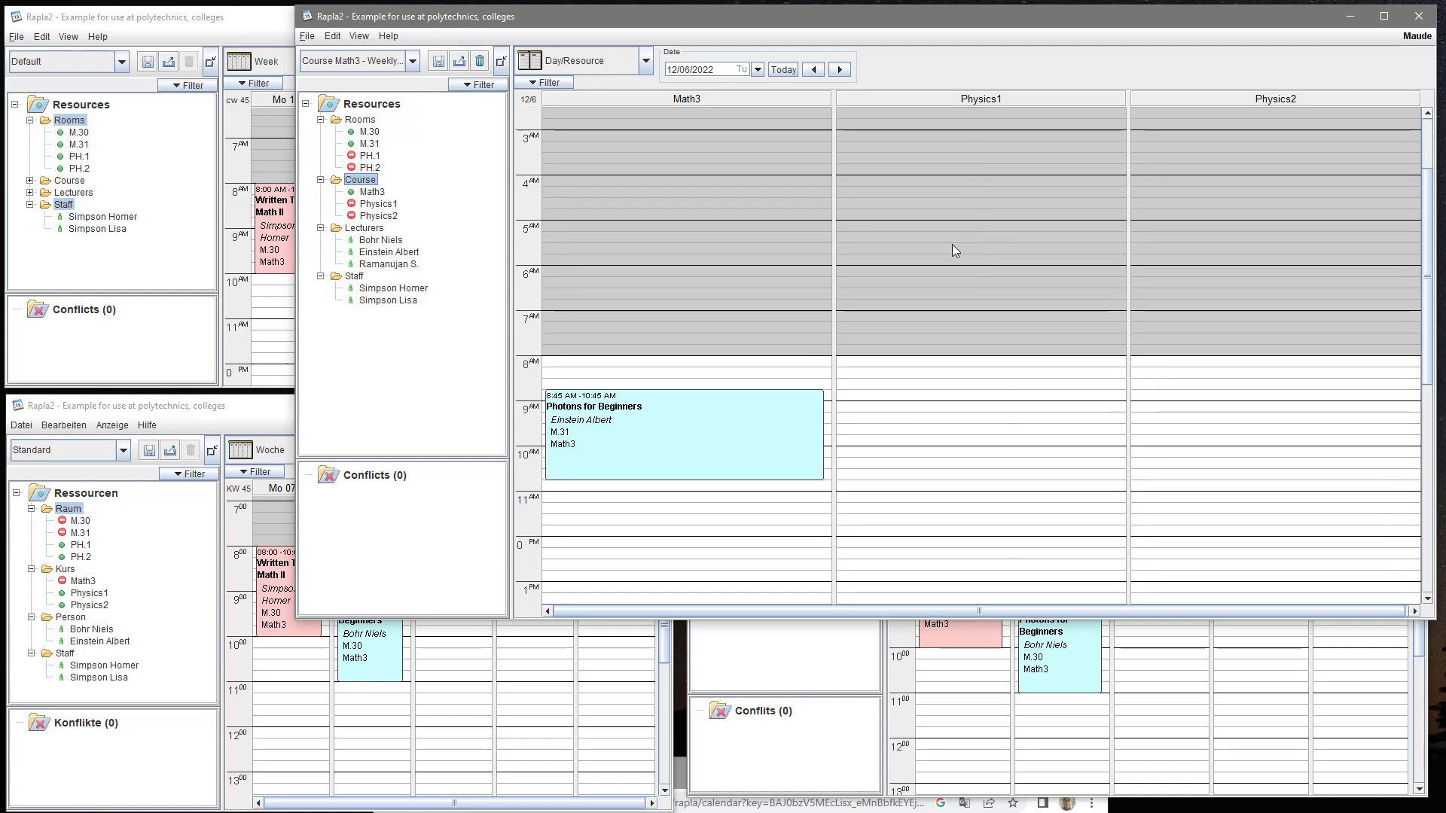
# - Try the single-day view for 12/6, then switch to Week/Resource for 12/5–12/9
pyautogui.click(645, 61)
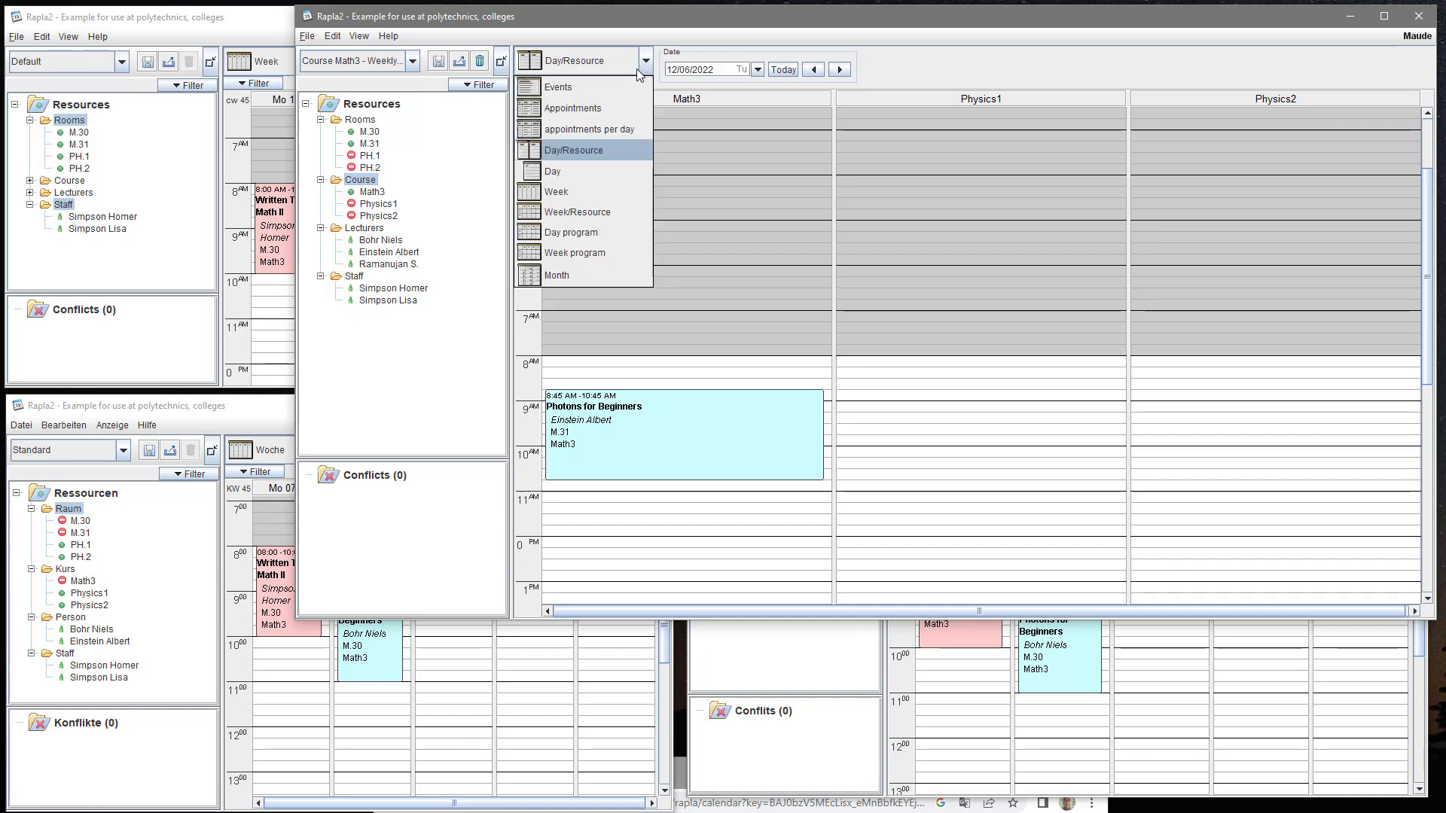
pyautogui.click(617, 174)
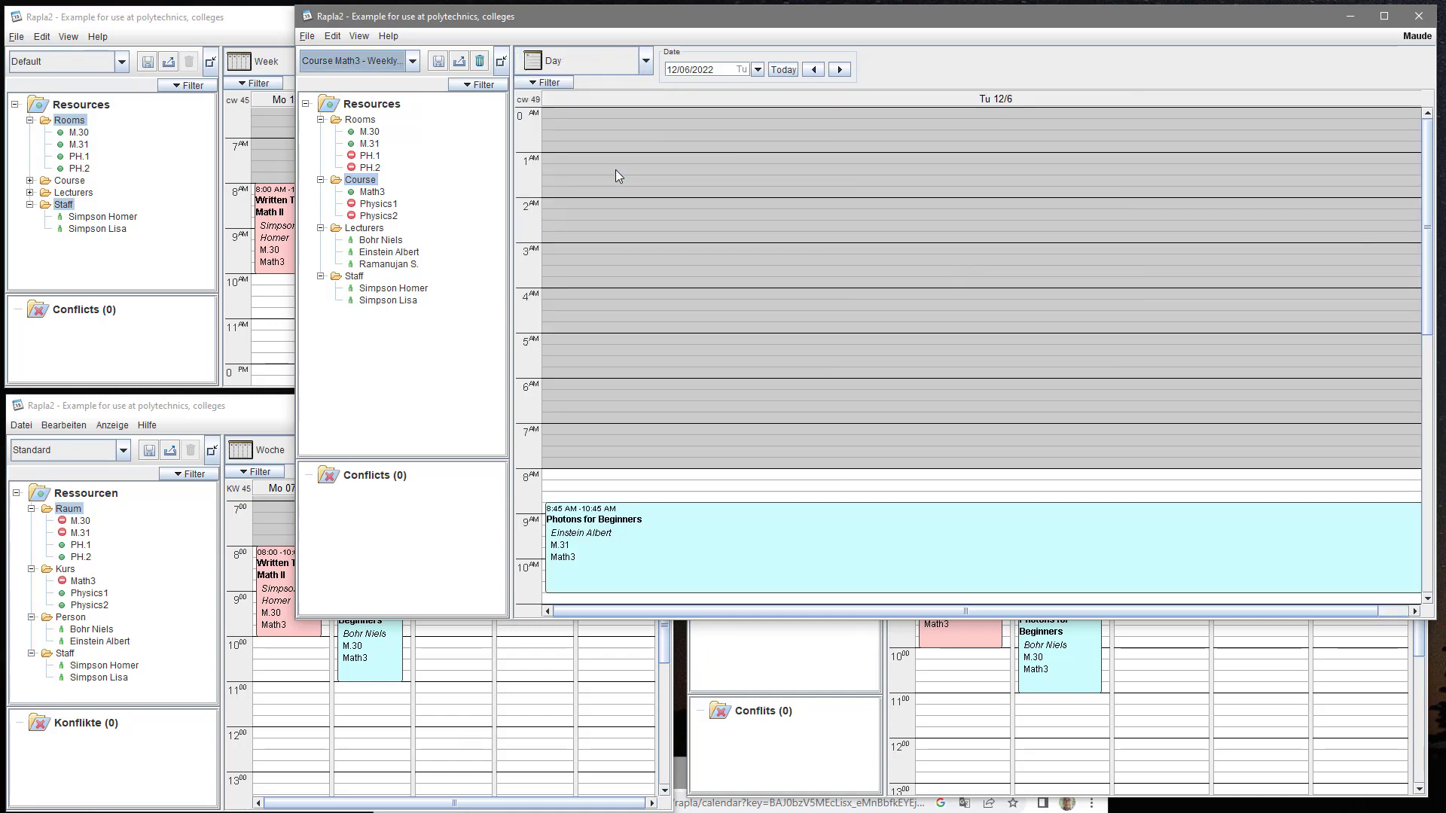
pyautogui.click(646, 61)
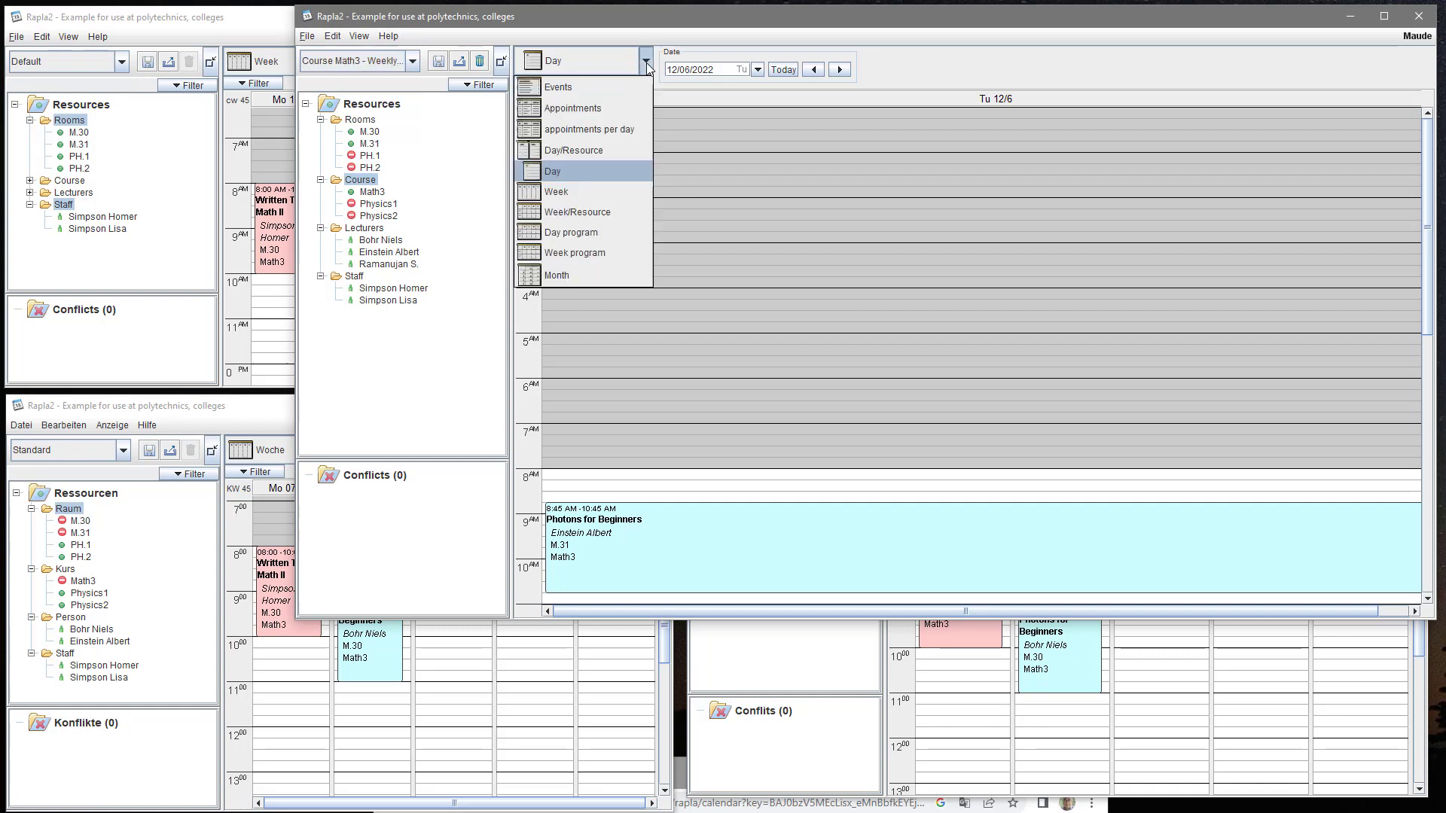
pyautogui.click(606, 212)
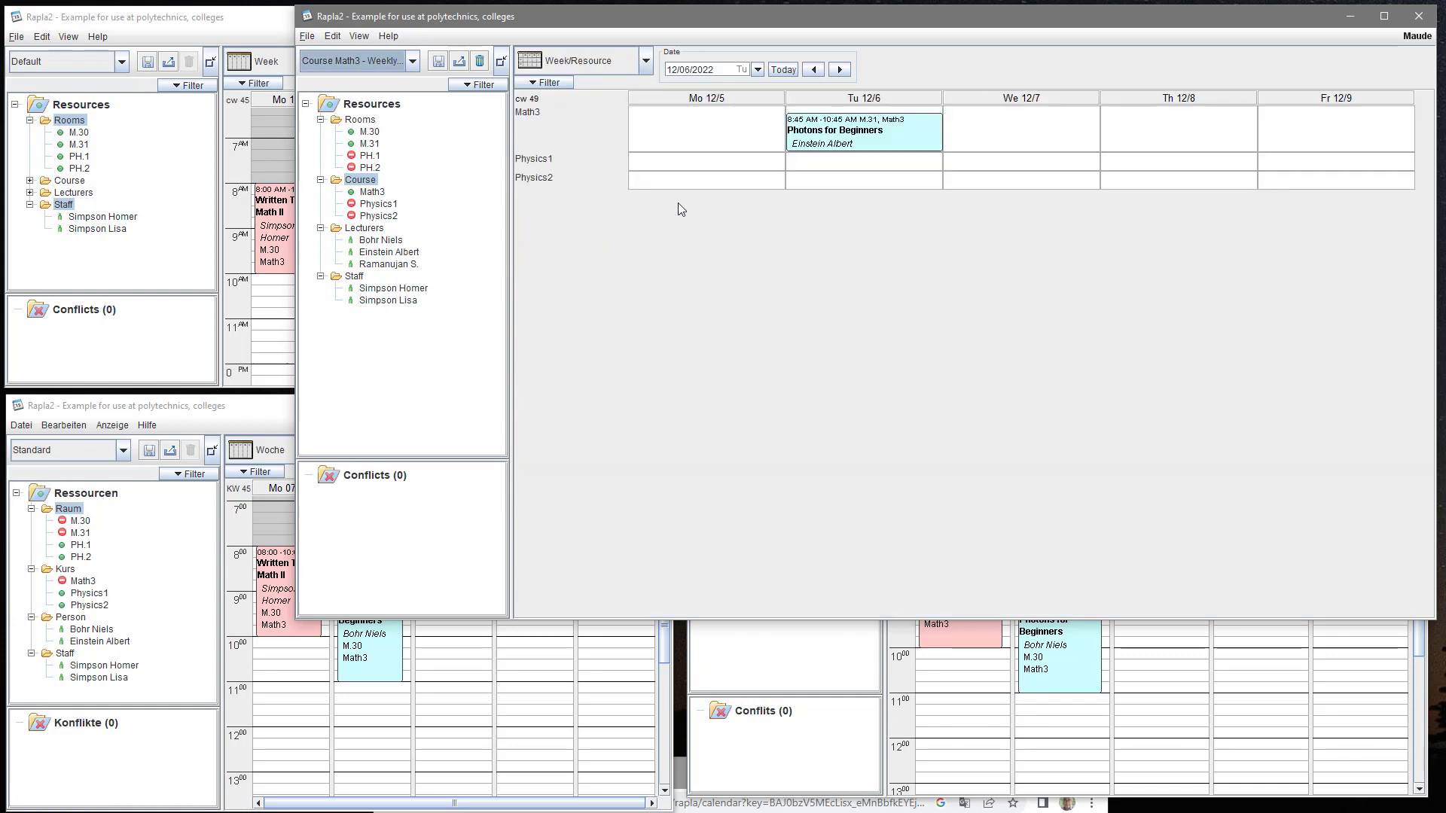
# - Cycle the view through Day program, Week program and the December 2022 Month view
pyautogui.click(643, 70)
pyautogui.click(608, 235)
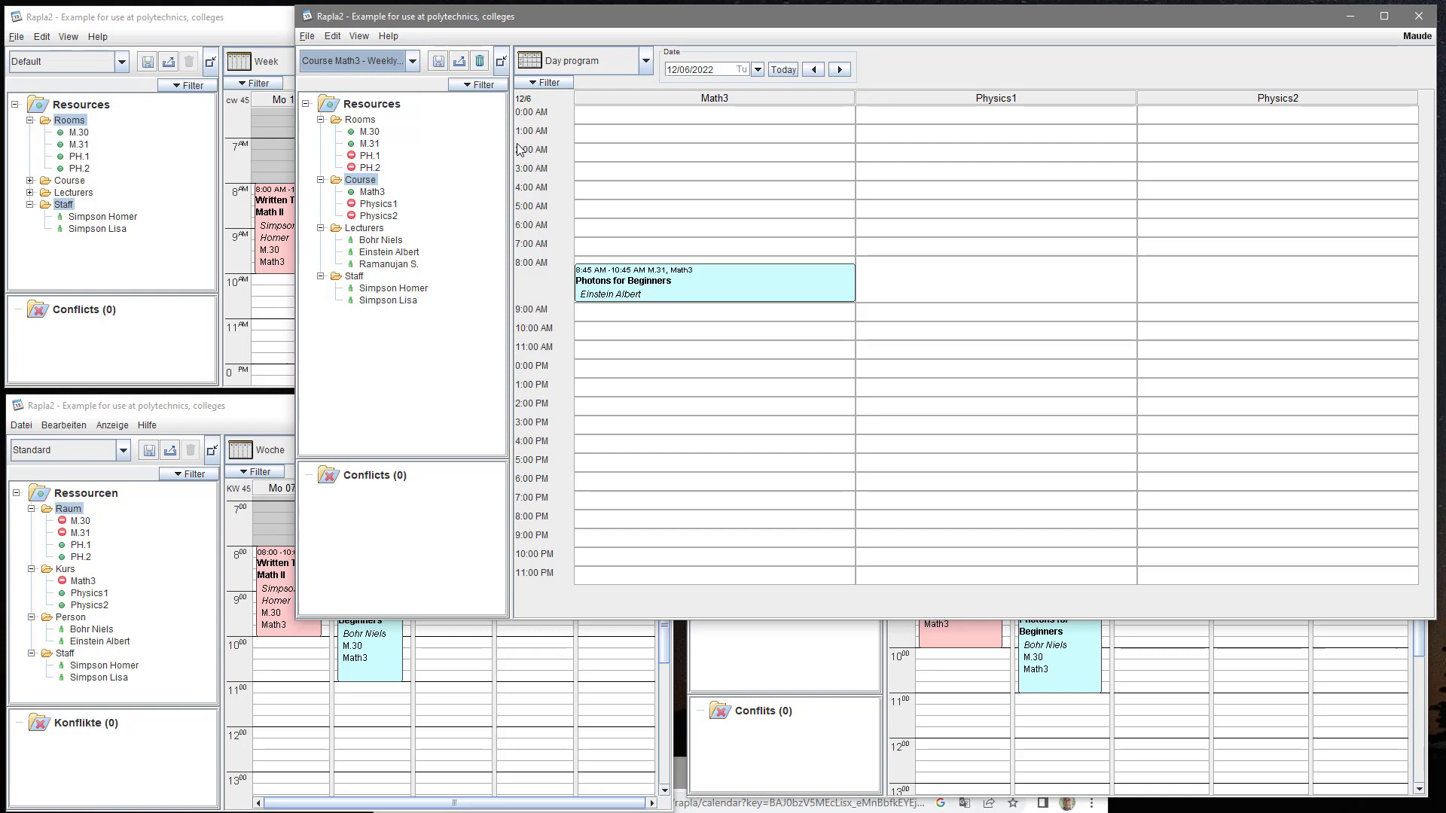
pyautogui.click(646, 60)
pyautogui.click(613, 246)
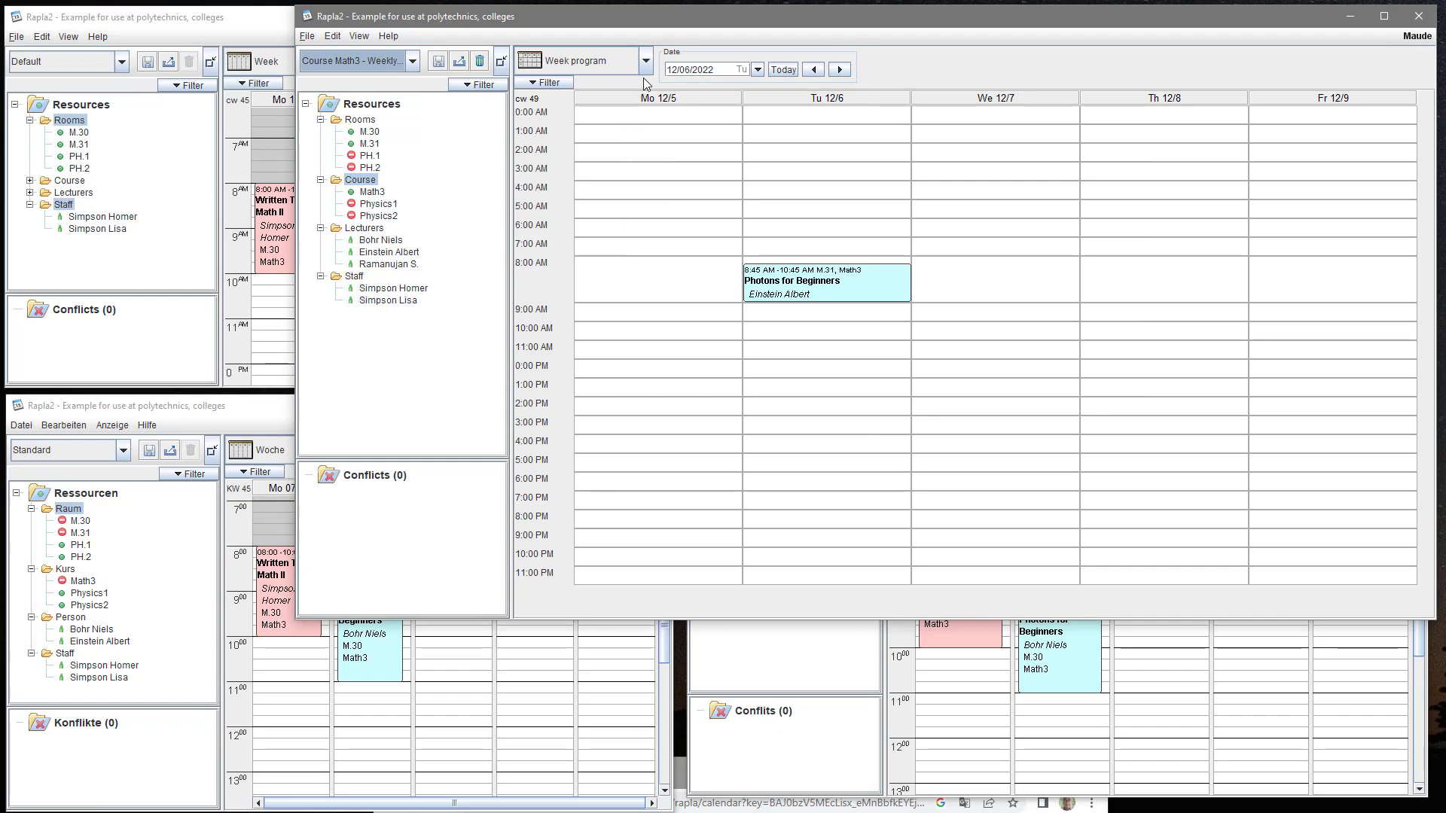
pyautogui.click(645, 61)
pyautogui.click(616, 279)
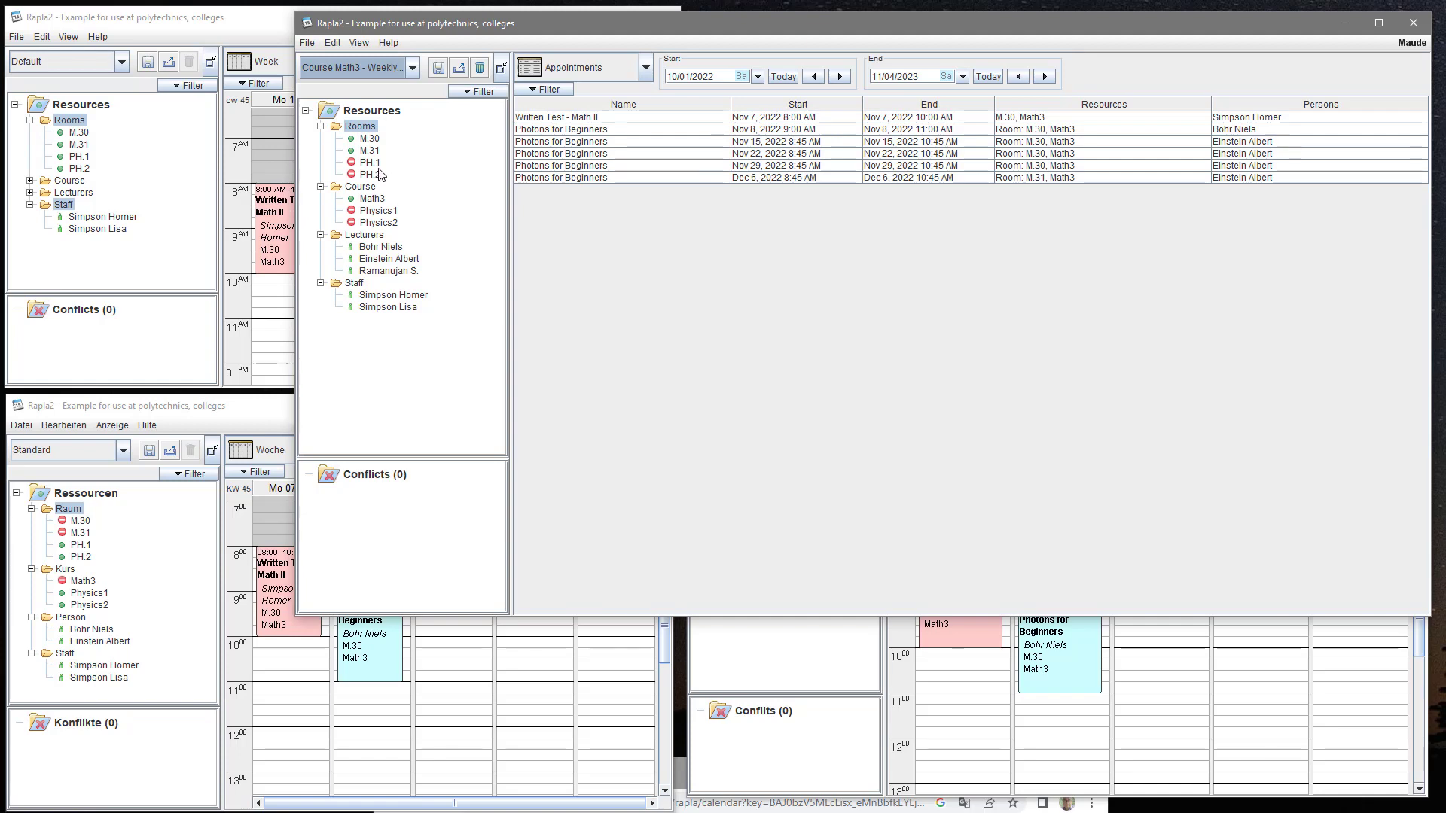
# - Add a resource filter rule for rooms whose name starts with 'M.'
pyautogui.click(475, 92)
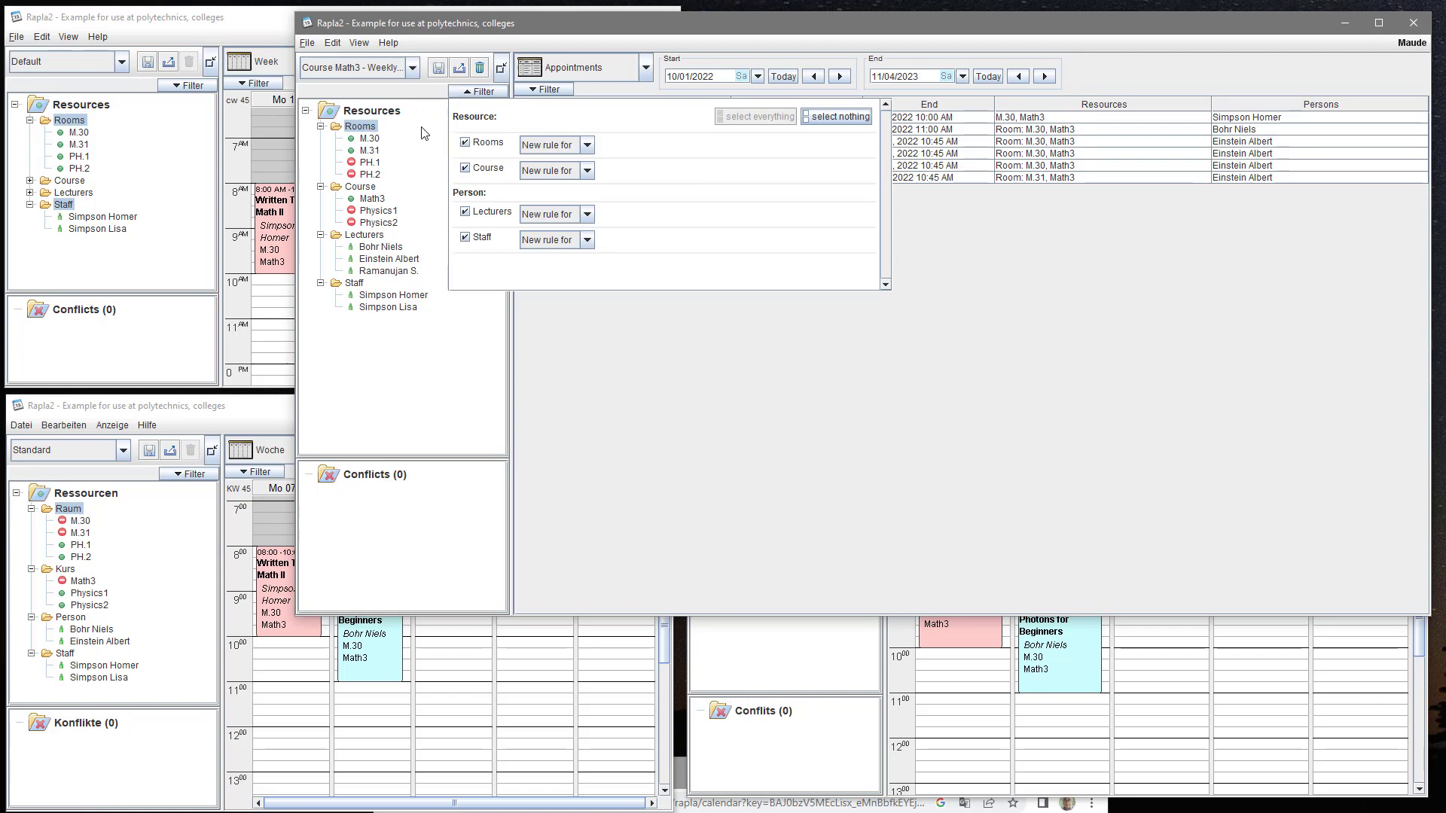
pyautogui.click(587, 146)
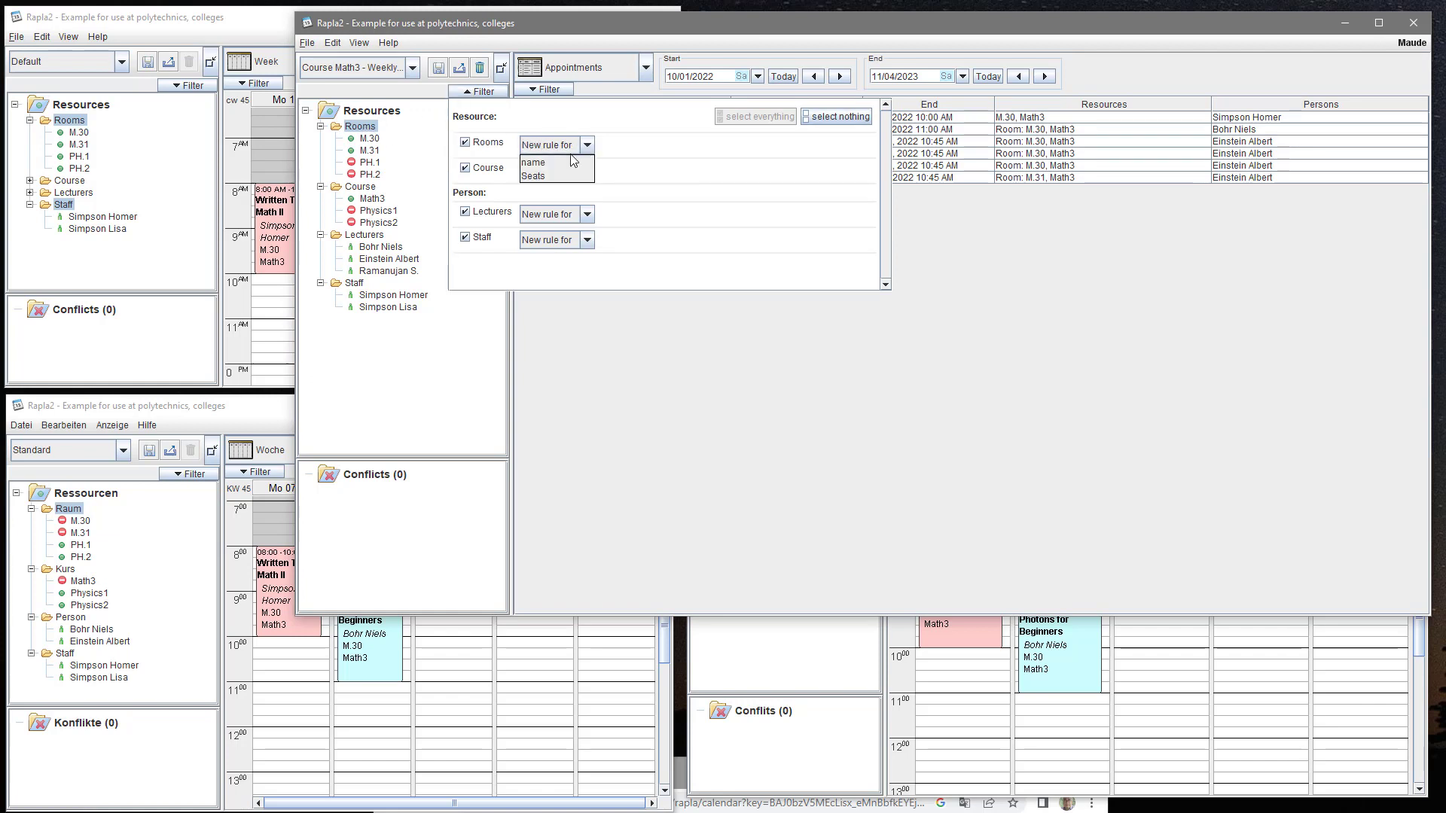
pyautogui.click(567, 163)
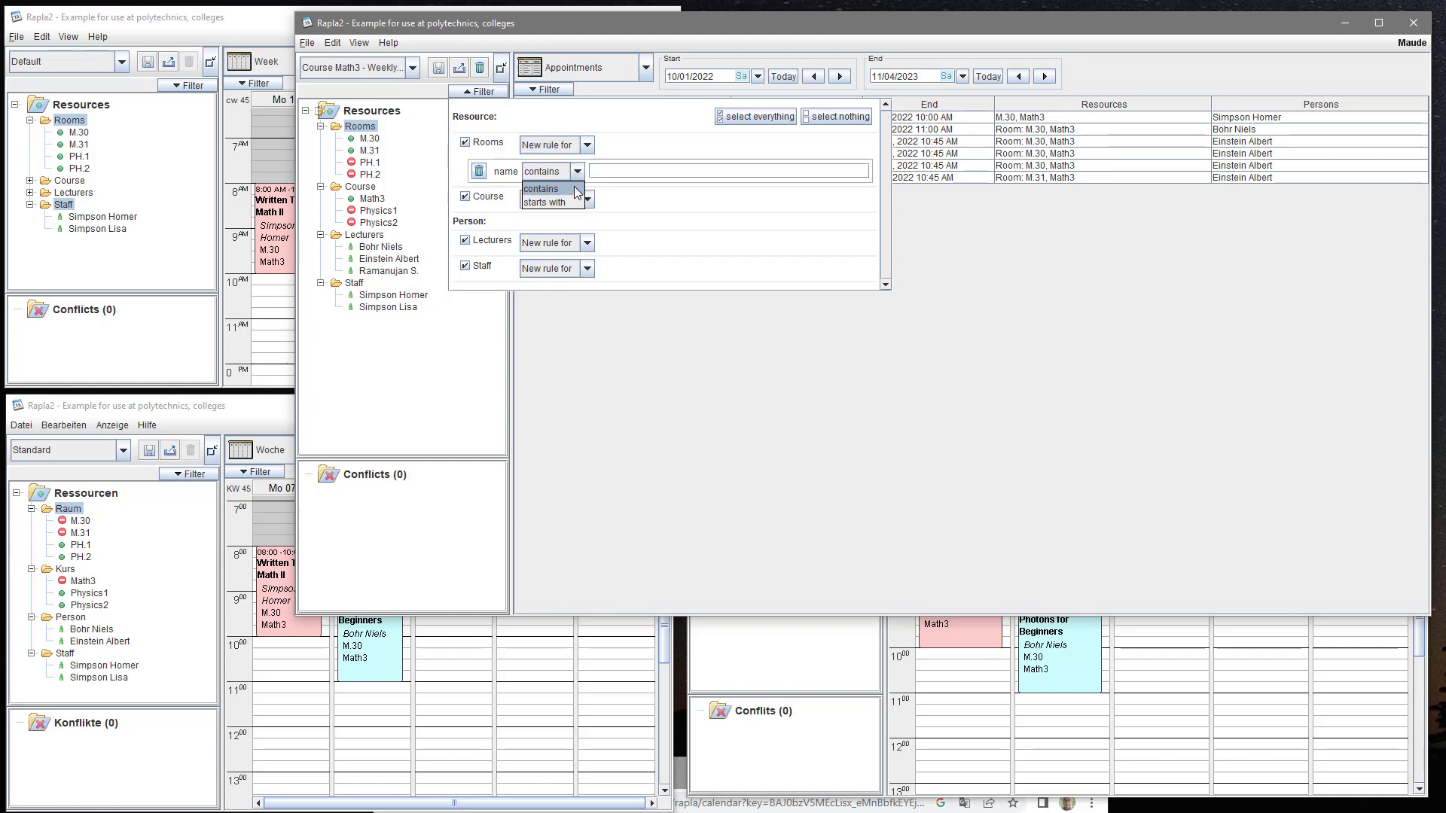
pyautogui.click(570, 200)
pyautogui.click(610, 173)
pyautogui.write('M')
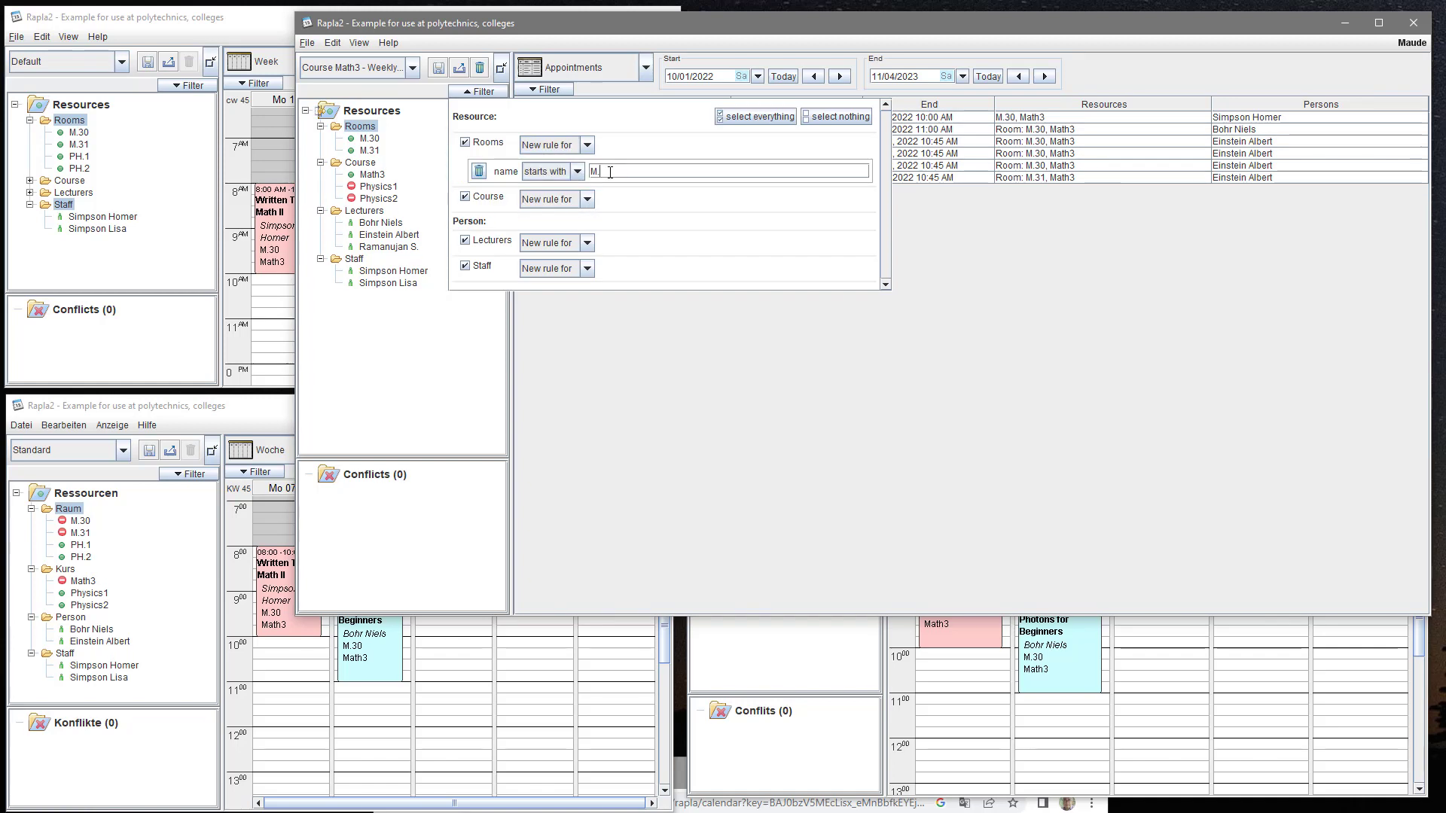
pyautogui.write('.')
pyautogui.click(479, 91)
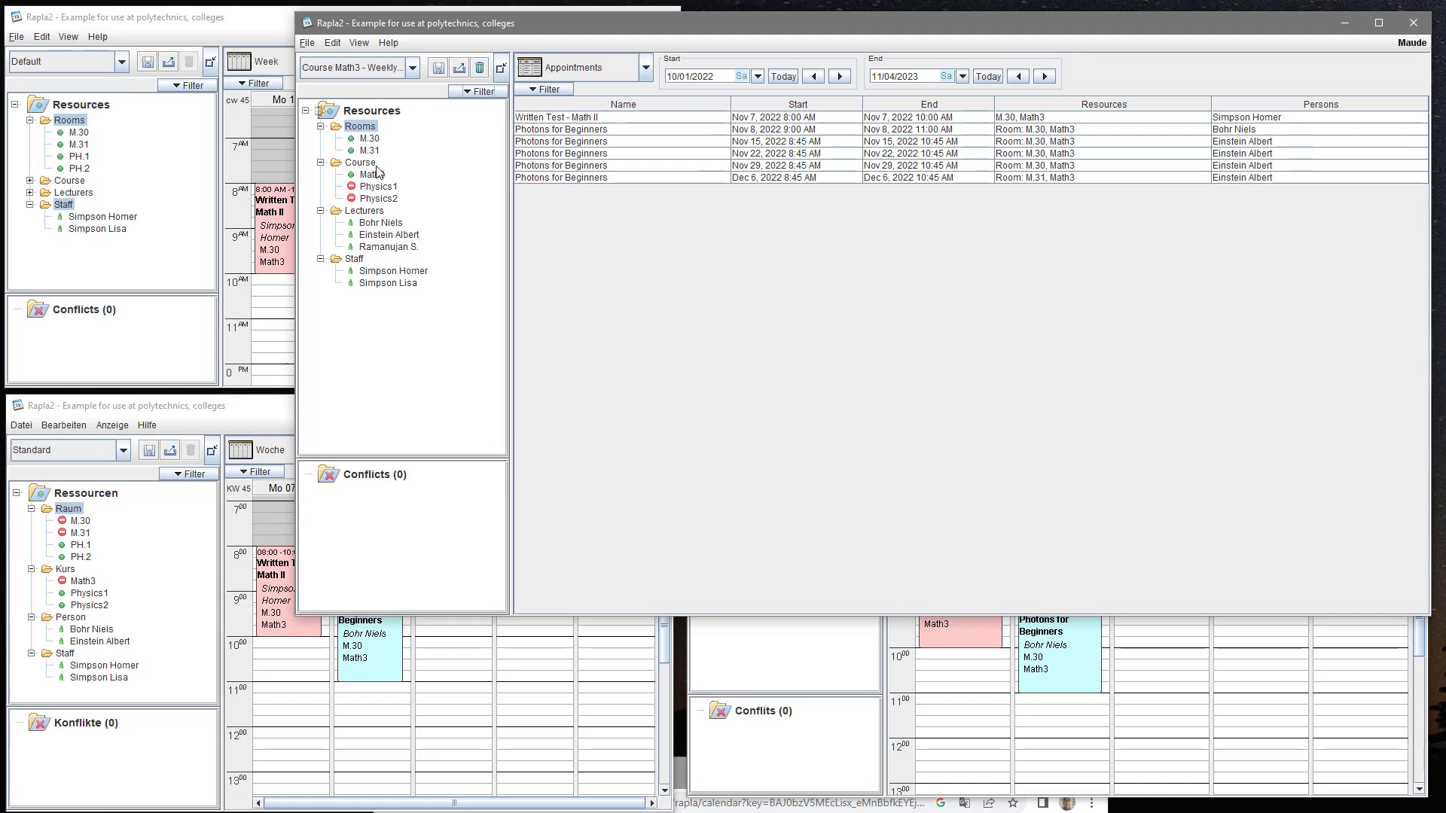
# - Add a Course filter rule 'Name starts with M' and bring up the event type filter
pyautogui.click(468, 92)
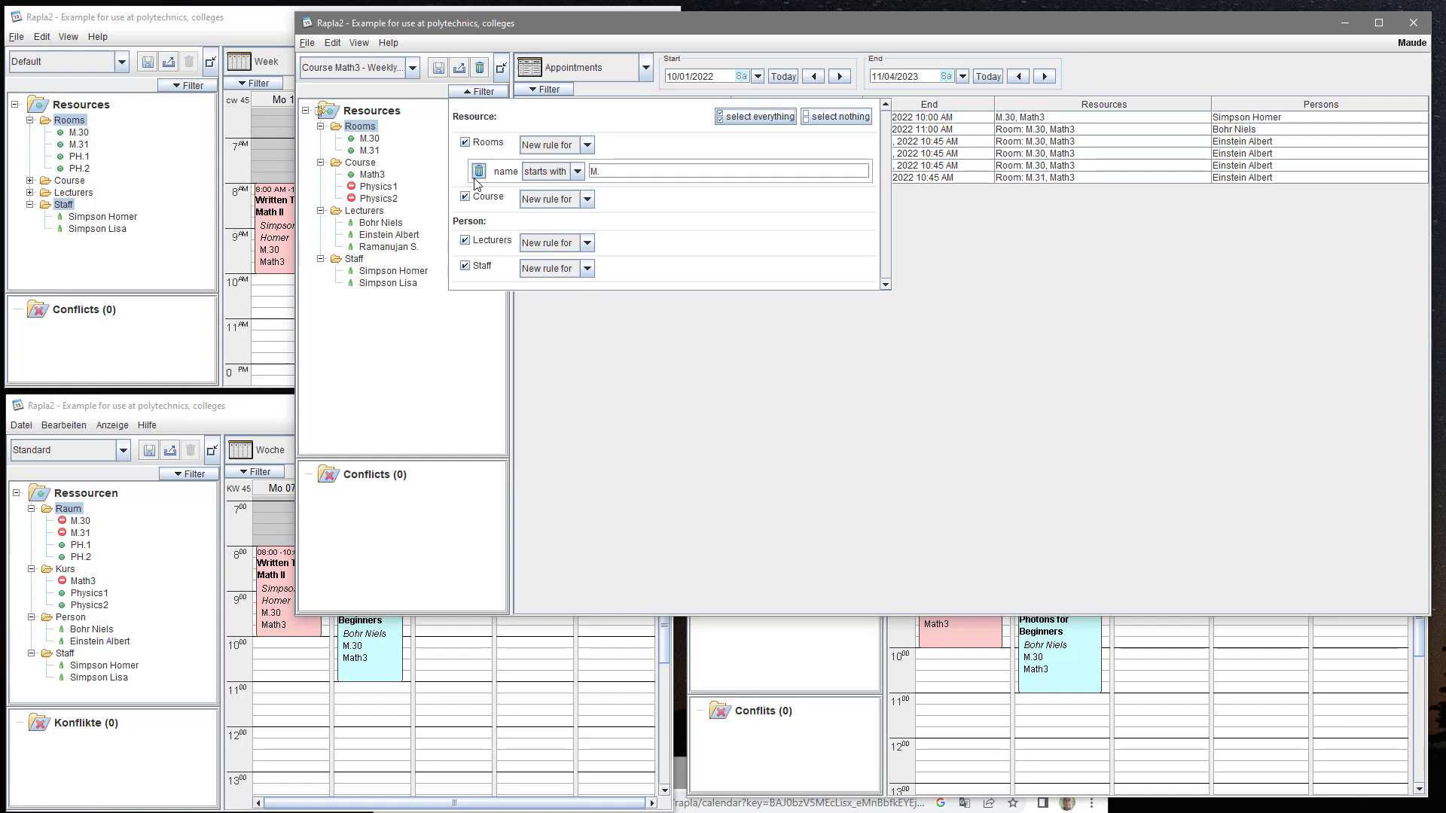
pyautogui.click(587, 199)
pyautogui.click(589, 215)
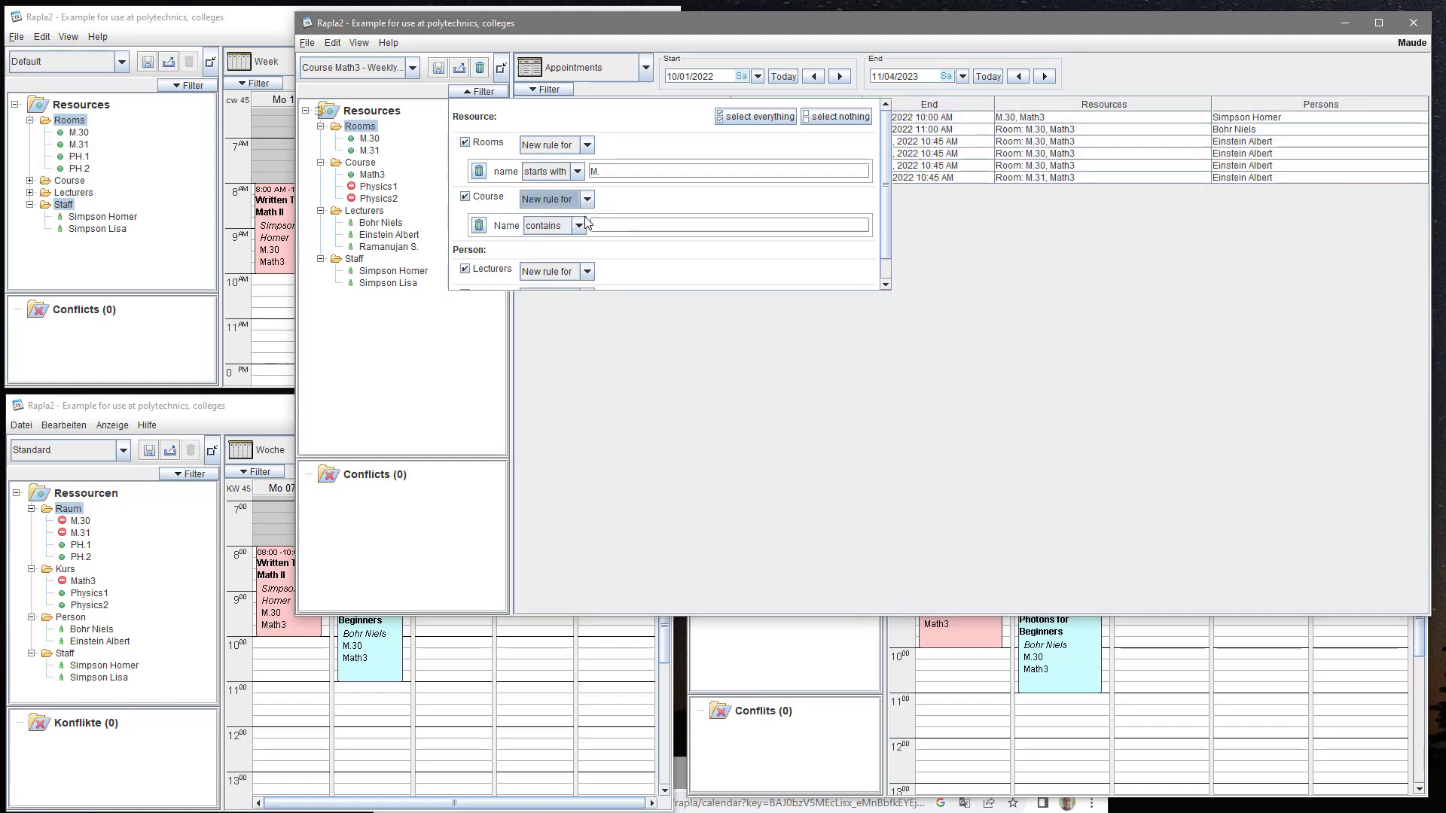
pyautogui.click(578, 225)
pyautogui.click(570, 253)
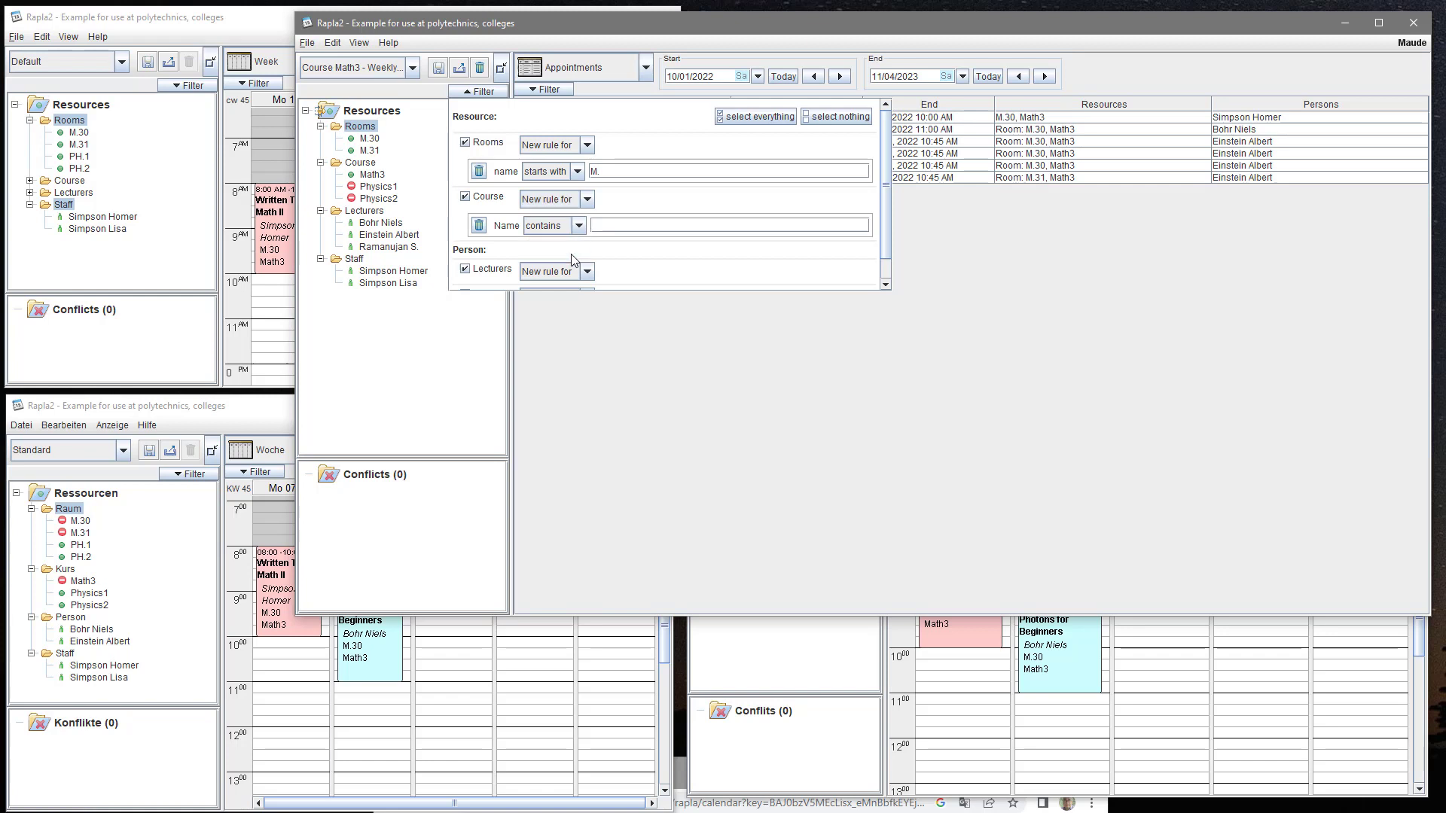
pyautogui.click(608, 226)
pyautogui.write('M')
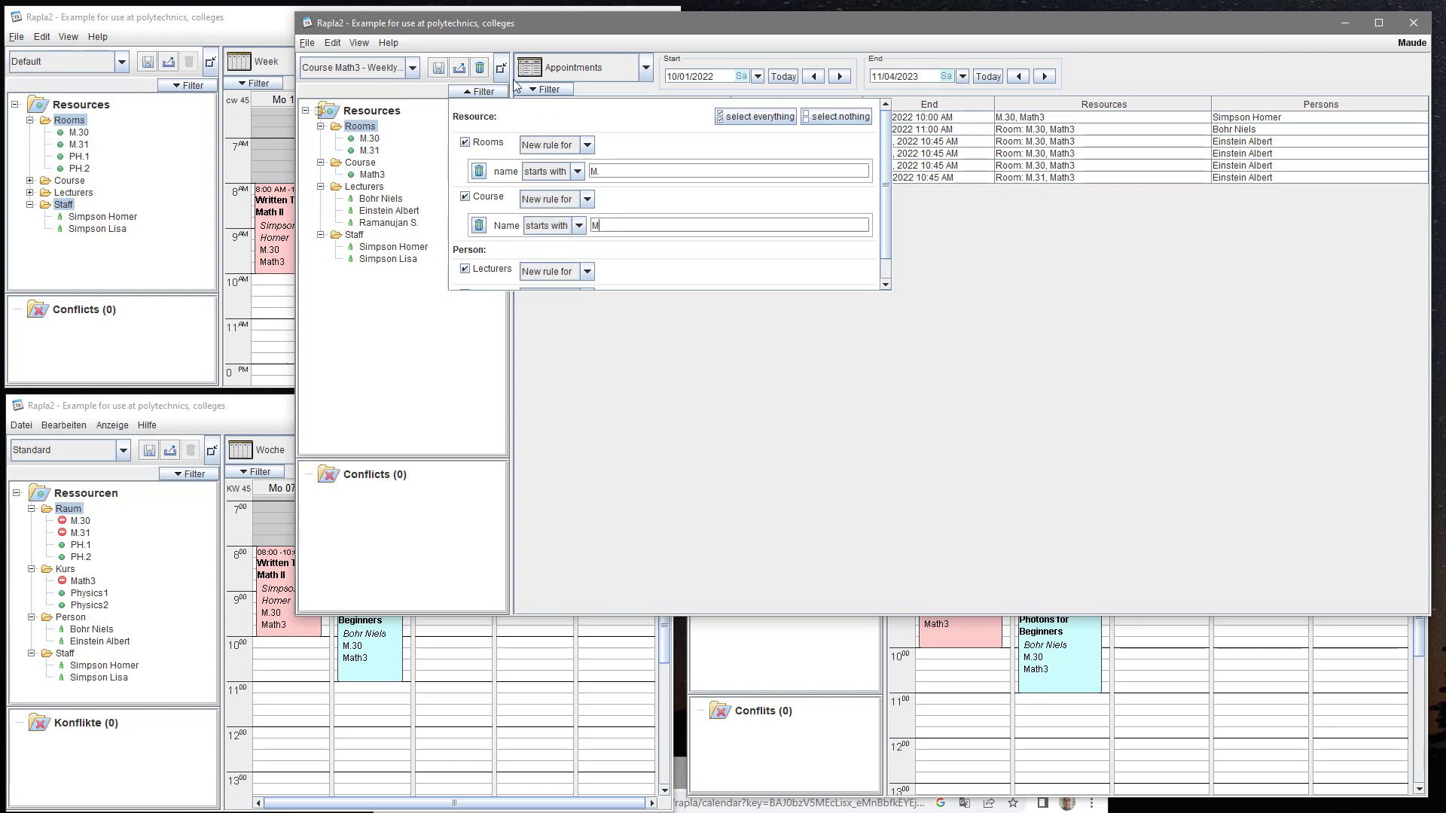
pyautogui.click(475, 91)
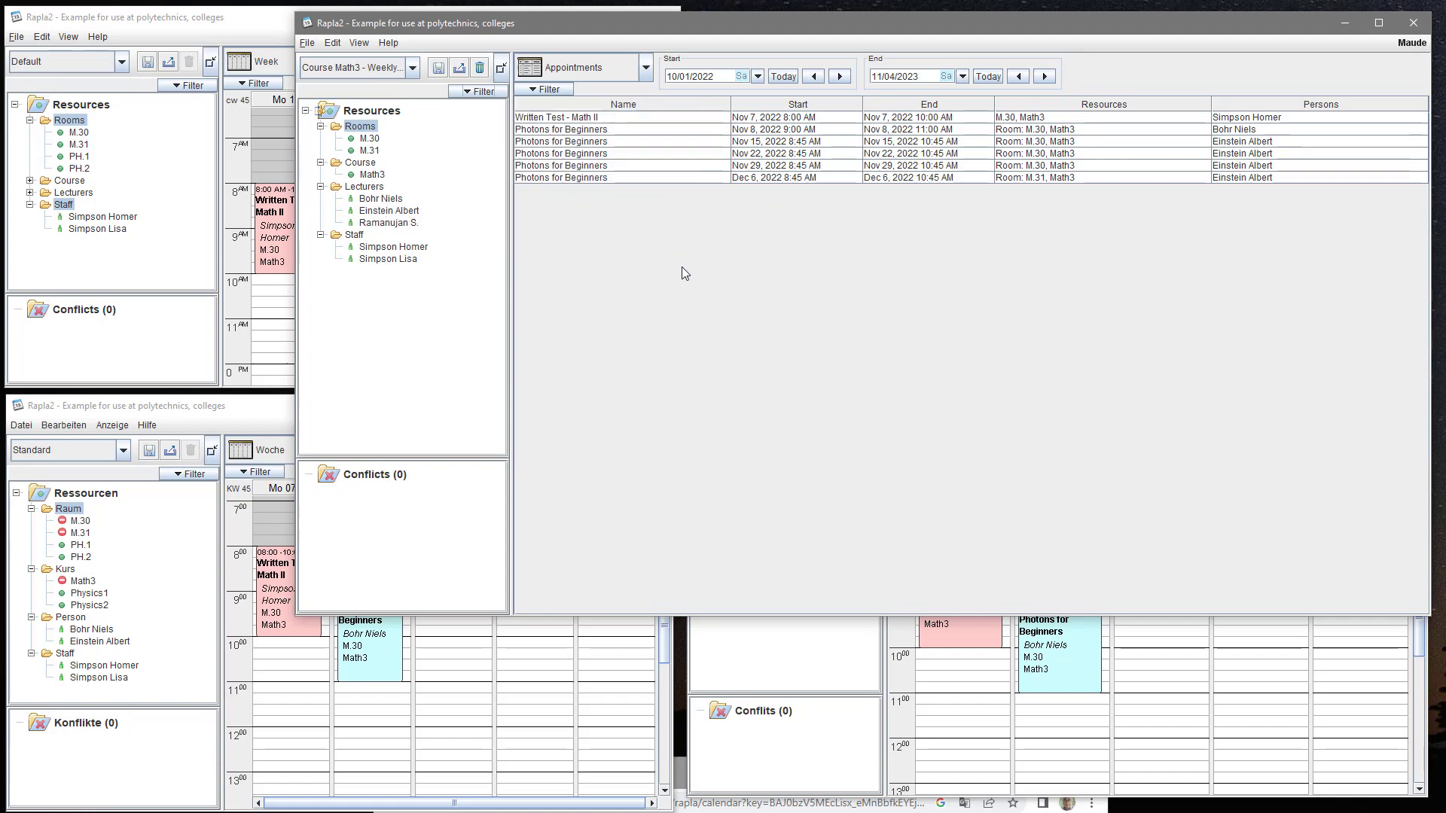
pyautogui.click(555, 89)
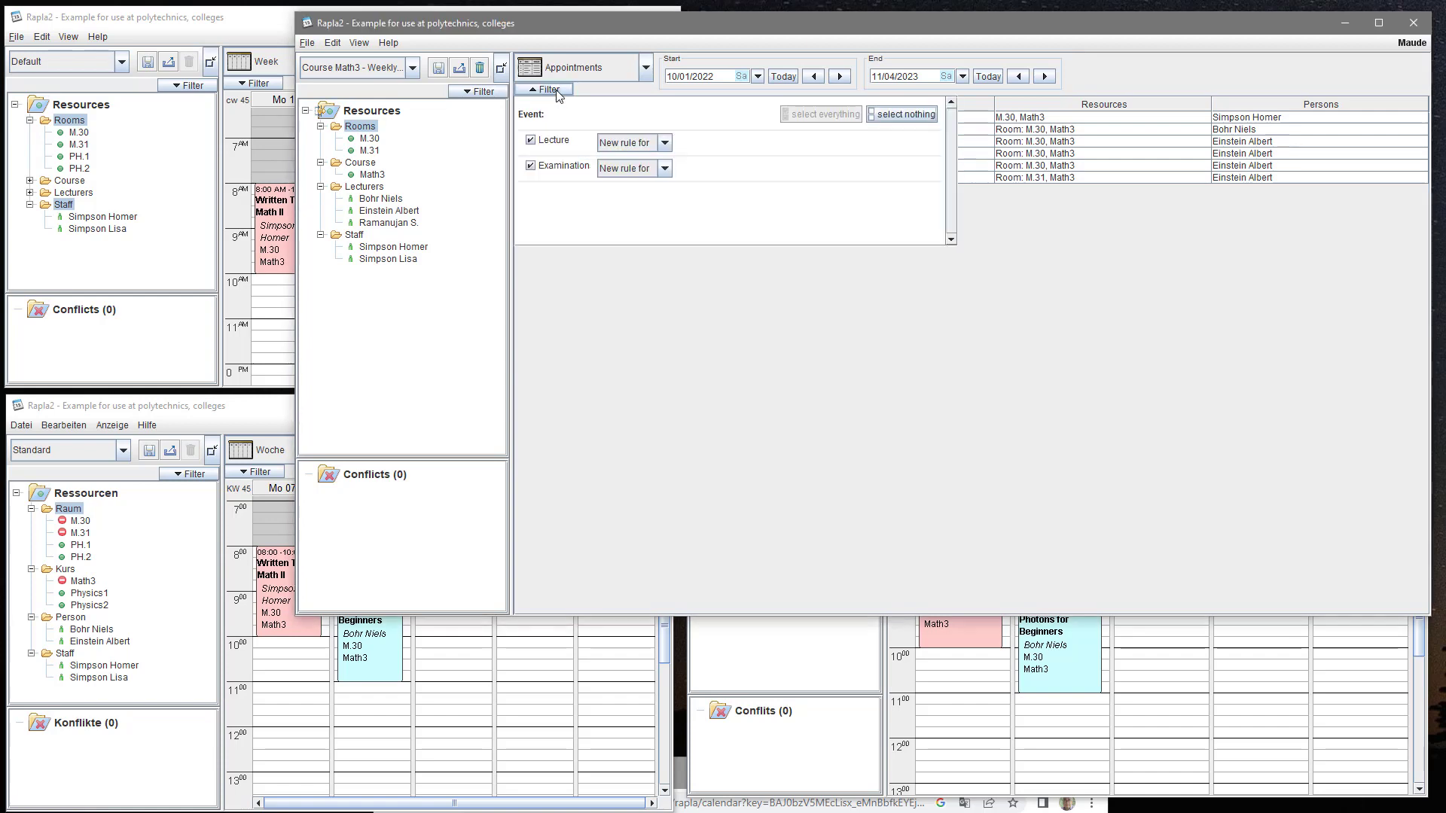
# - Exclude Lecture events, leaving only examinations, and switch to the Week calendar view
pyautogui.click(557, 143)
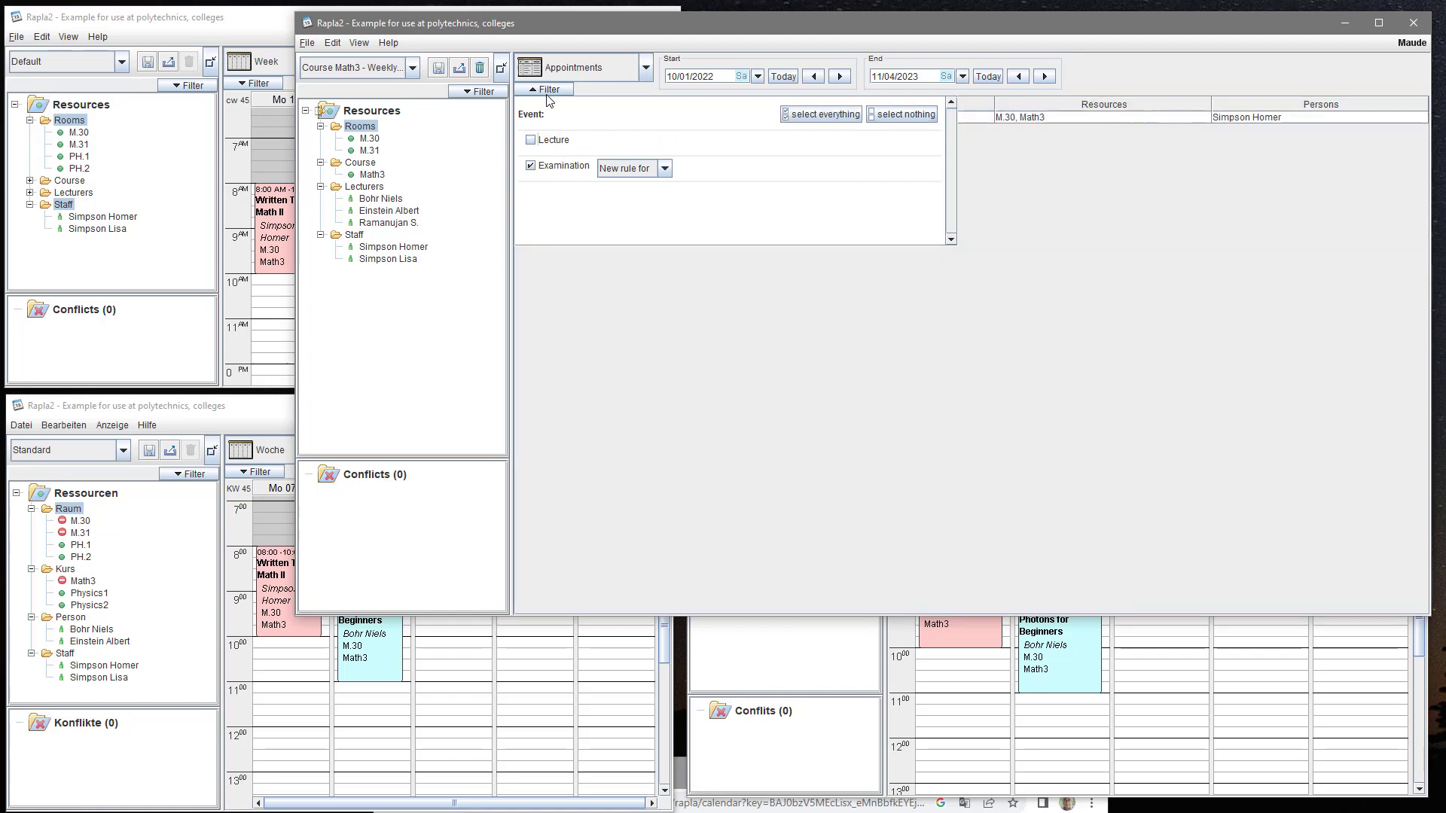
pyautogui.click(549, 89)
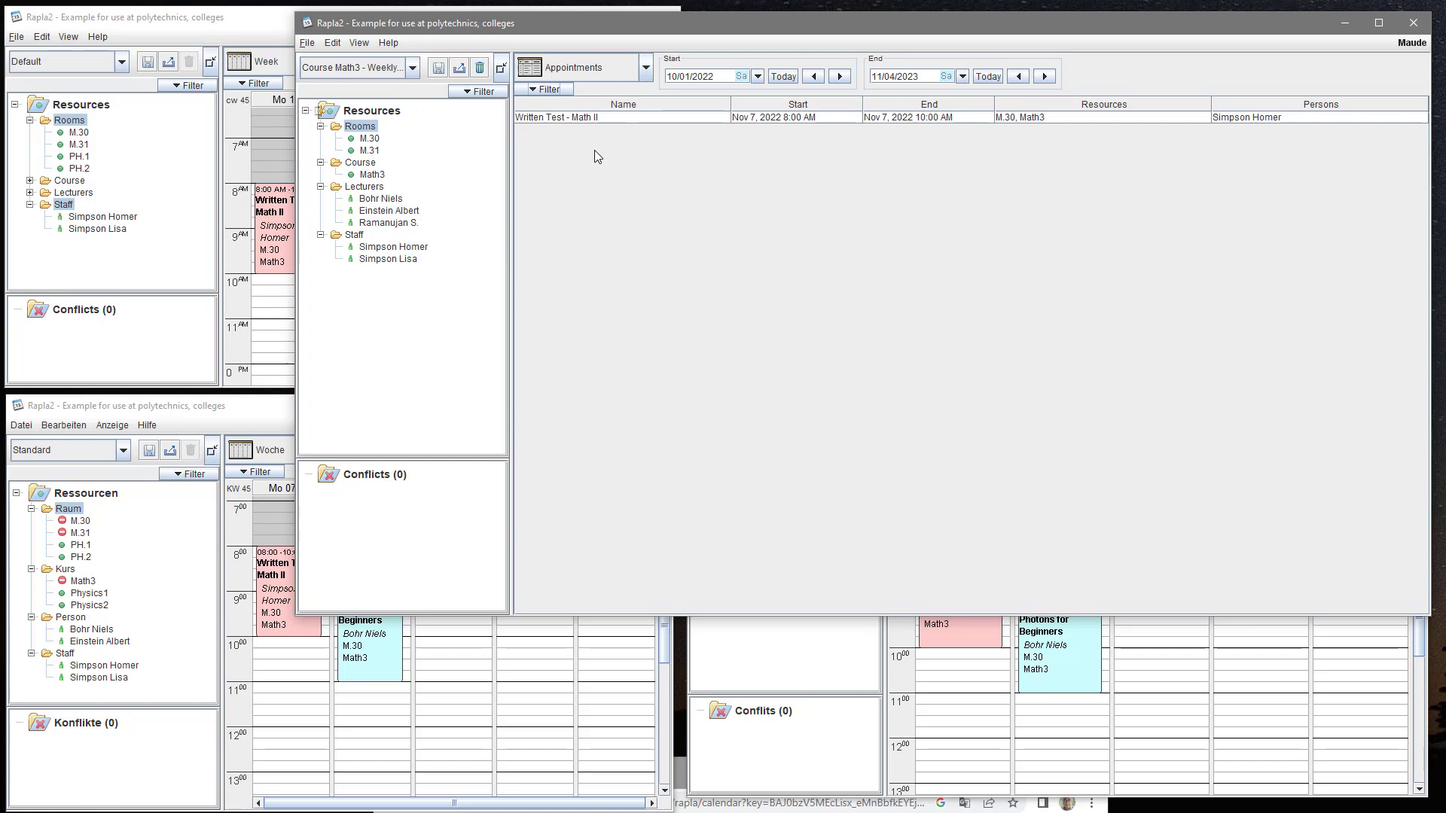
pyautogui.click(646, 69)
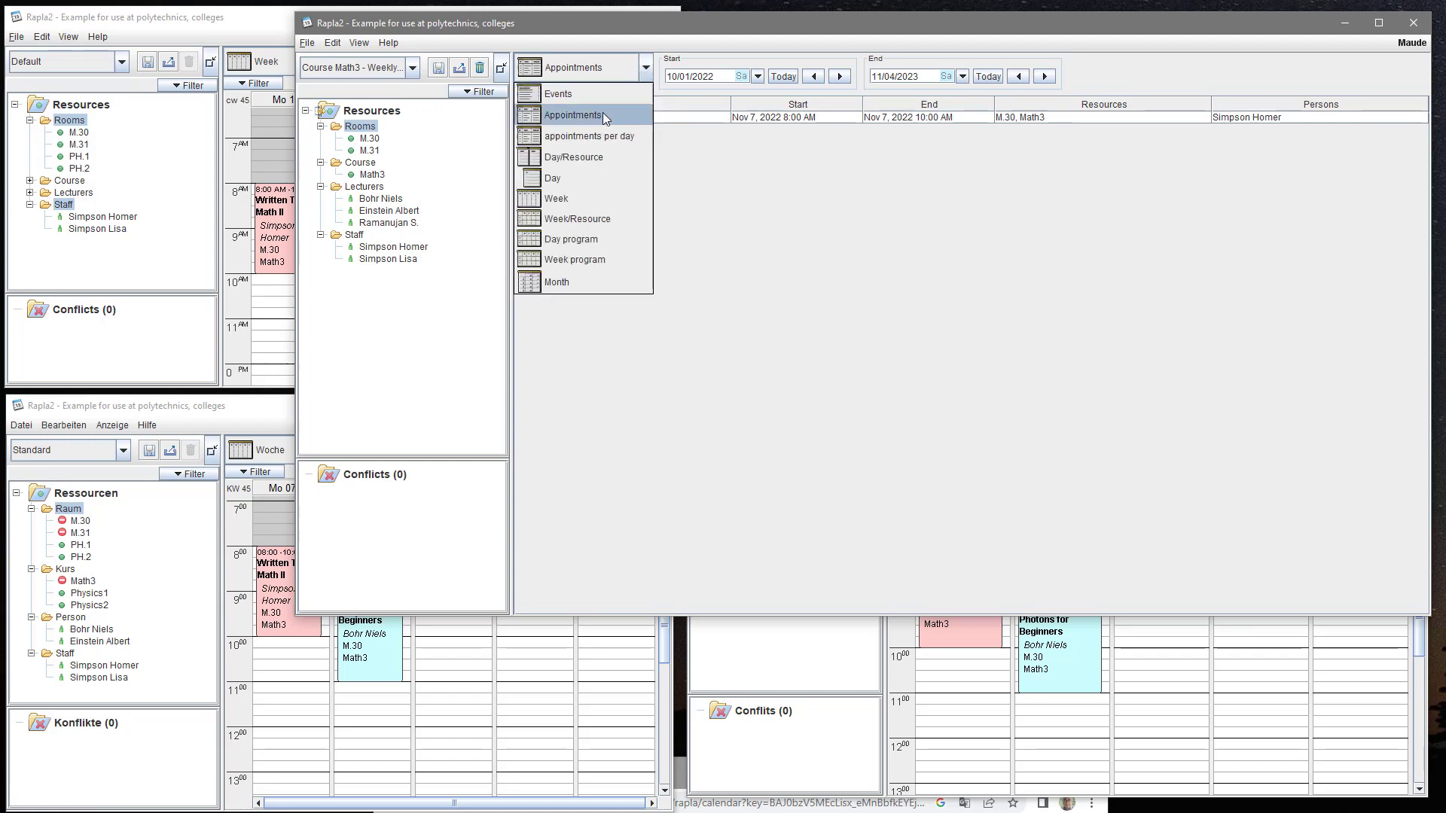
pyautogui.click(589, 197)
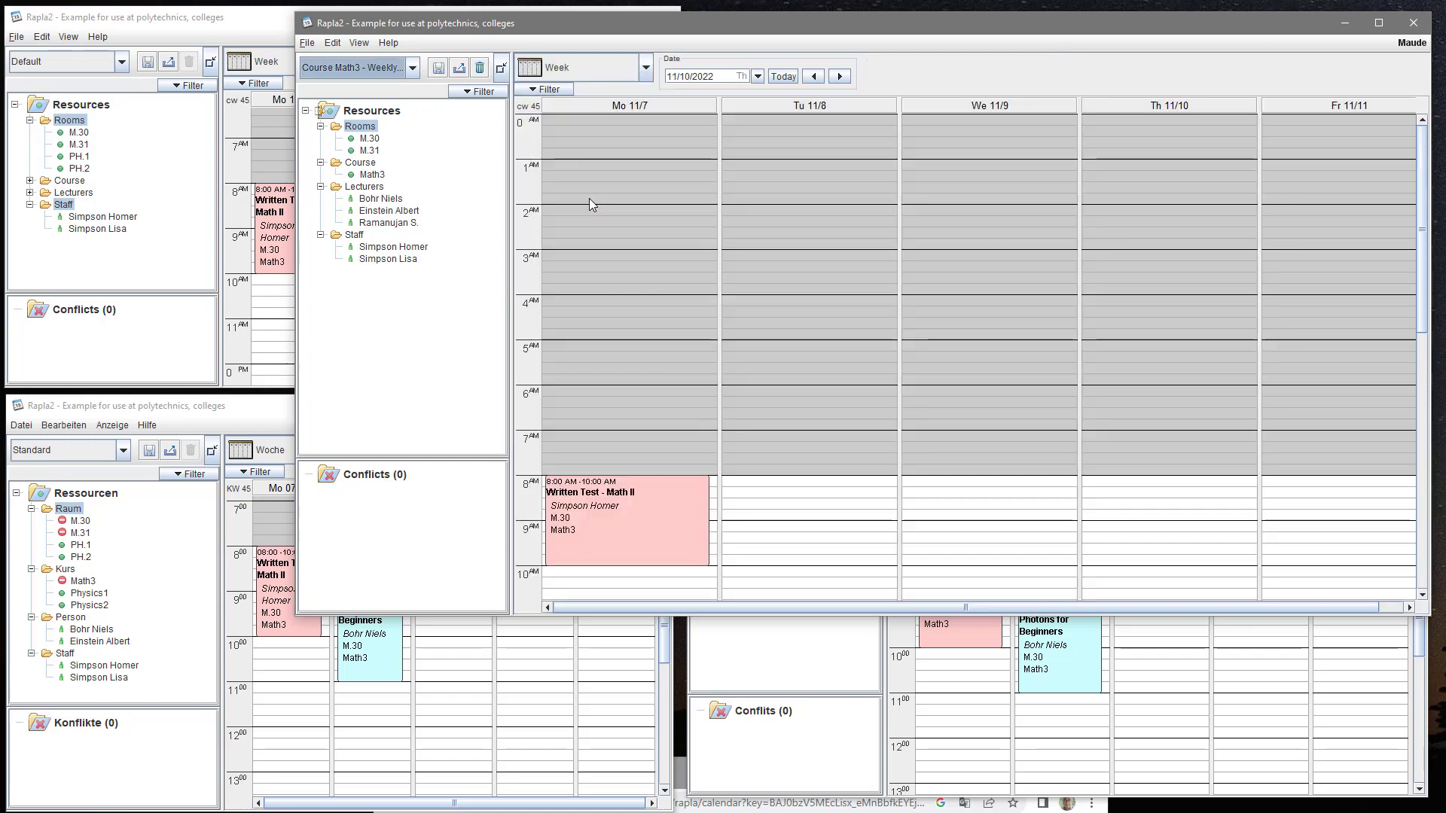
pyautogui.scroll(-3, 632, 233)
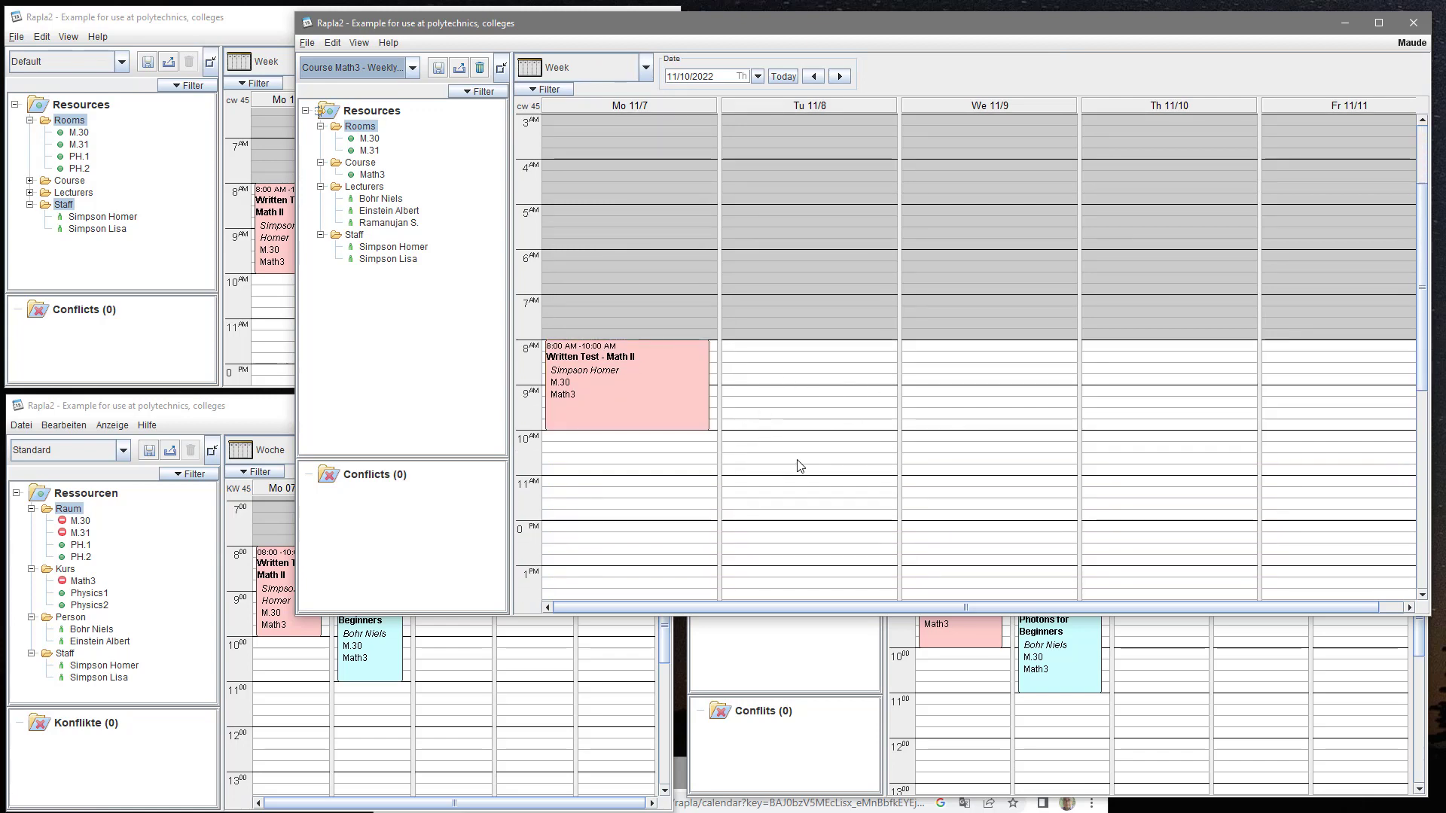
pyautogui.click(536, 92)
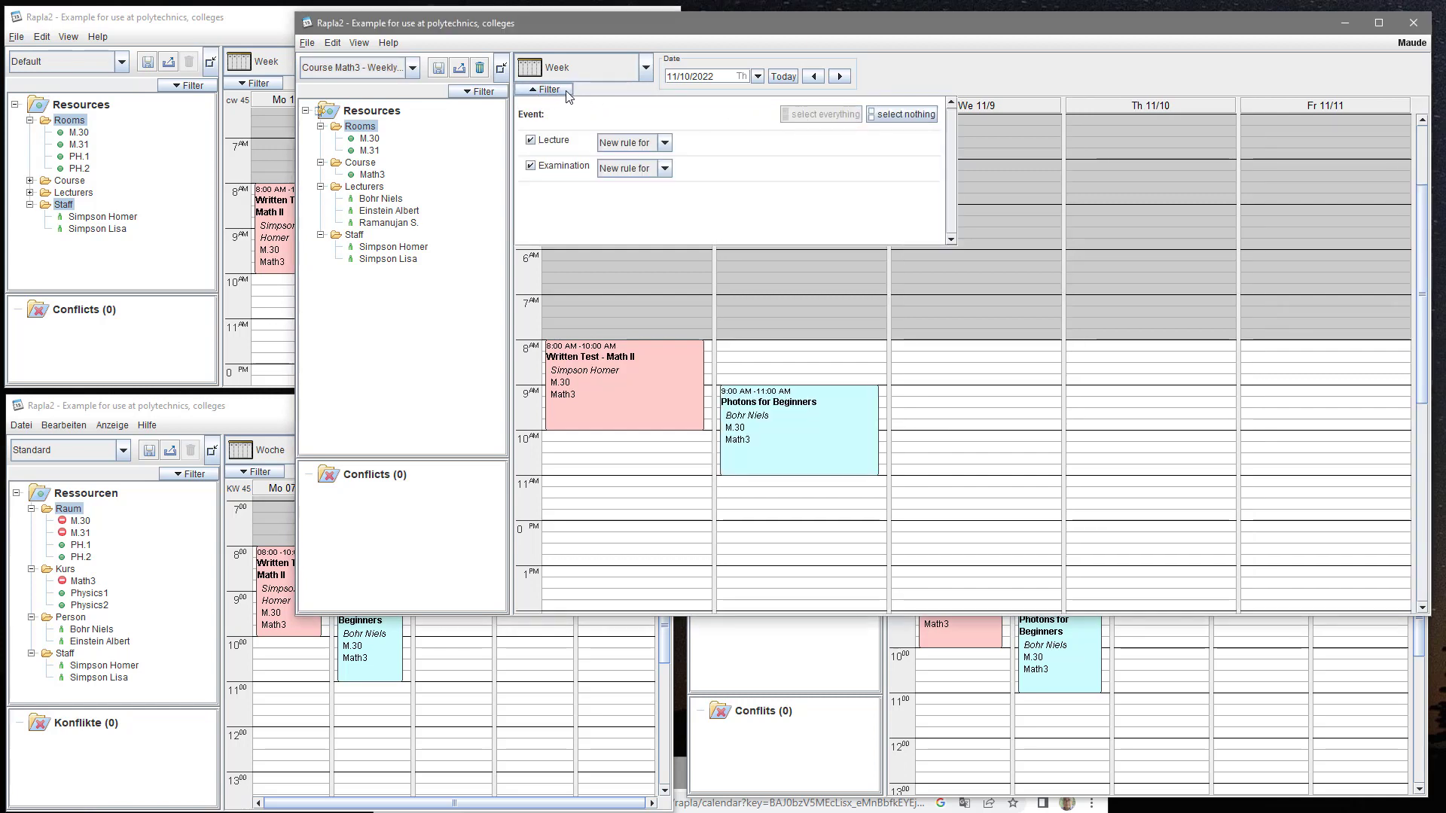
# - Re-include Lecture events and clear all resource filter rules with 'select everything'
pyautogui.click(546, 90)
pyautogui.click(468, 93)
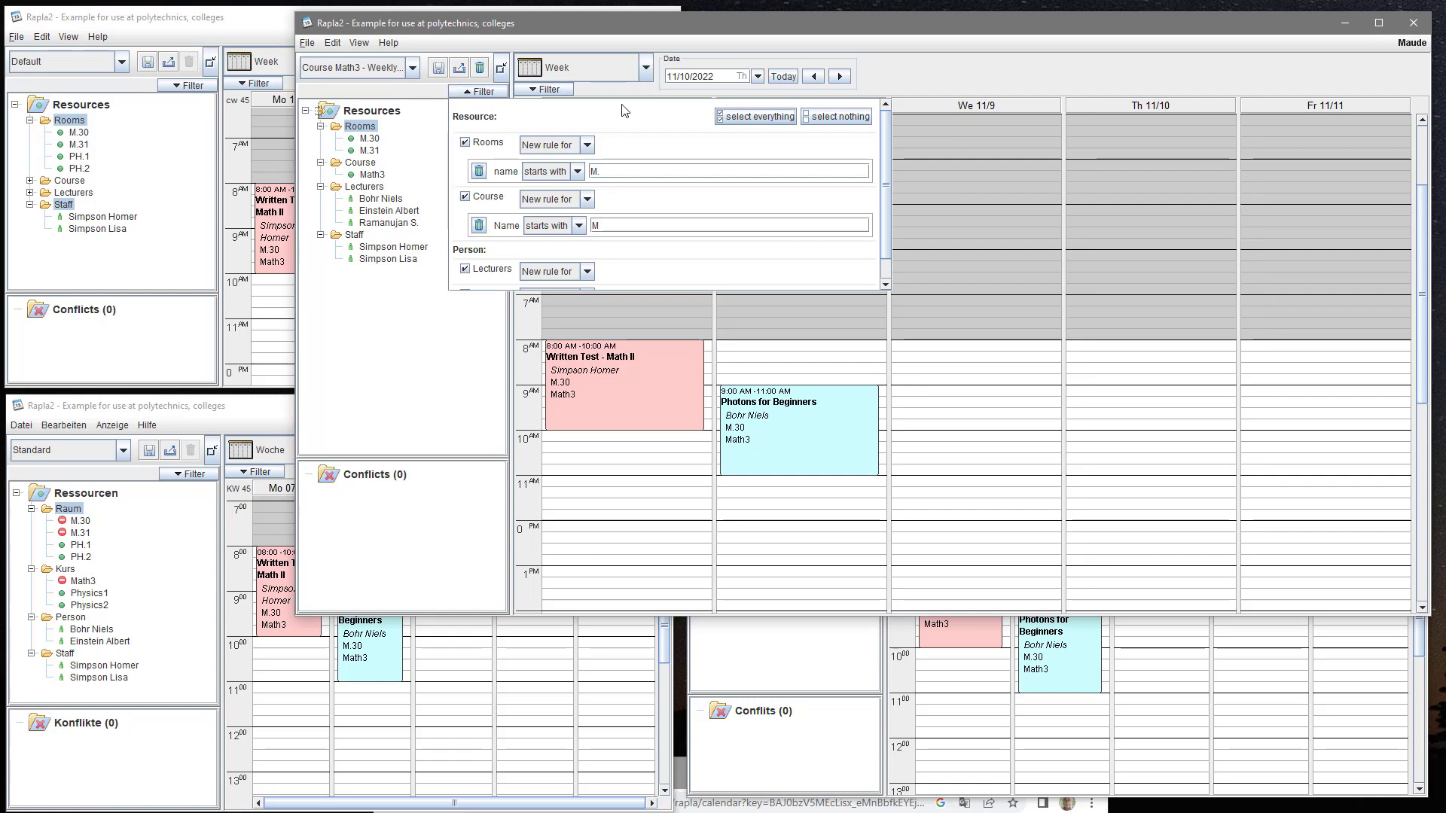
pyautogui.click(720, 114)
pyautogui.click(493, 96)
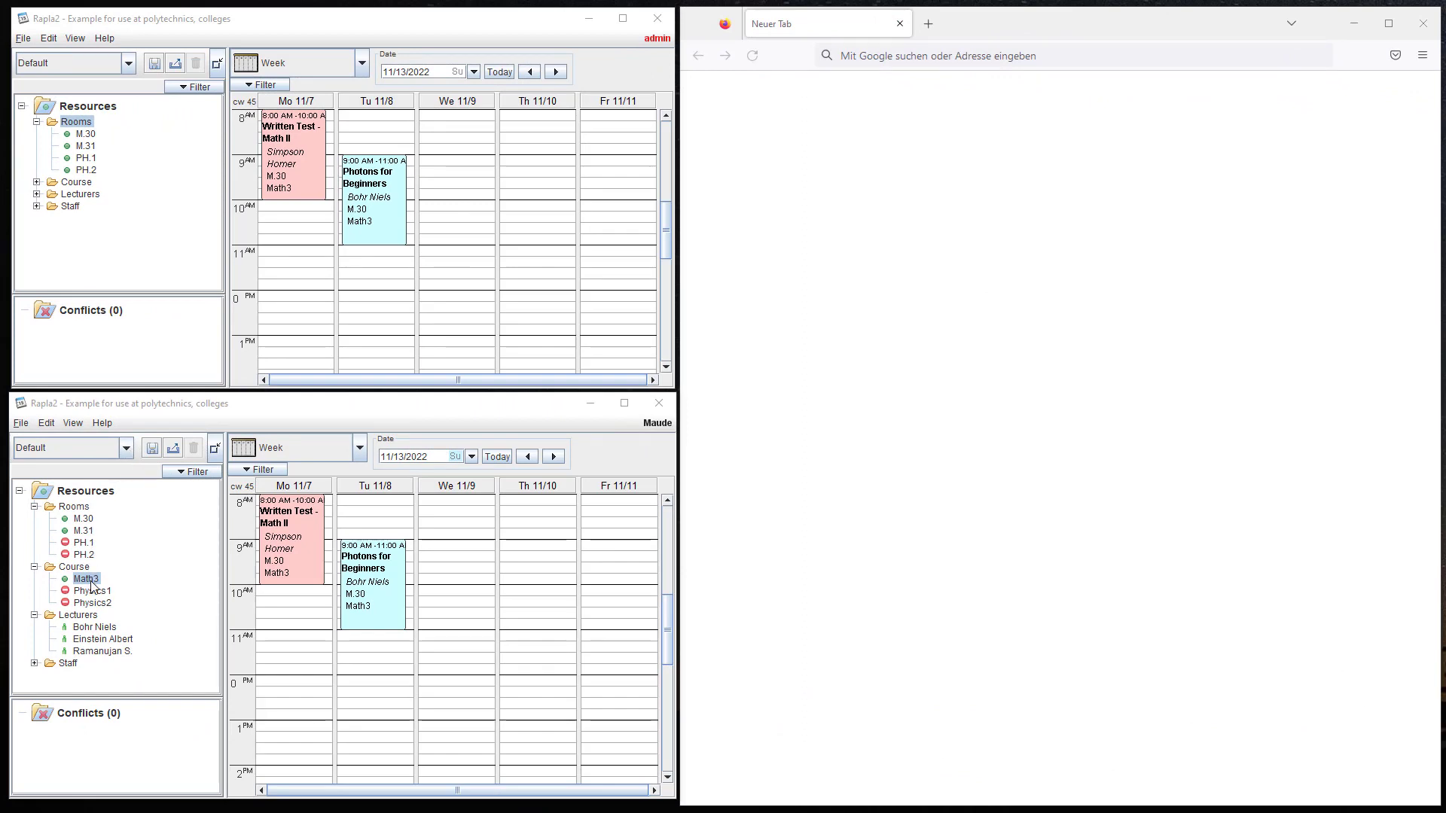
# - Save the current view as 'Math3 - Weekly schedule' and bring up the Publish dialog
pyautogui.click(152, 449)
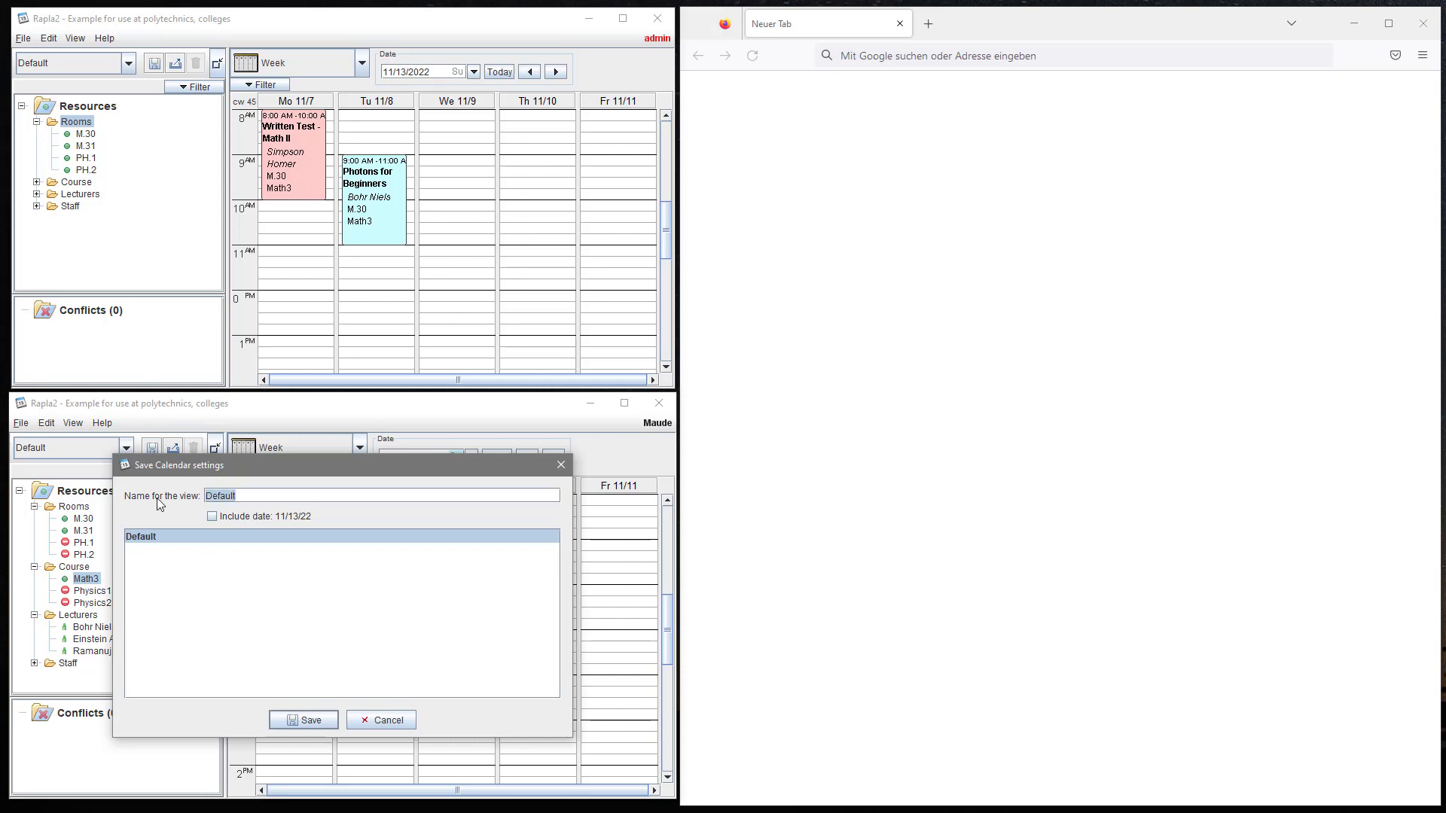
pyautogui.write('Math3 - Weekly schedule')
pyautogui.click(299, 721)
pyautogui.click(172, 450)
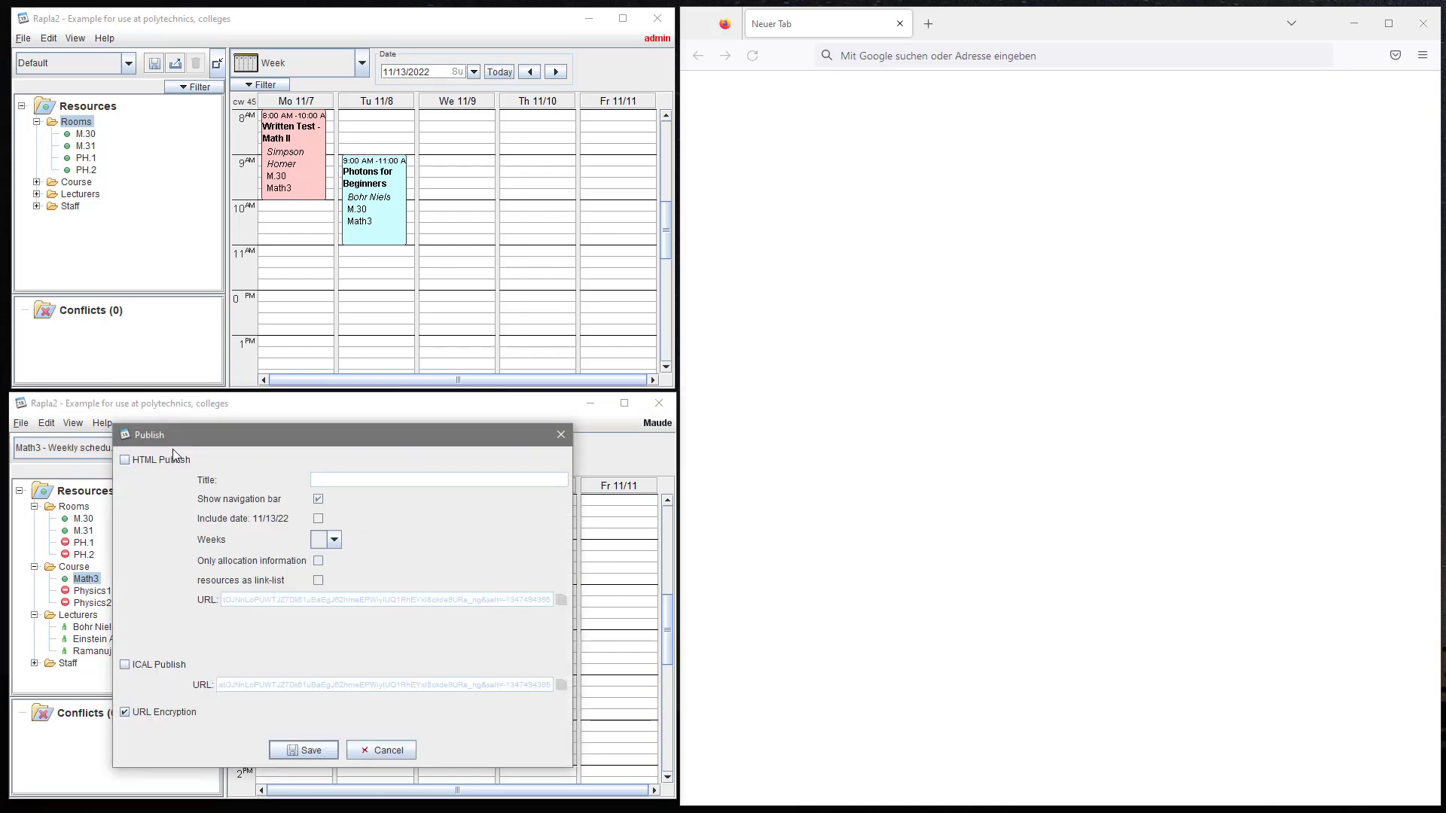
# - Publish as HTML and iCal titled 'MATH3 - Weekly Schedule' with URL encryption, copy the HTML link, save
pyautogui.click(126, 461)
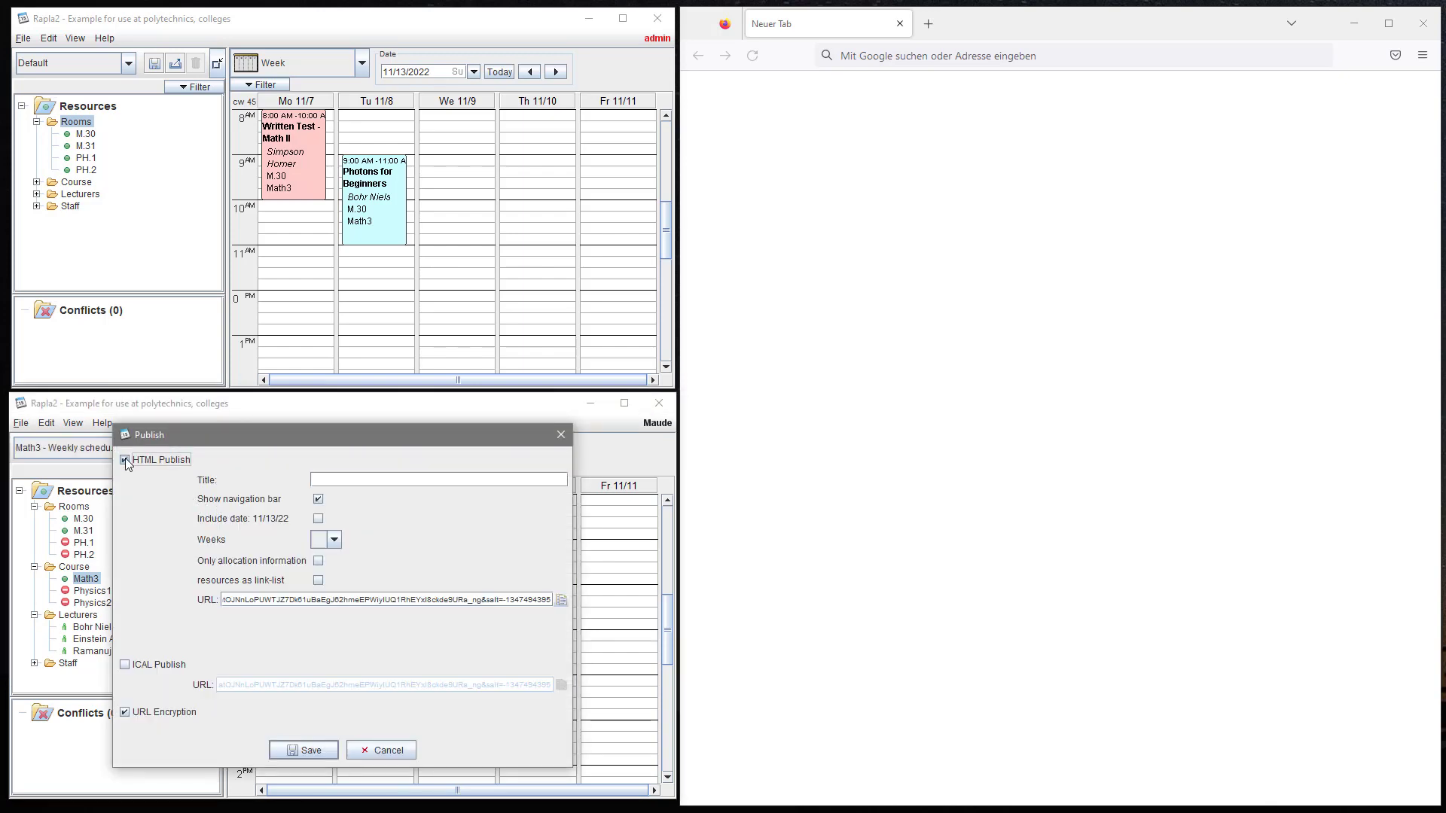
pyautogui.click(321, 480)
pyautogui.write('MATH3 - Weekly Schedule')
pyautogui.click(125, 664)
pyautogui.click(183, 712)
pyautogui.click(156, 714)
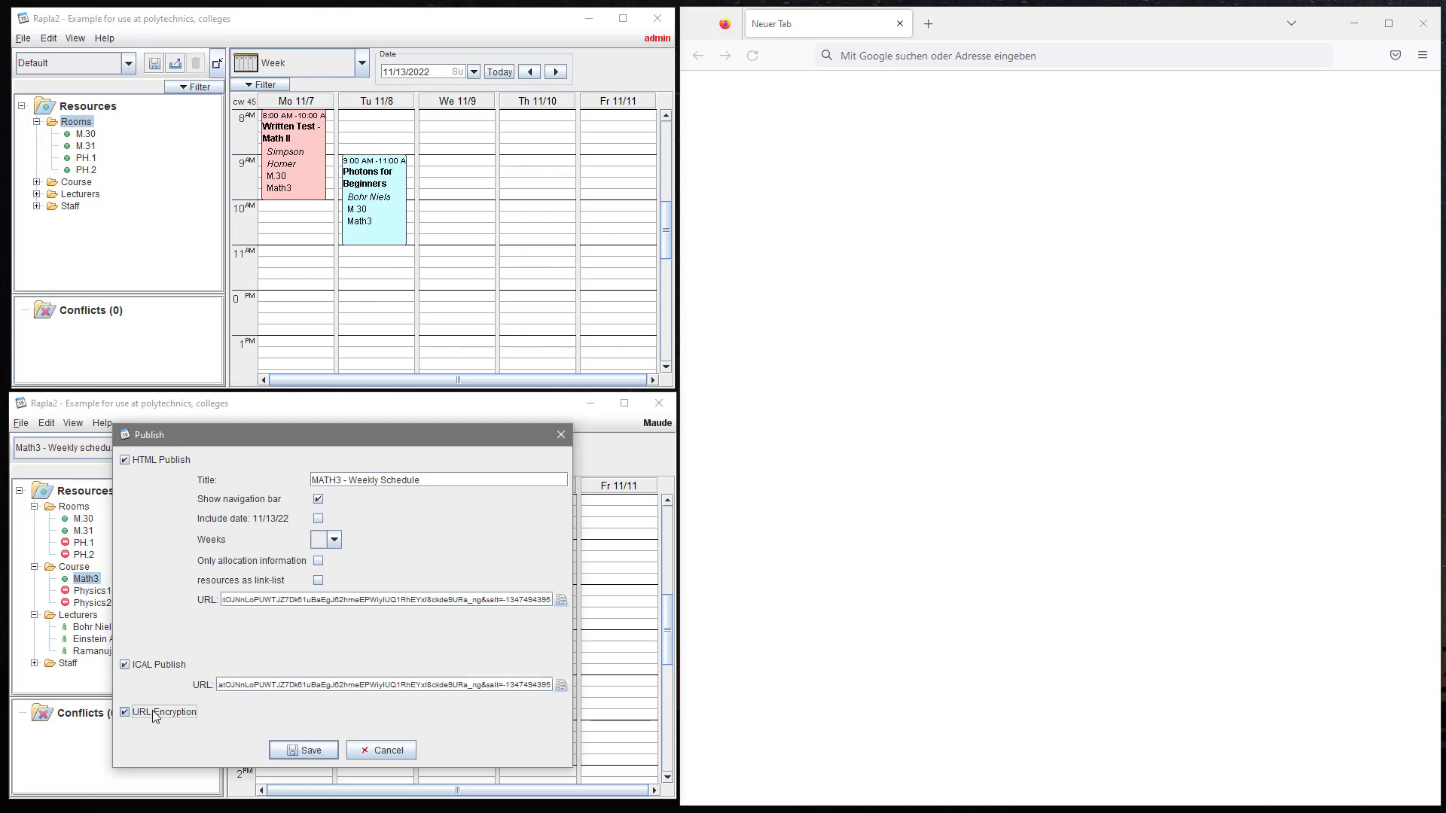
pyautogui.click(562, 602)
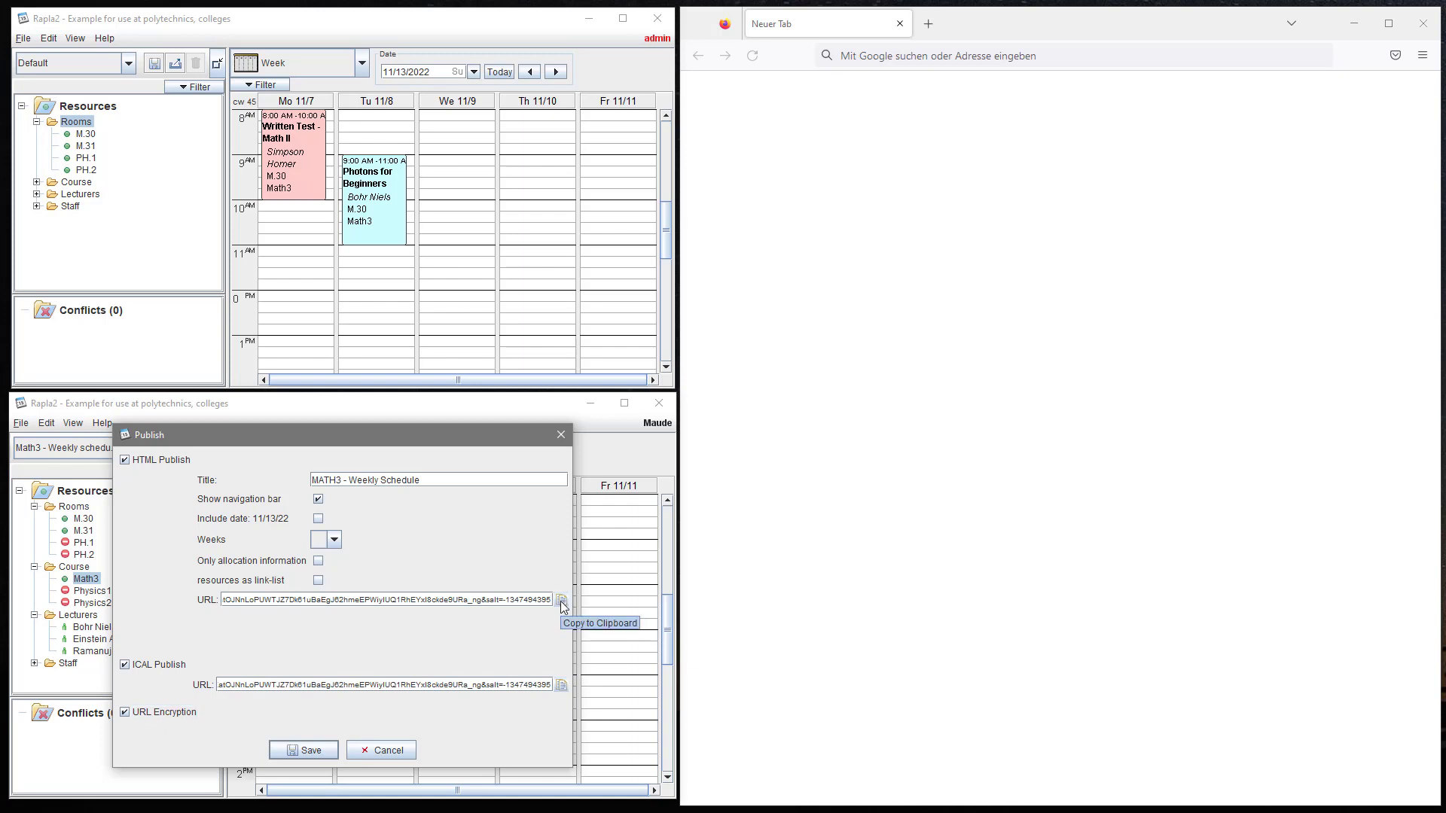
pyautogui.click(324, 748)
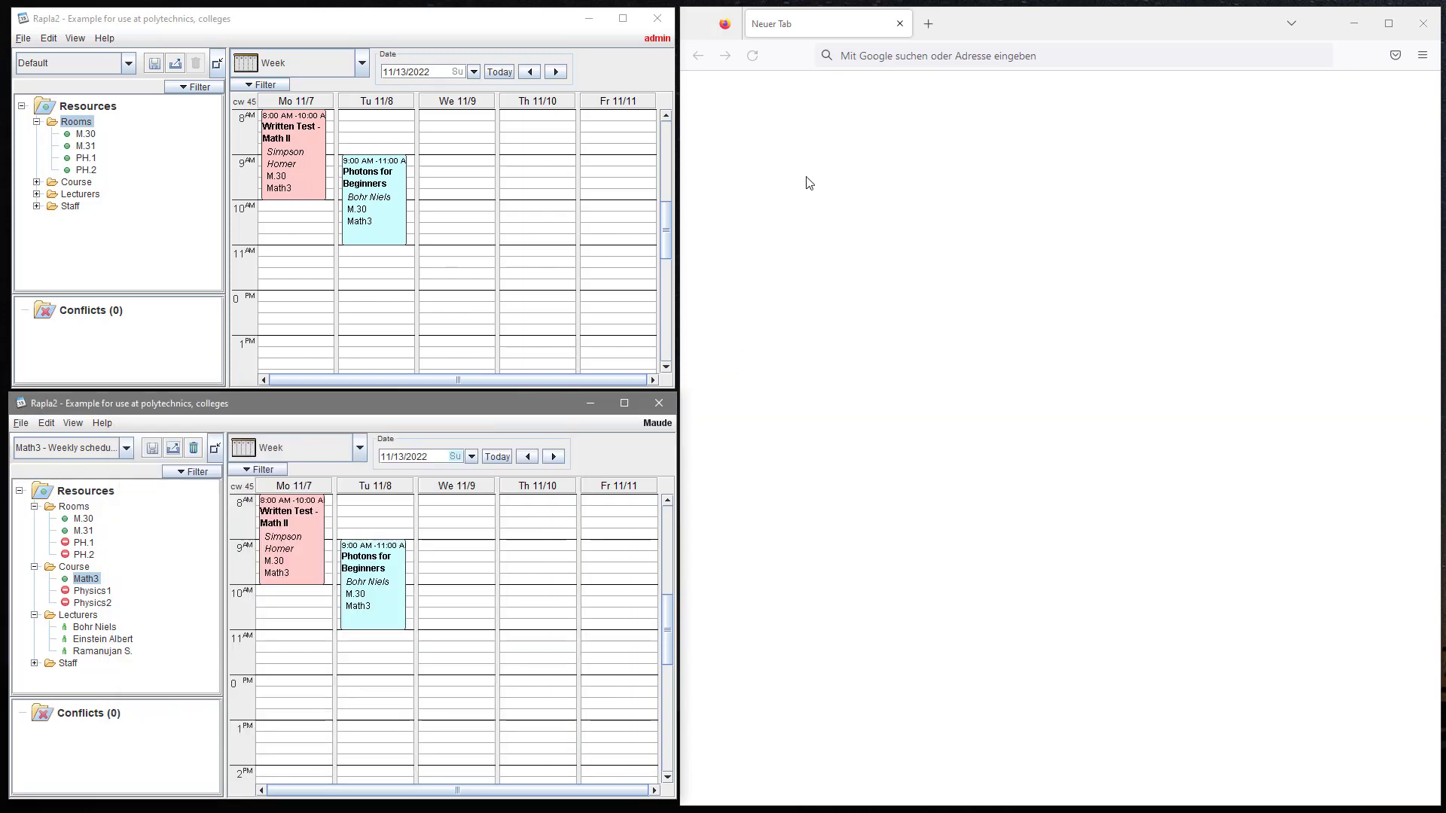
# - Paste the copied schedule link into Firefox's address bar and load the page
pyautogui.click(864, 61)
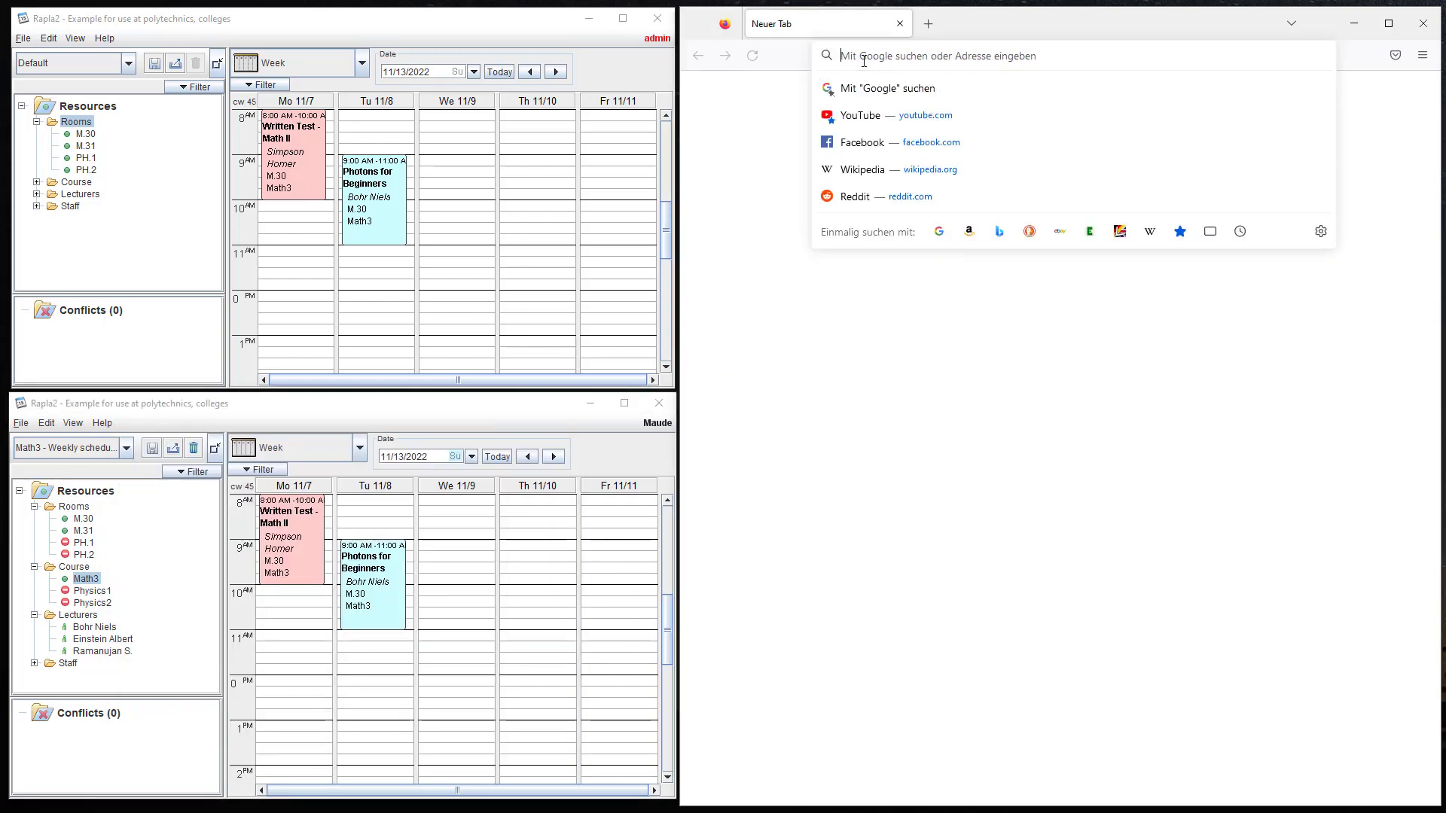
pyautogui.hotkey('ctrl', 'v')
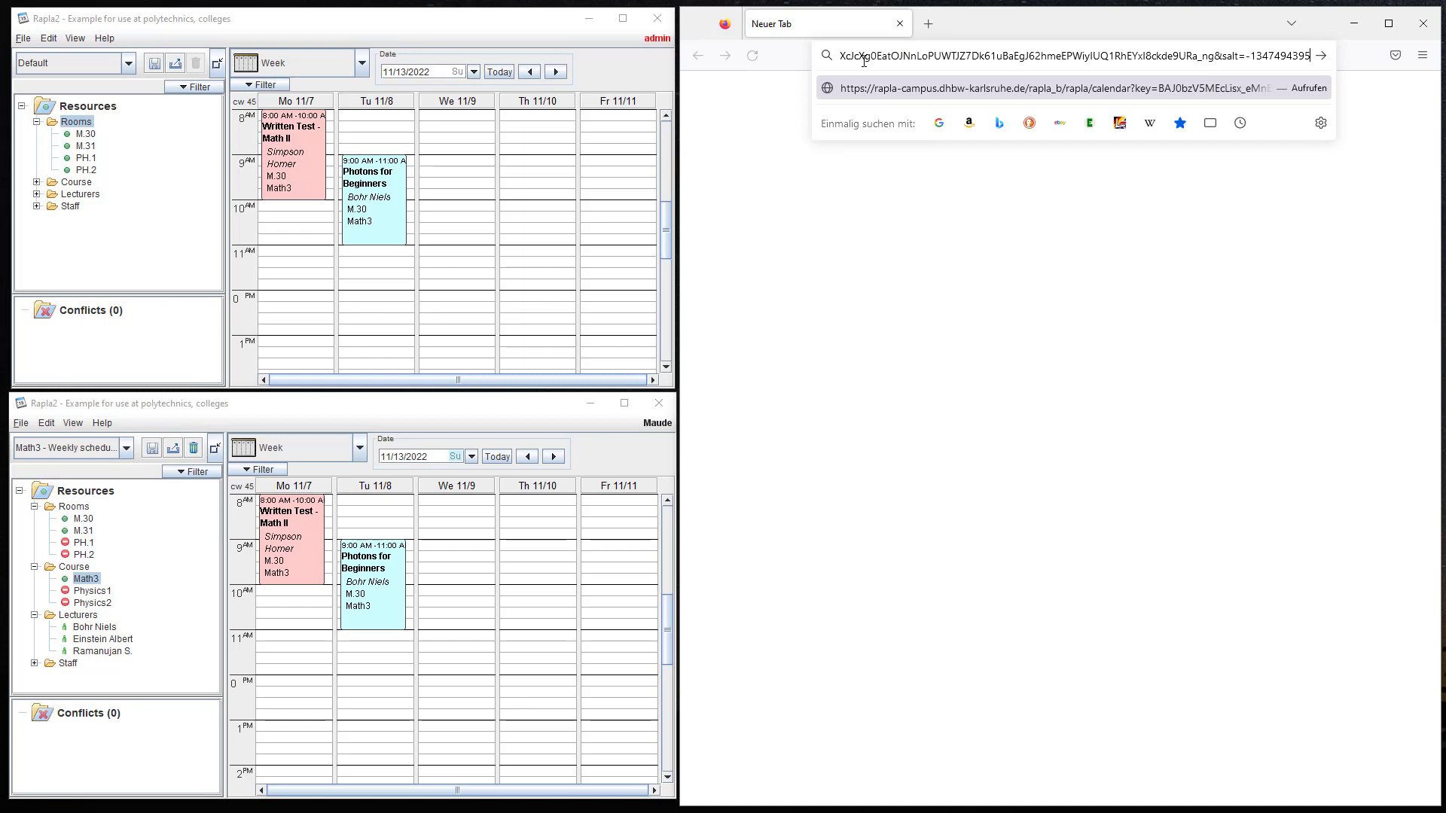
pyautogui.press('Return')
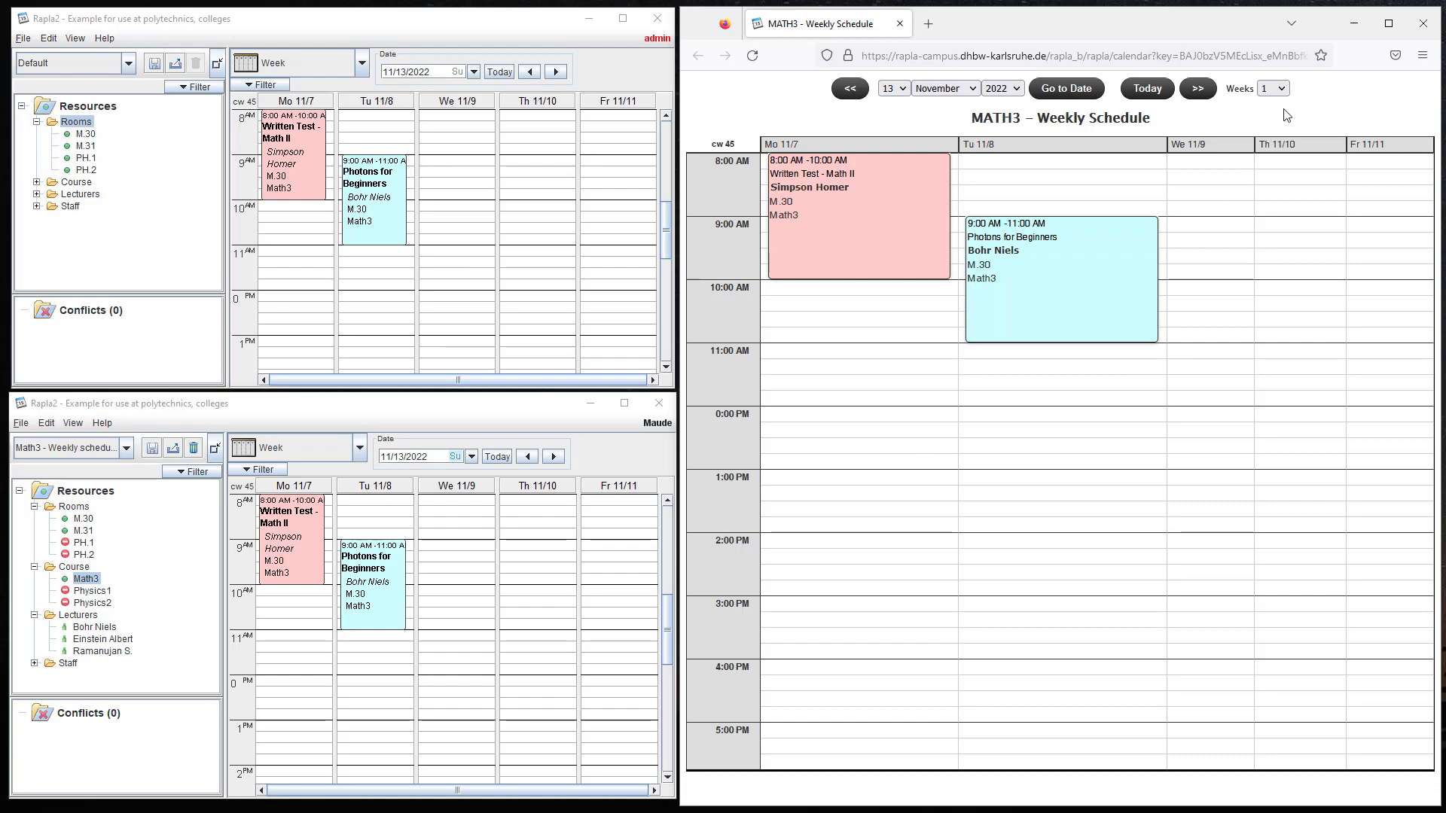
# - Move the web schedule to the week of 11/14 and set Weeks to 6
pyautogui.click(1198, 89)
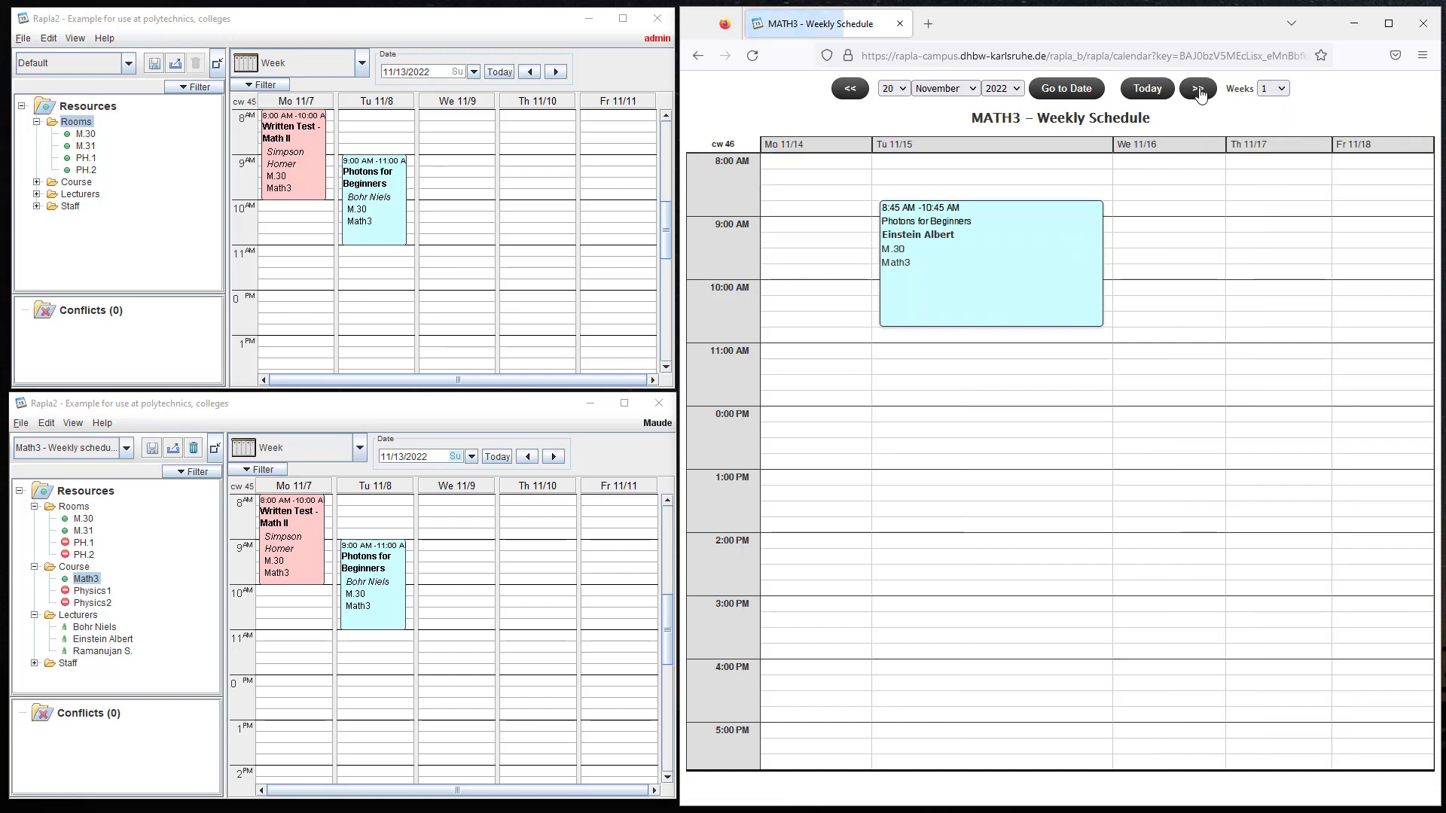
pyautogui.click(848, 90)
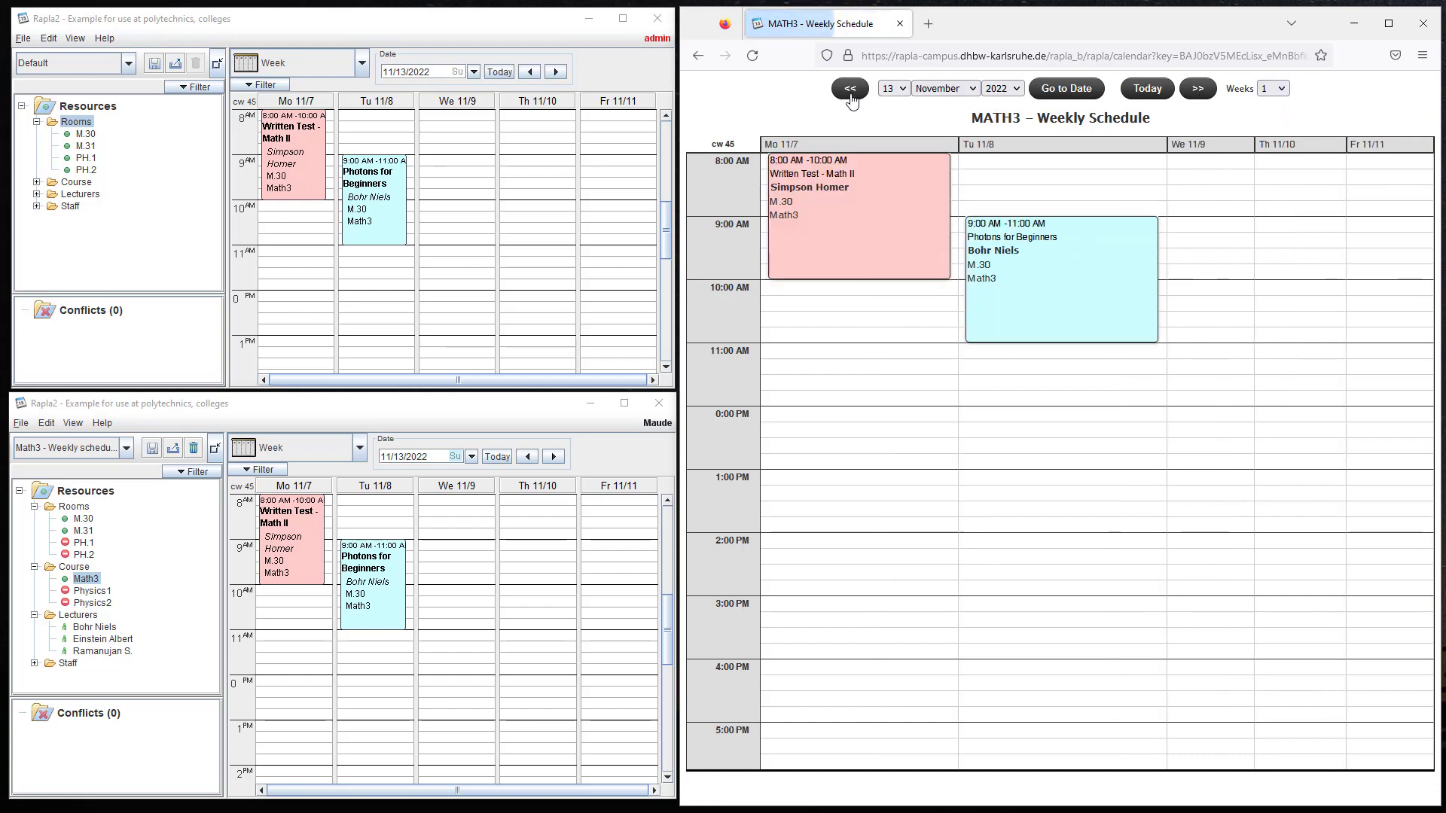
pyautogui.click(1197, 89)
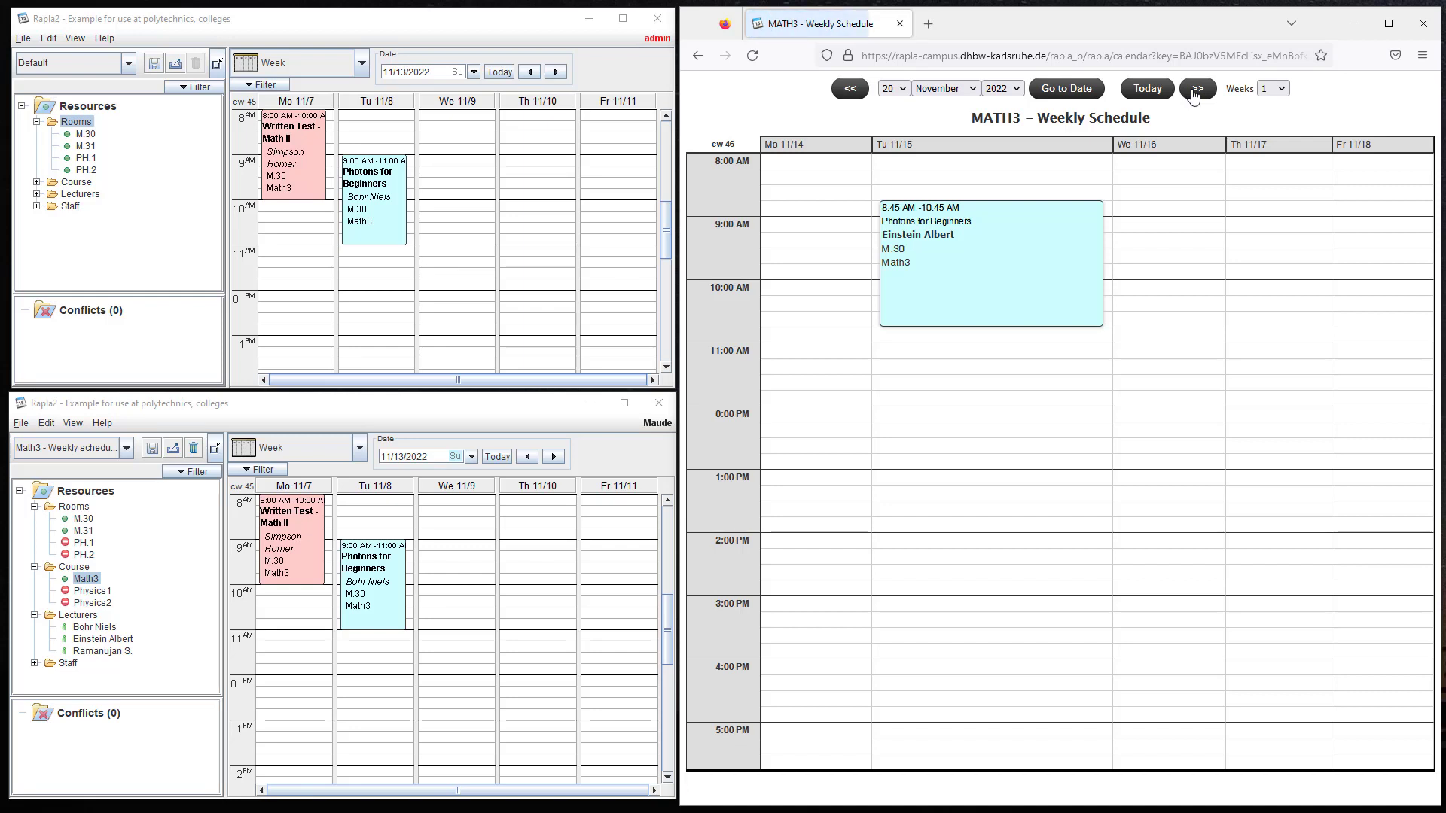
pyautogui.click(1282, 94)
pyautogui.click(1271, 211)
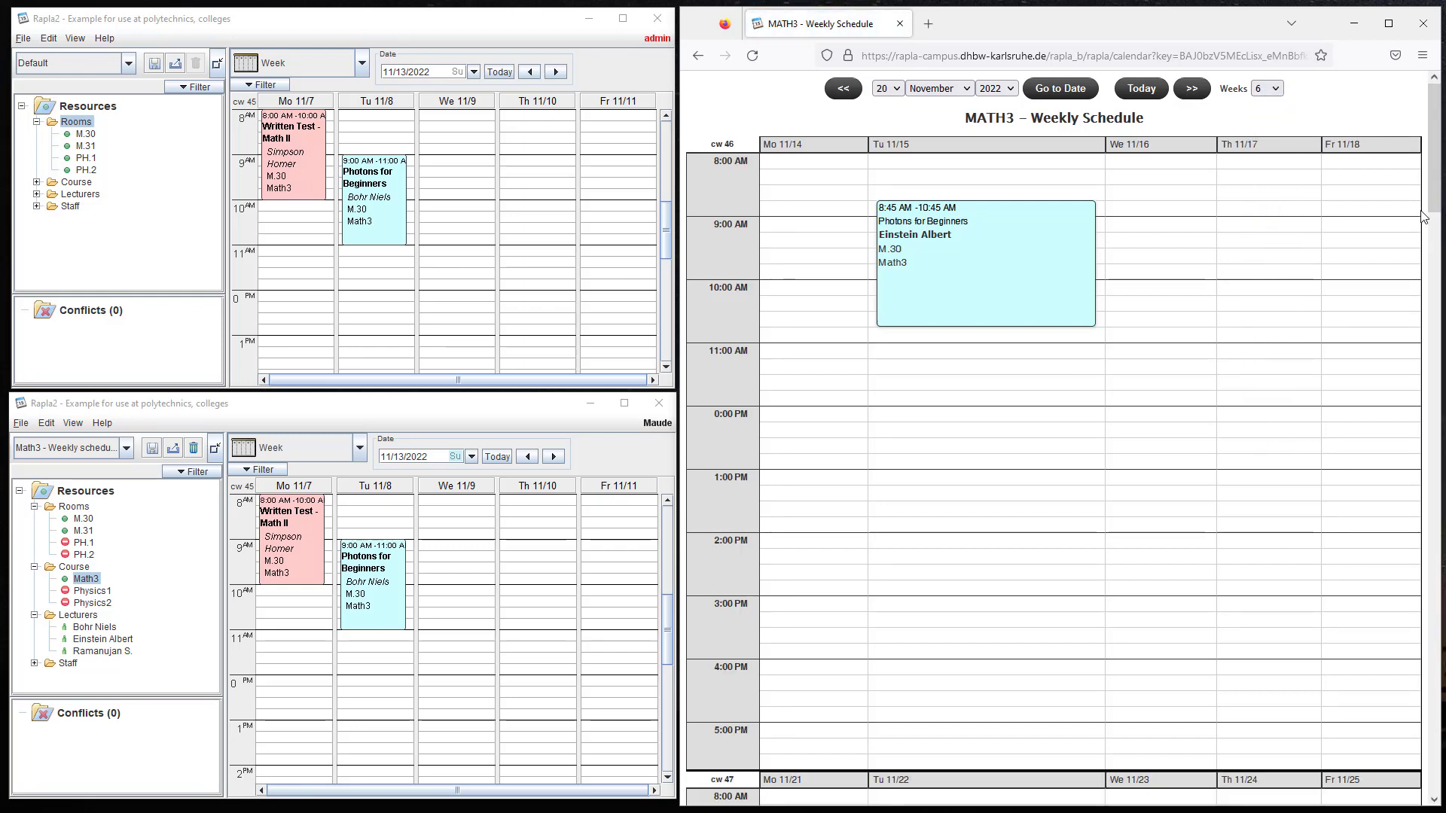
pyautogui.moveTo(1430, 213); pyautogui.dragTo(1414, 173)
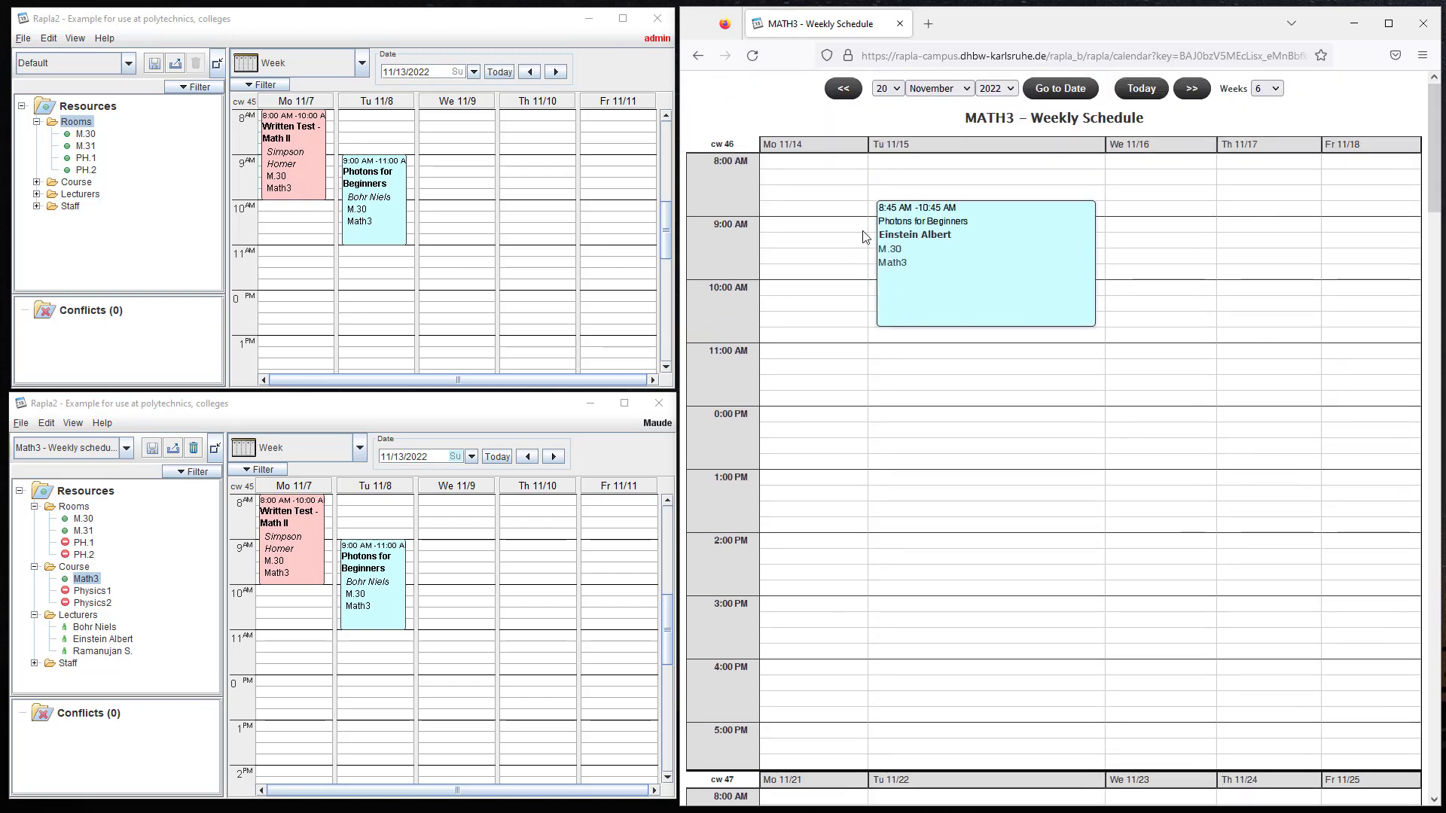